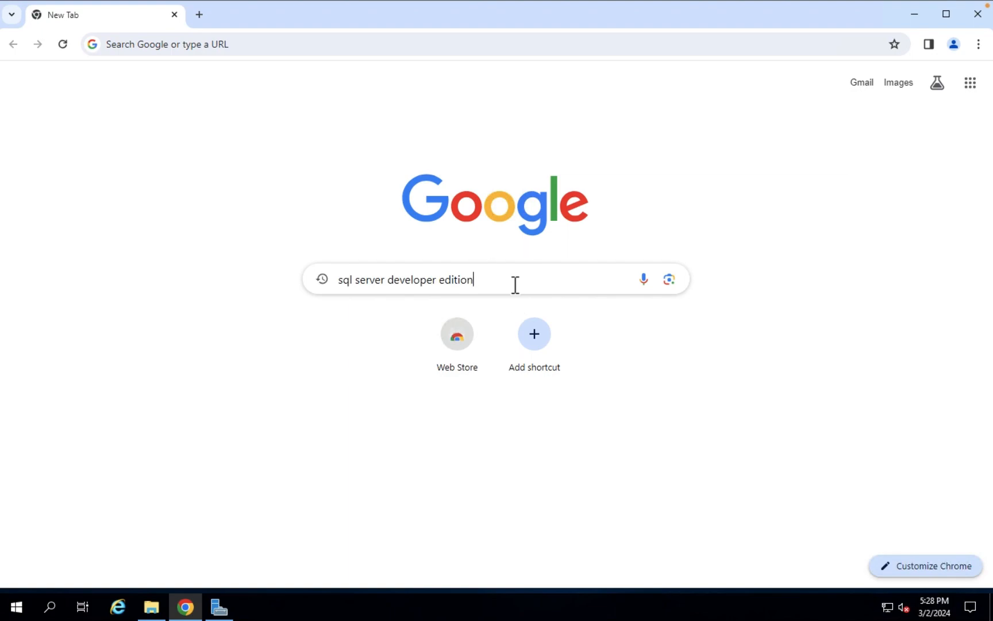
Search Google for 'sql server developer edition' and open the SQL Server Downloads page
key("Return")
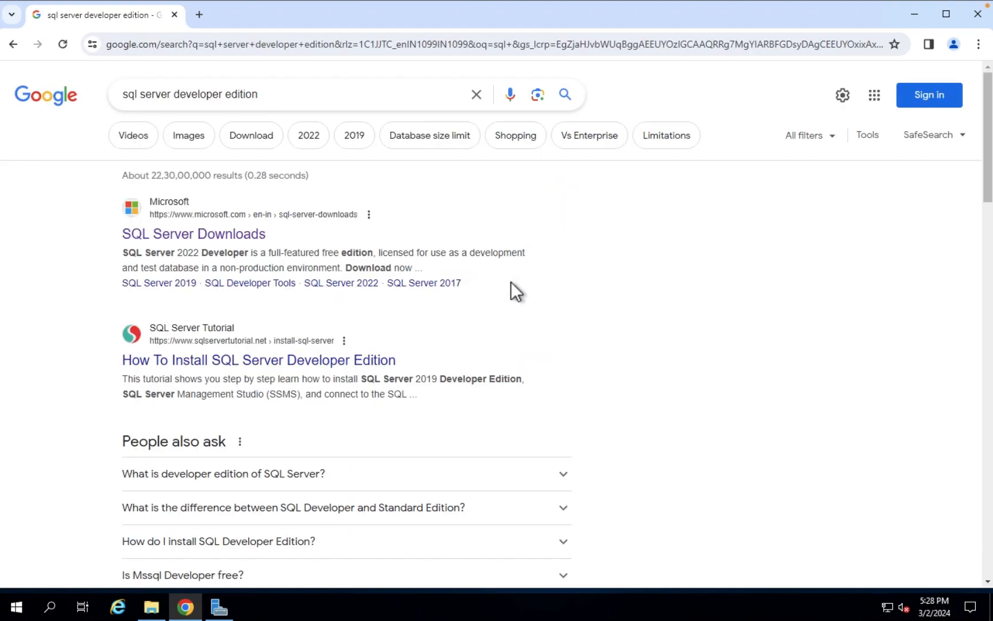
left_click(242, 235)
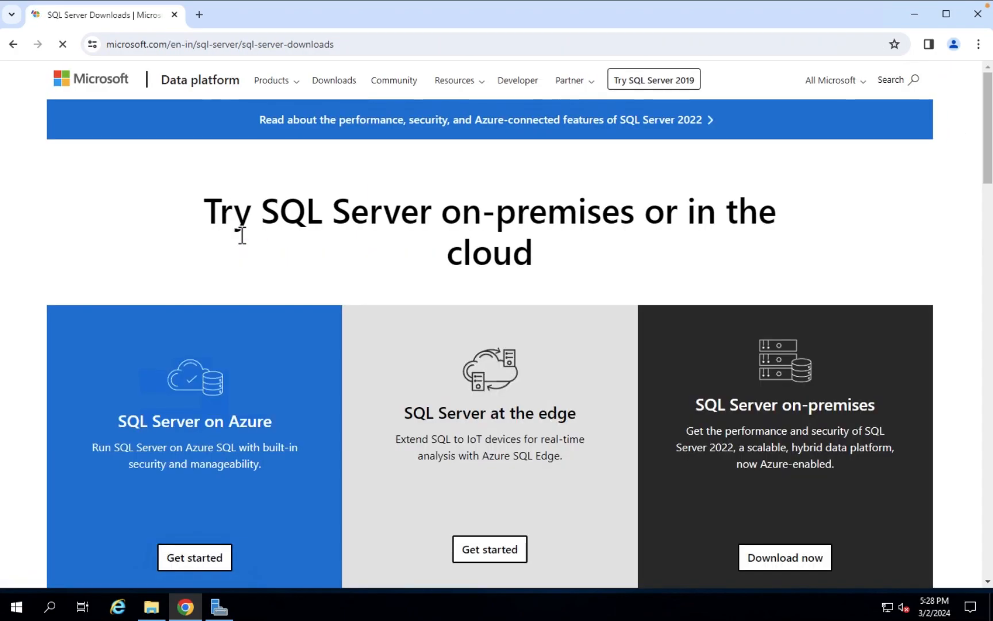
left_click(13, 44)
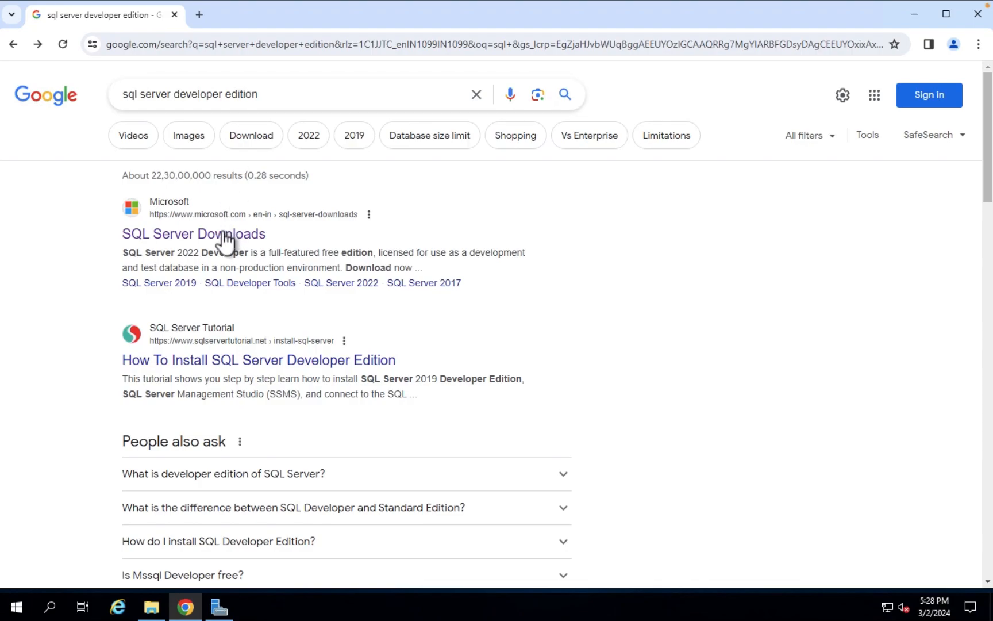
left_click(203, 236)
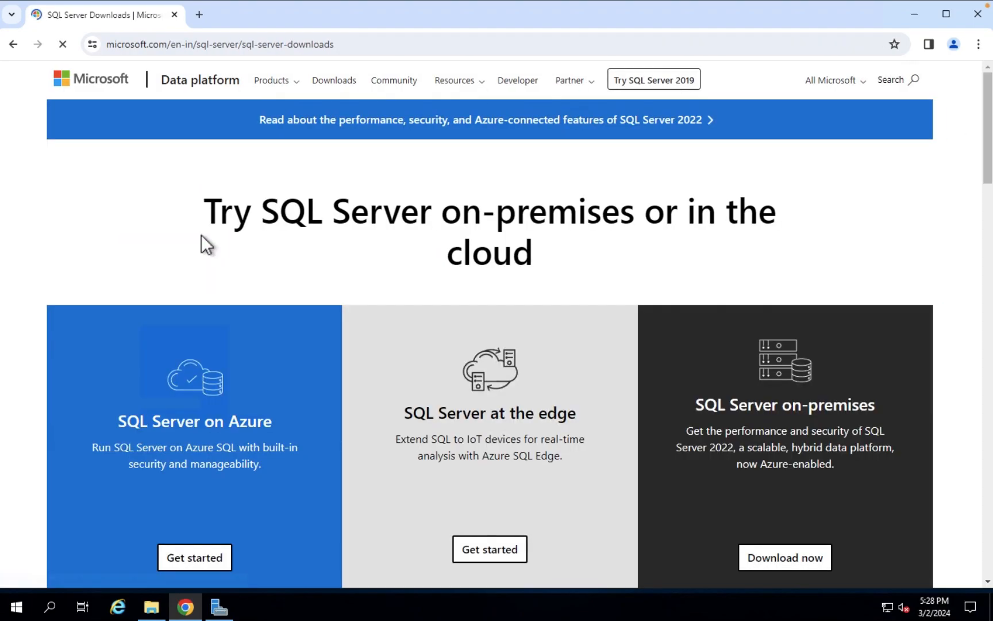
Download the free Developer installer SQL2022-SSEI-Dev.exe and show it in its folder
left_click_drag(986, 108, 990, 229)
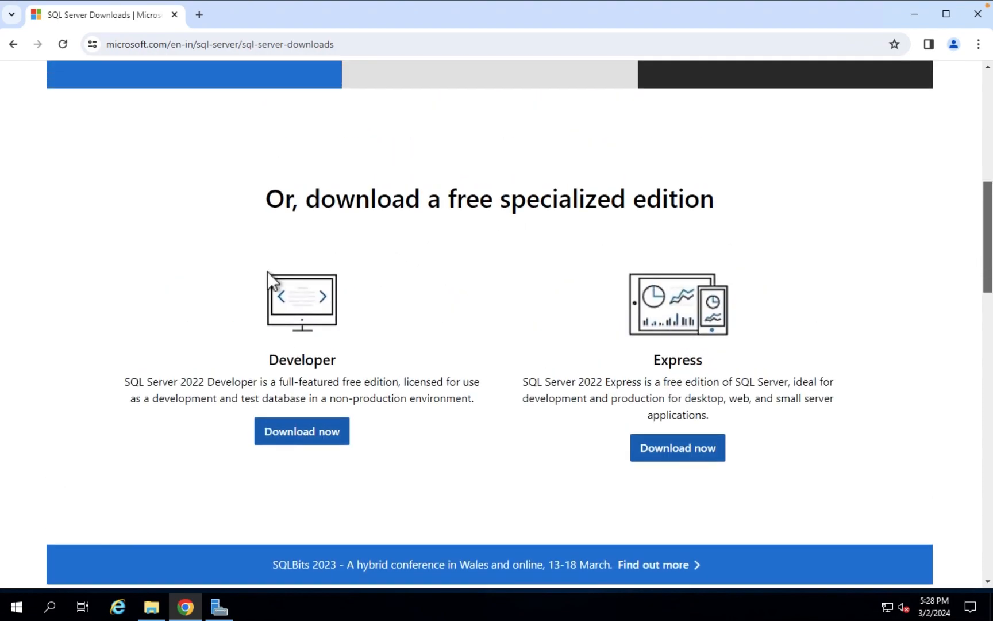
left_click(303, 437)
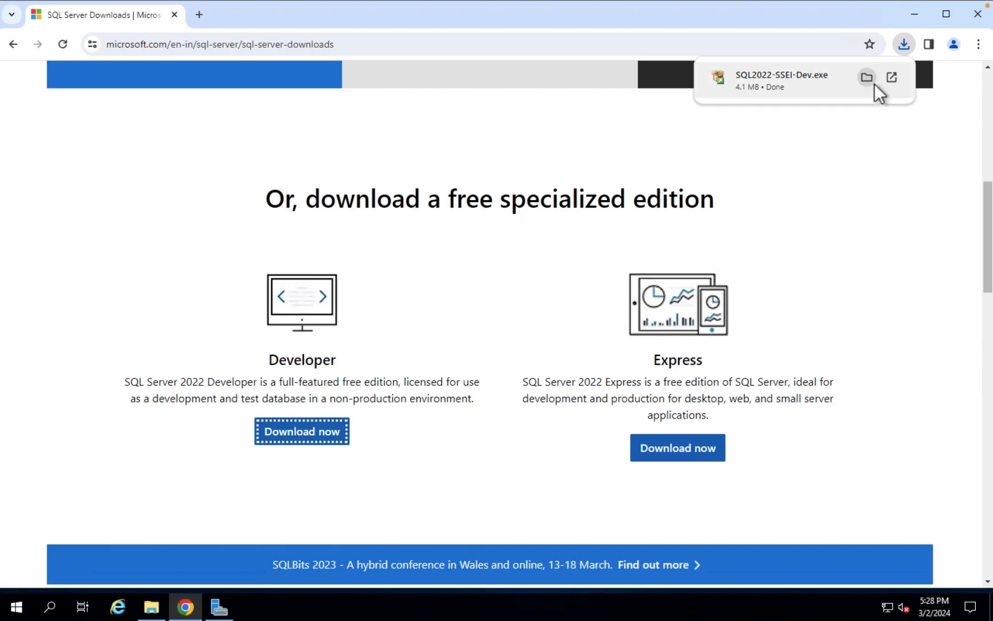
left_click(868, 78)
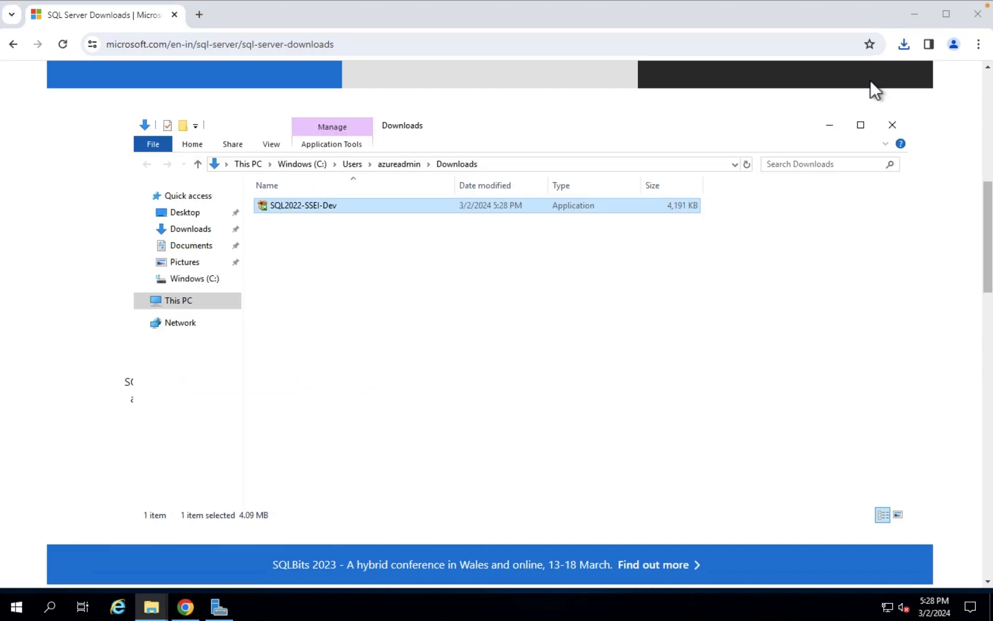
Use SQL2022-SSEI-Dev to download the English ISO setup media into Downloads
double_click(317, 207)
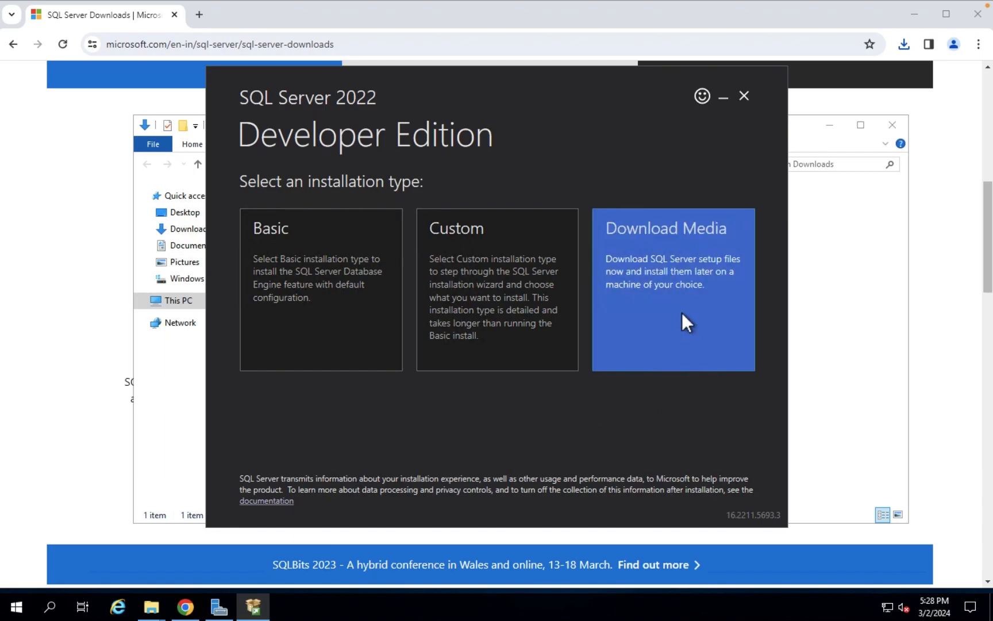
left_click(674, 282)
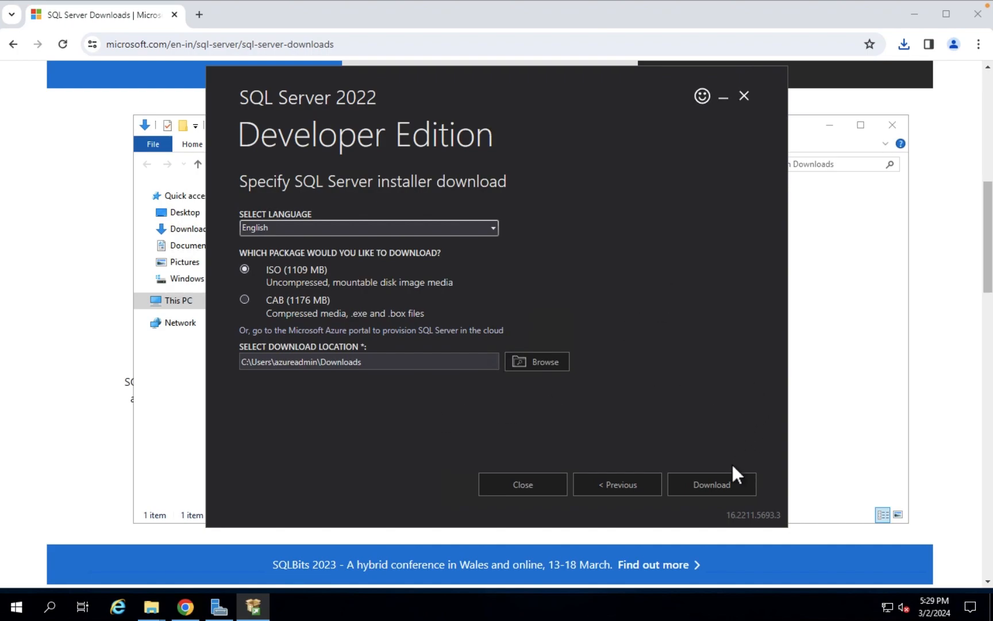
left_click(717, 481)
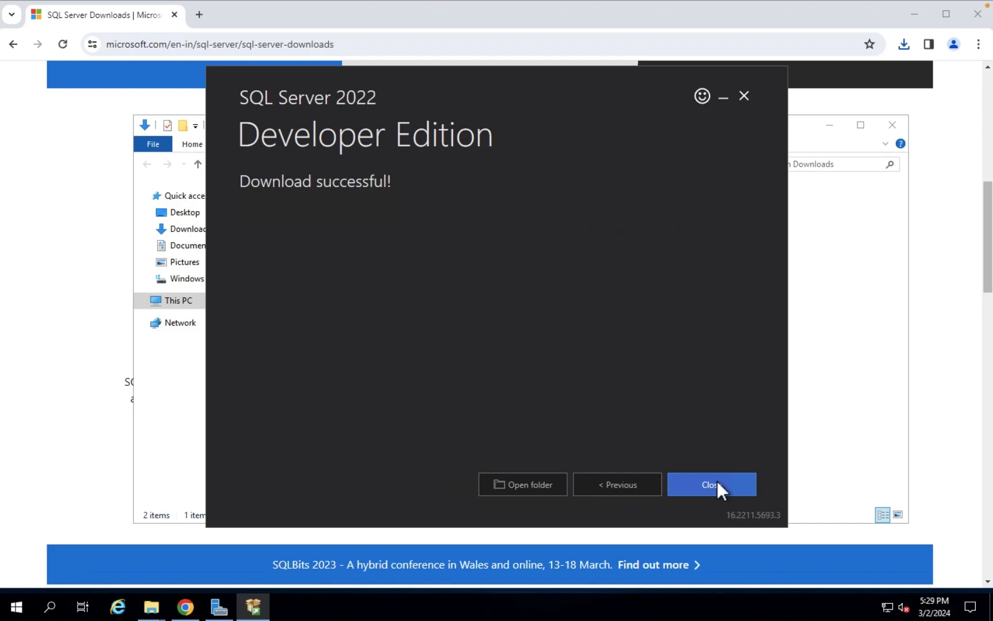
left_click(534, 483)
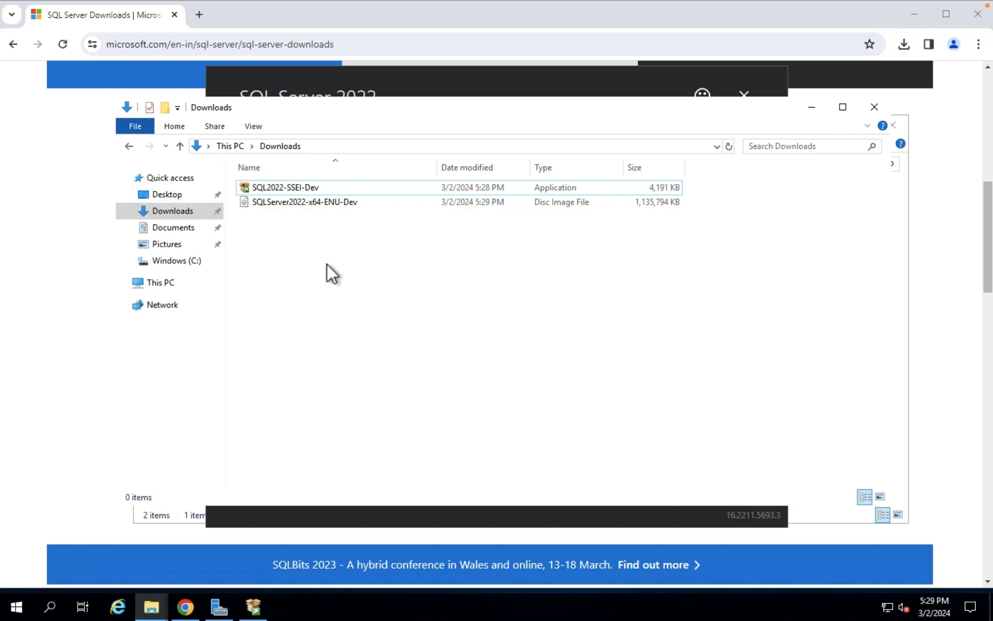
Mount SQLServer2022-x64-ENU-Dev.iso as DVD drive E: and run setup from it
left_click(319, 206)
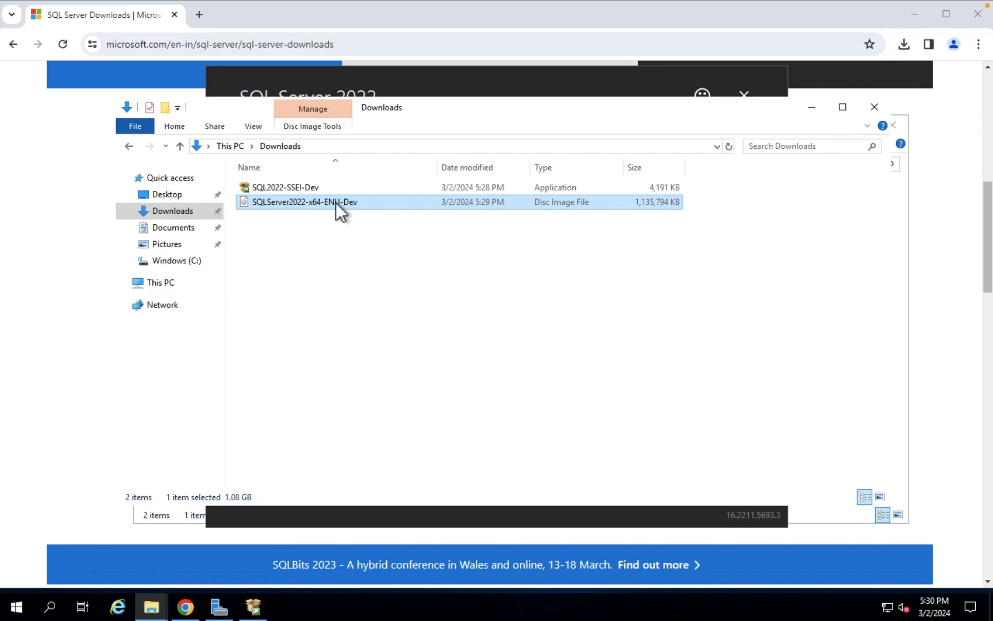
double_click(299, 202)
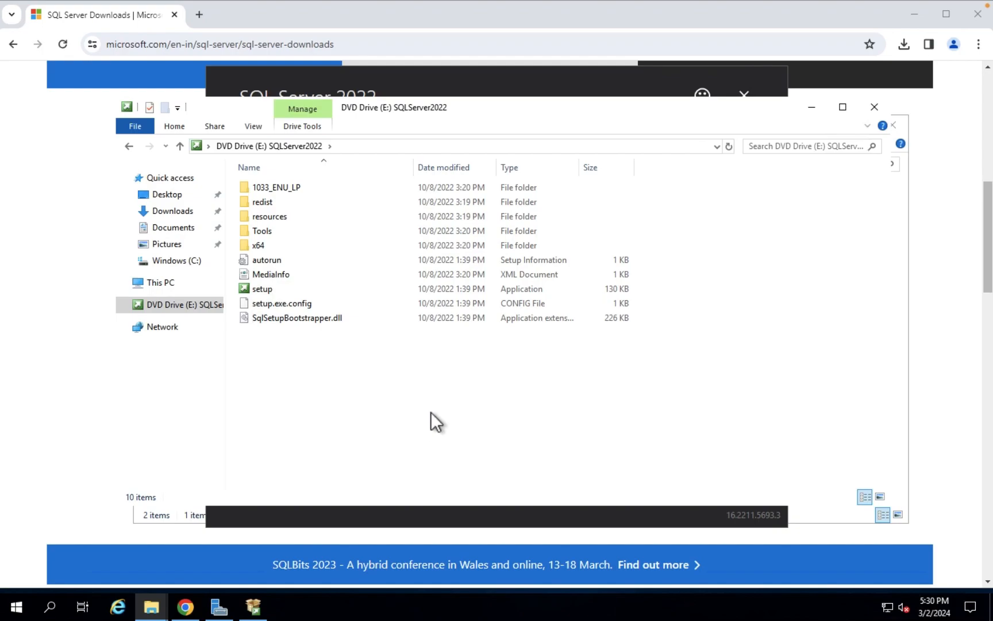
double_click(273, 289)
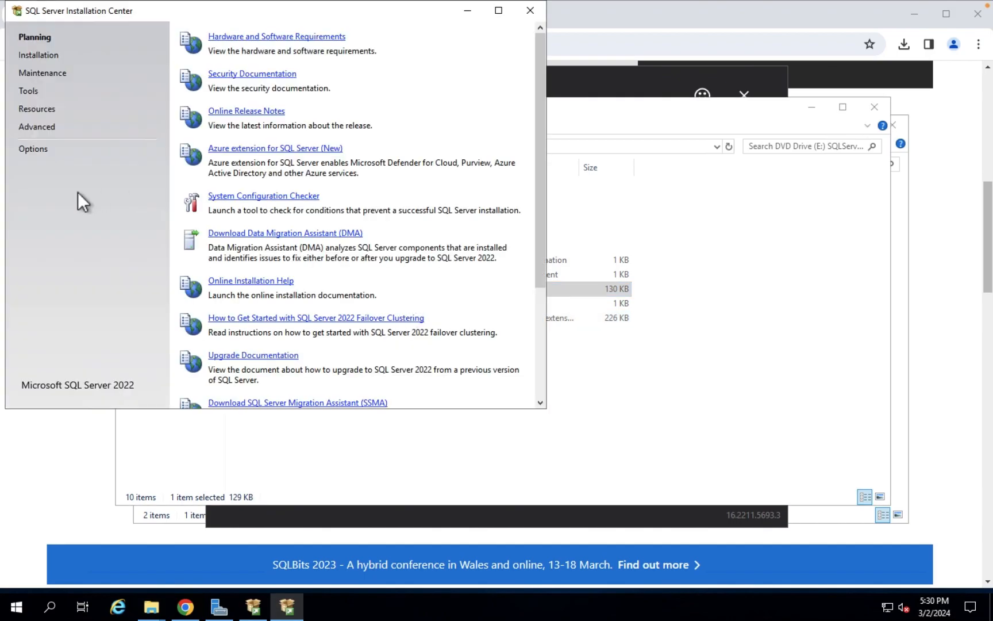
Under Installation, start a new SQL Server standalone installation
left_click(50, 56)
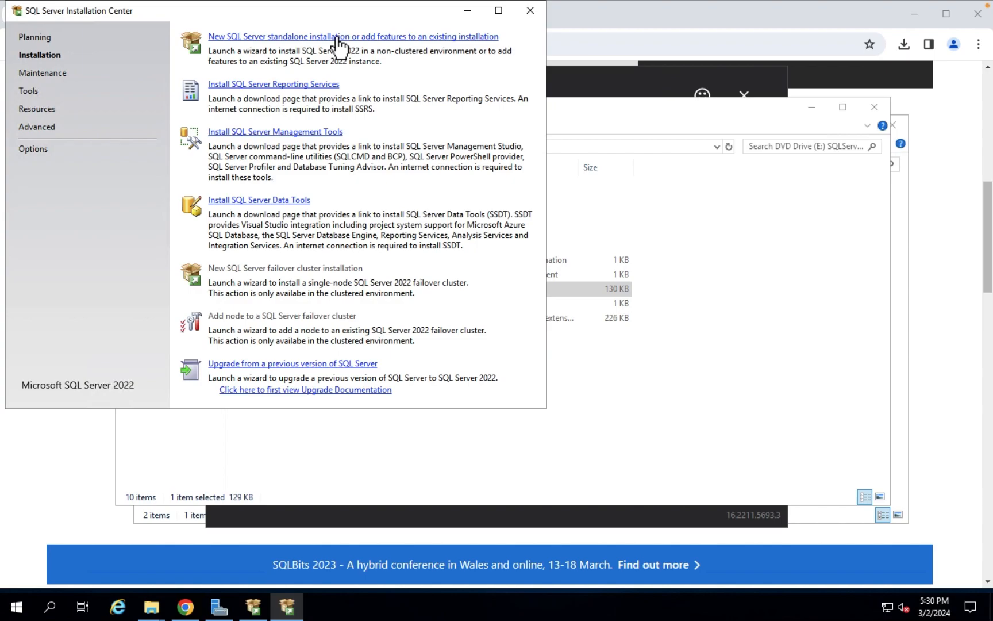
left_click(357, 38)
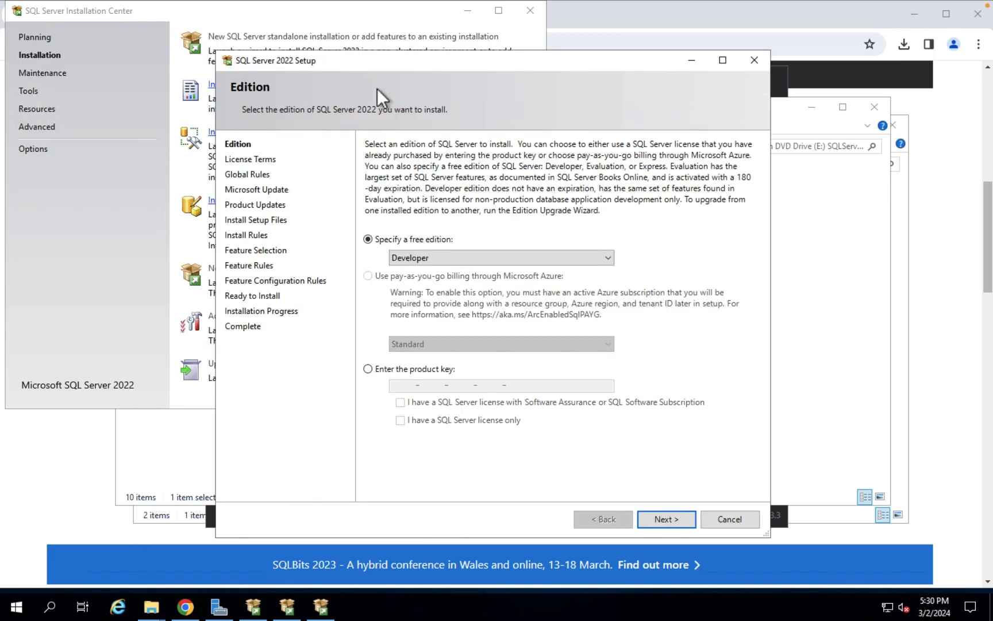
Confirm Developer as the free edition and proceed to the License Terms page
left_click(554, 259)
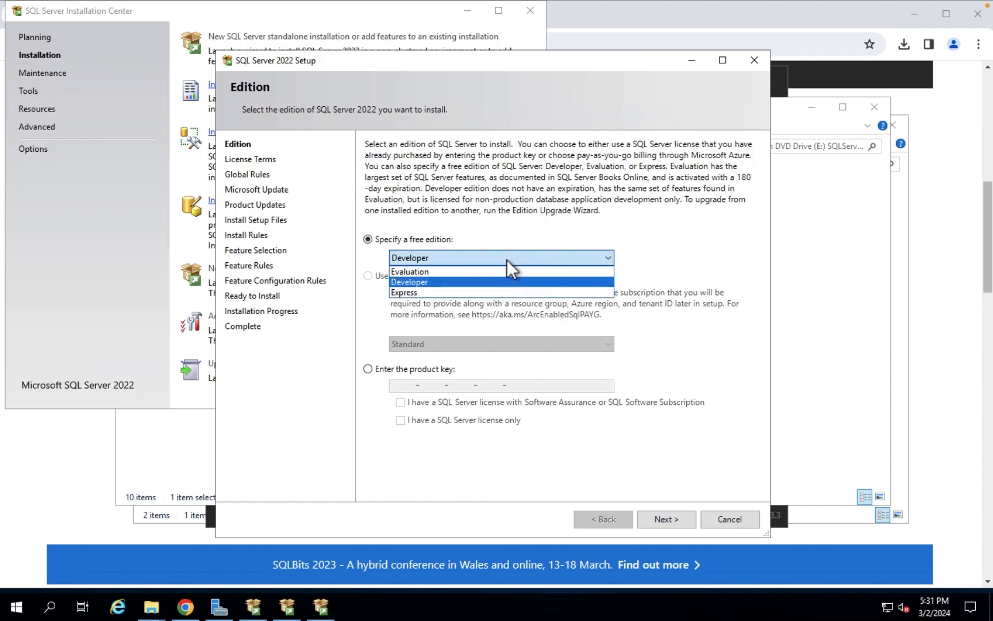
left_click(654, 238)
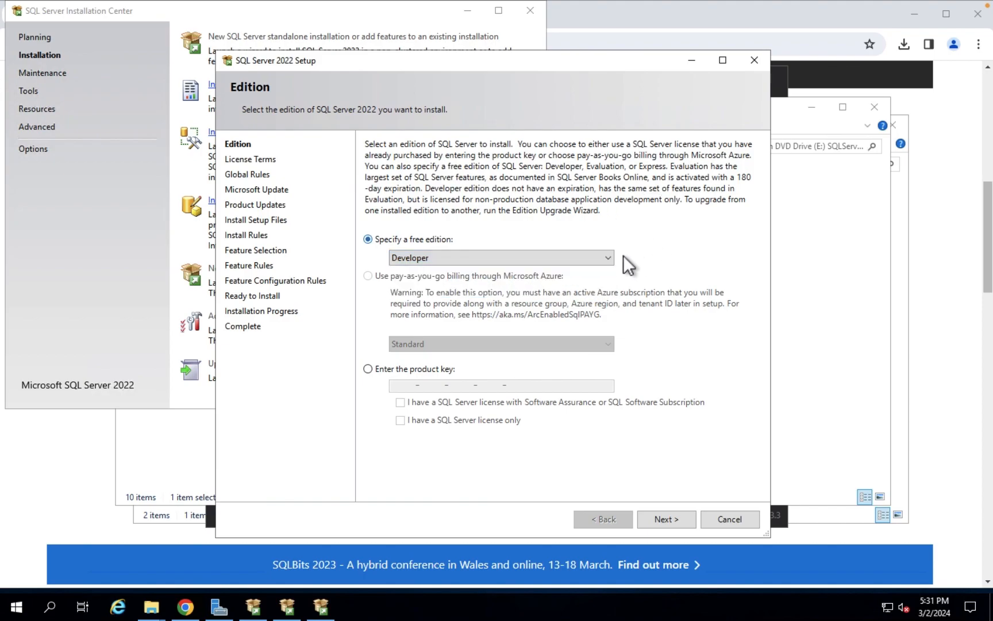
left_click(606, 257)
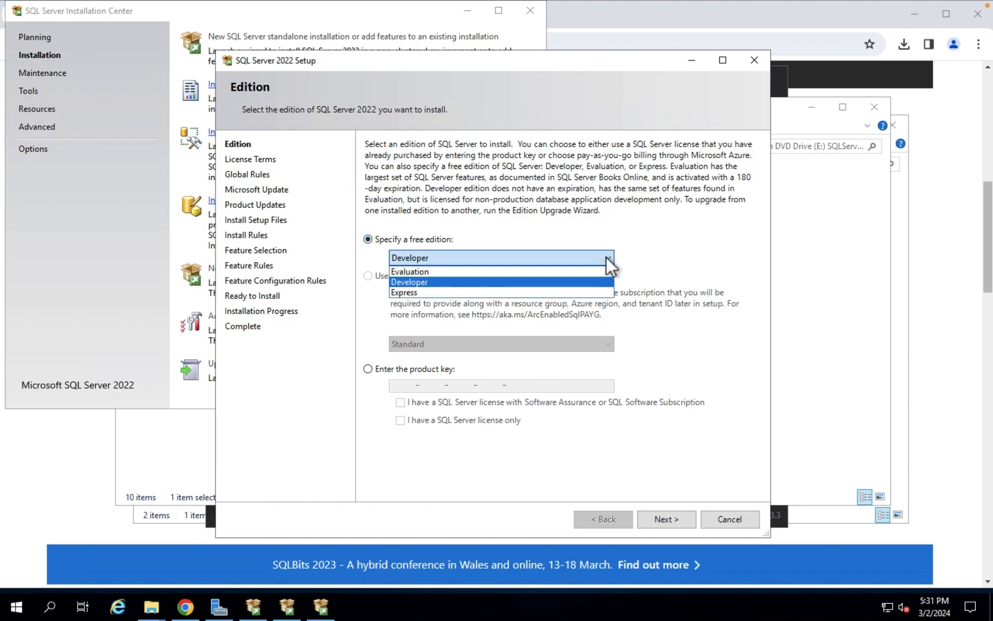
left_click(644, 239)
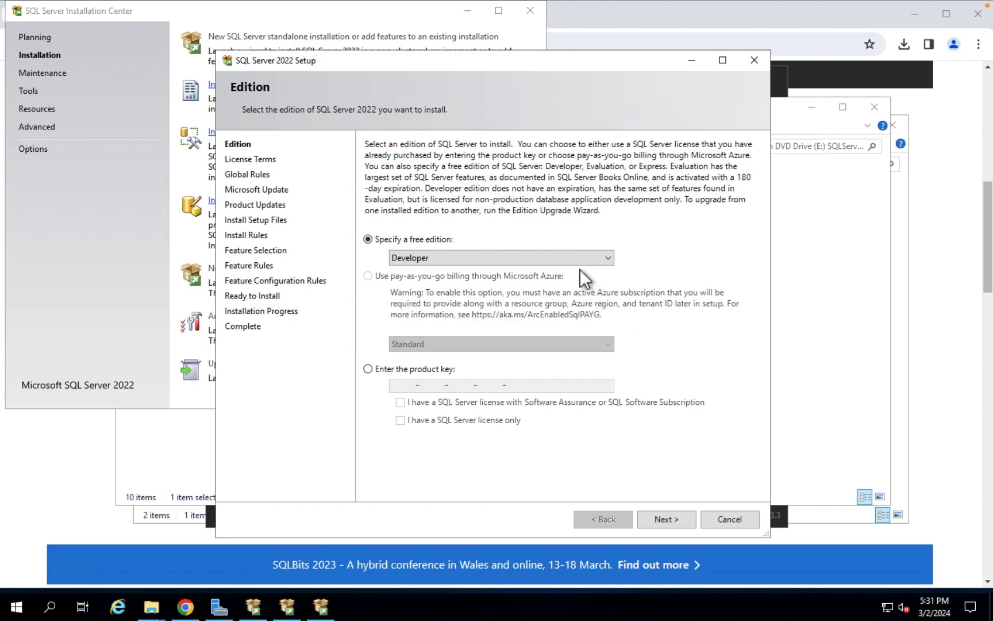
left_click(665, 522)
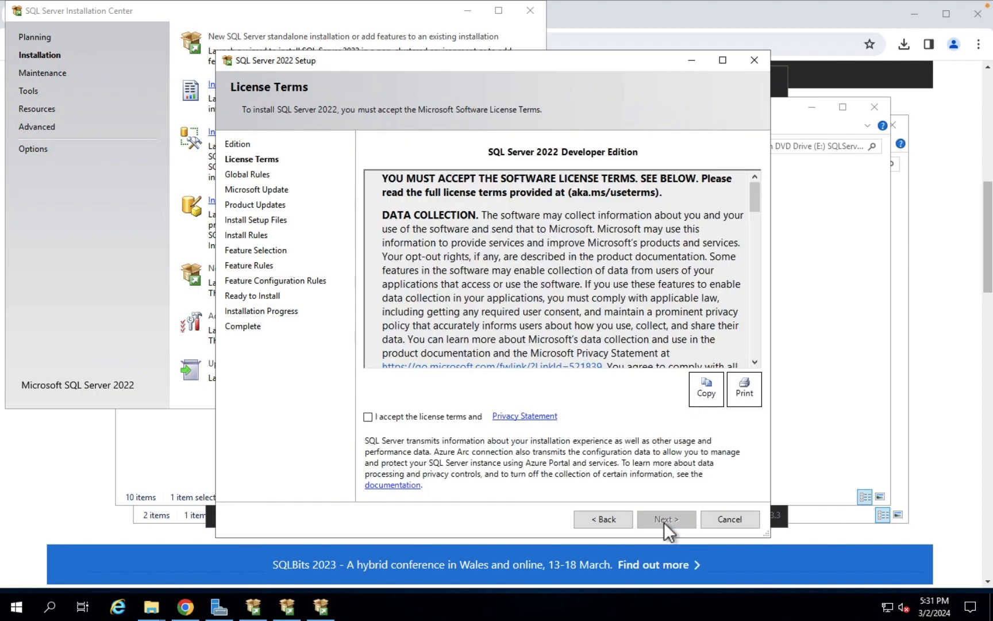
Accept the license terms, skip Microsoft Update, and pass the Install Rules check
left_click_drag(756, 204, 748, 369)
left_click(367, 417)
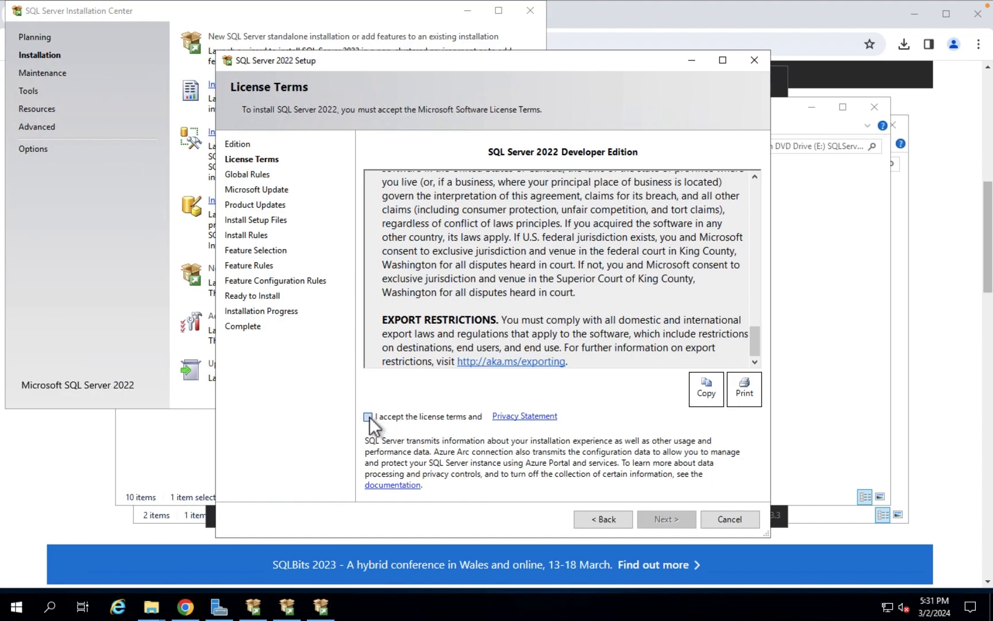
left_click(666, 520)
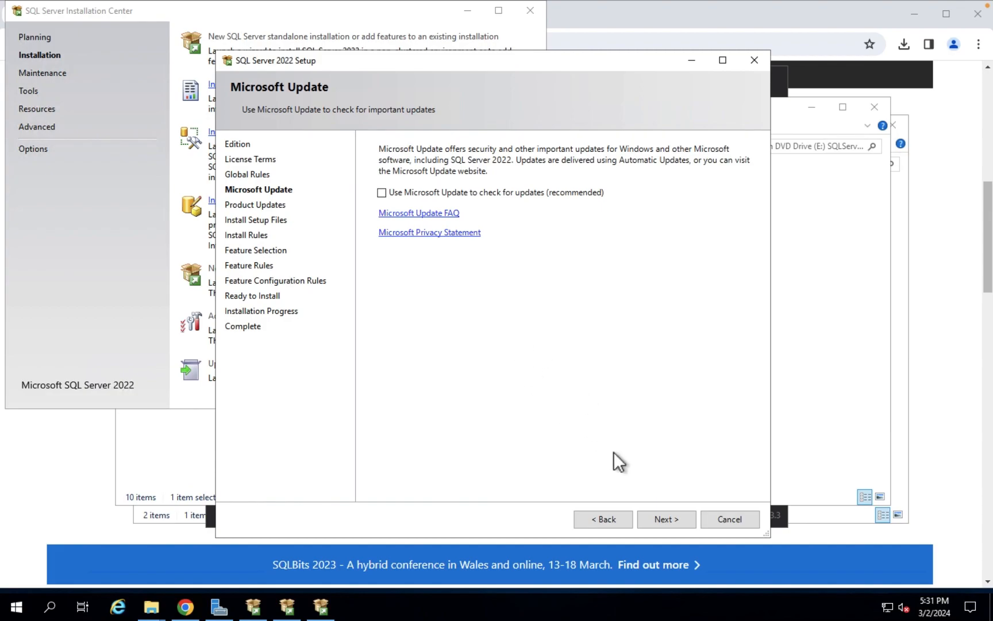
left_click(667, 519)
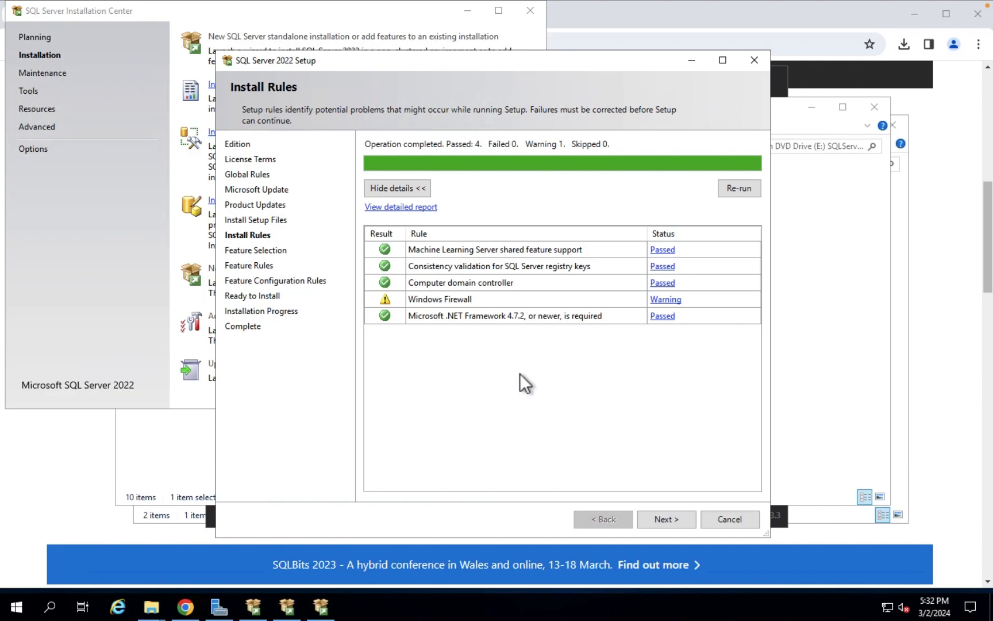
left_click(666, 519)
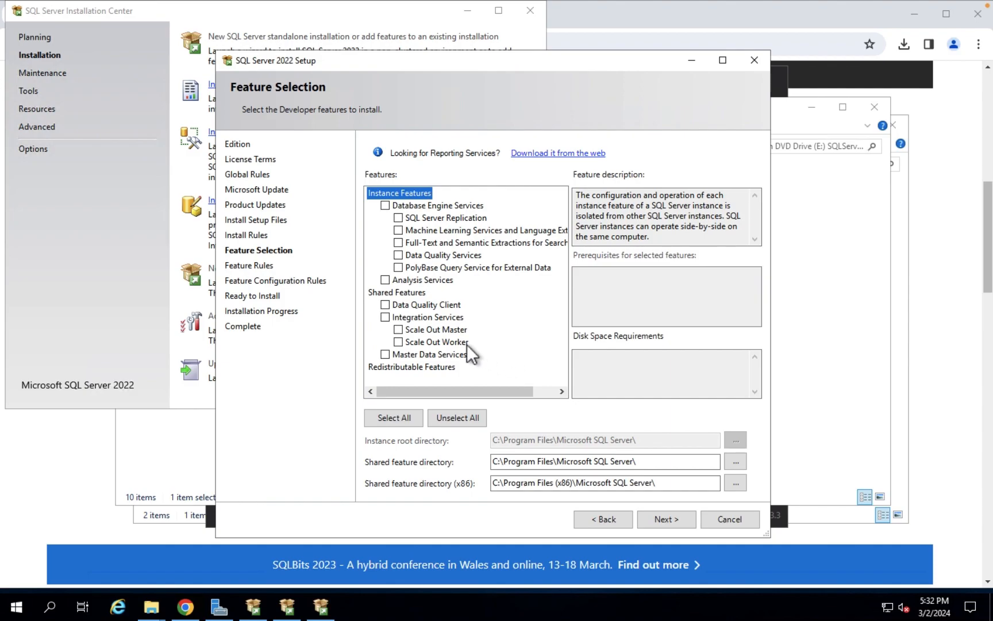
Select Database Engine, Data Quality, Integration Services and Master Data Services features, then continue
left_click(386, 305)
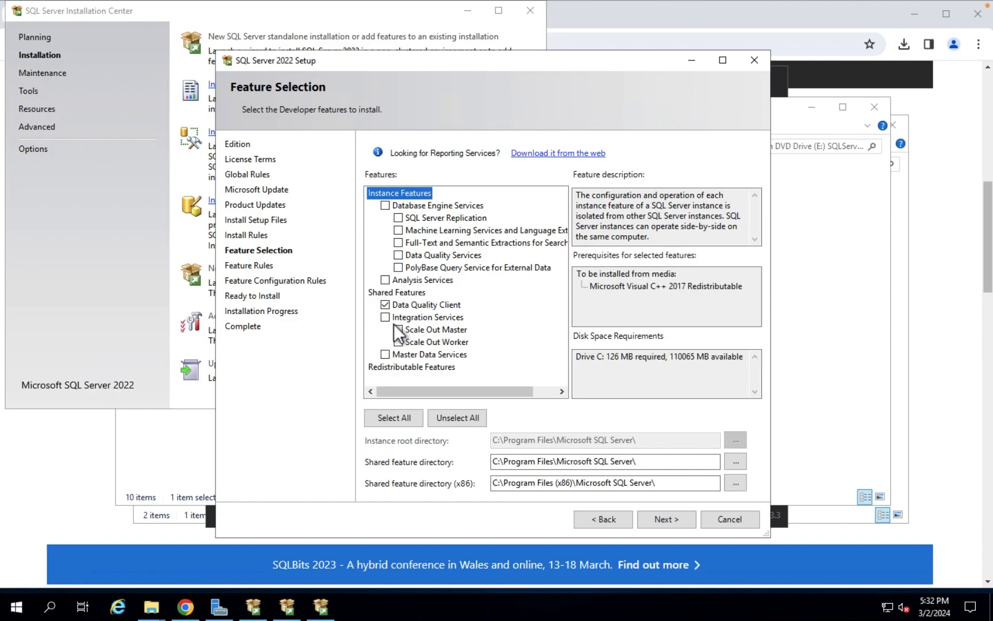
left_click(386, 317)
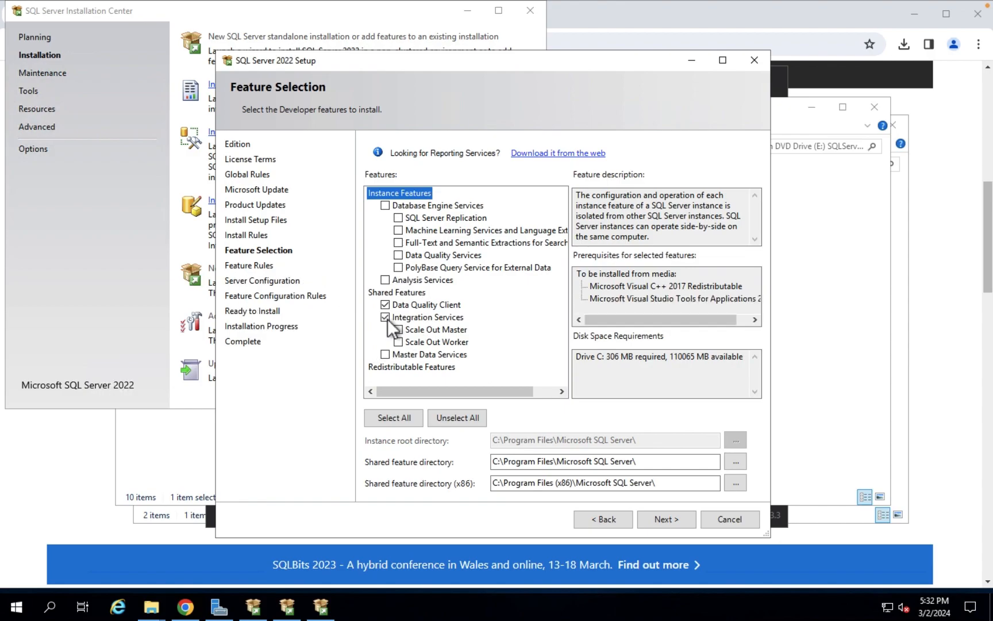
left_click(385, 354)
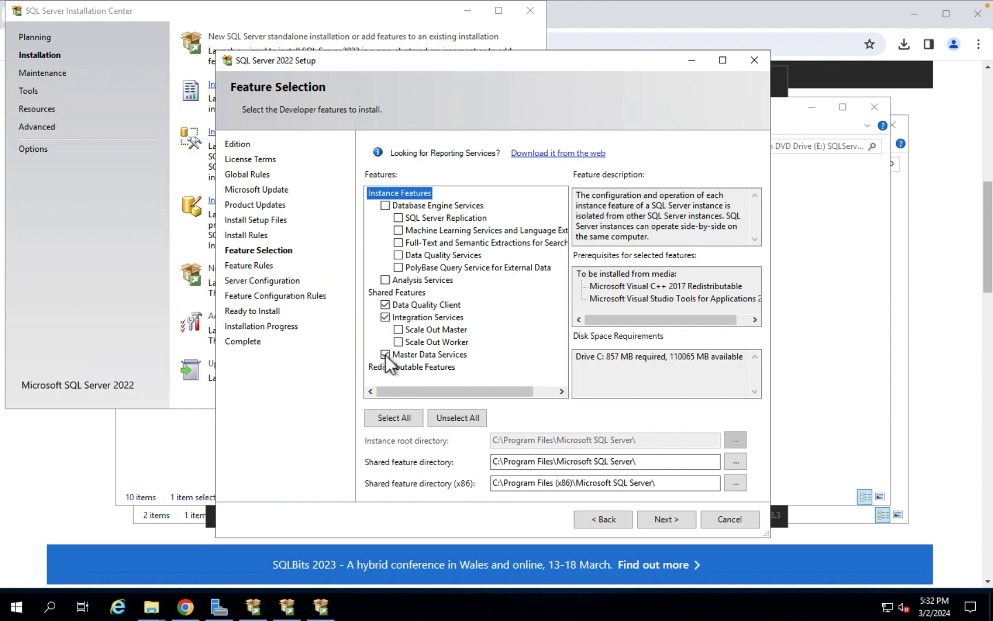
left_click(385, 206)
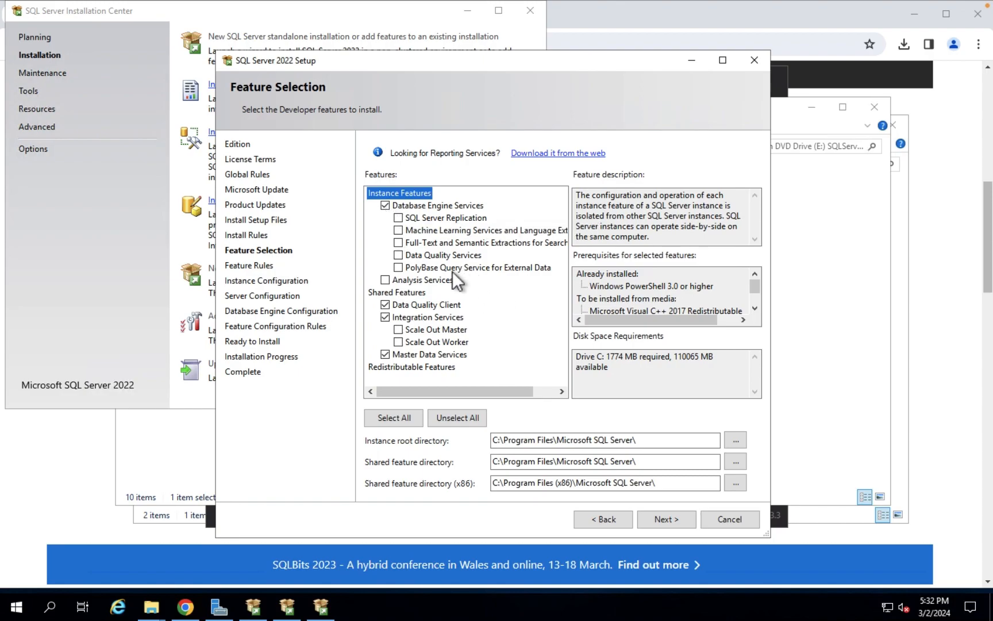
left_click(403, 258)
double_click(755, 308)
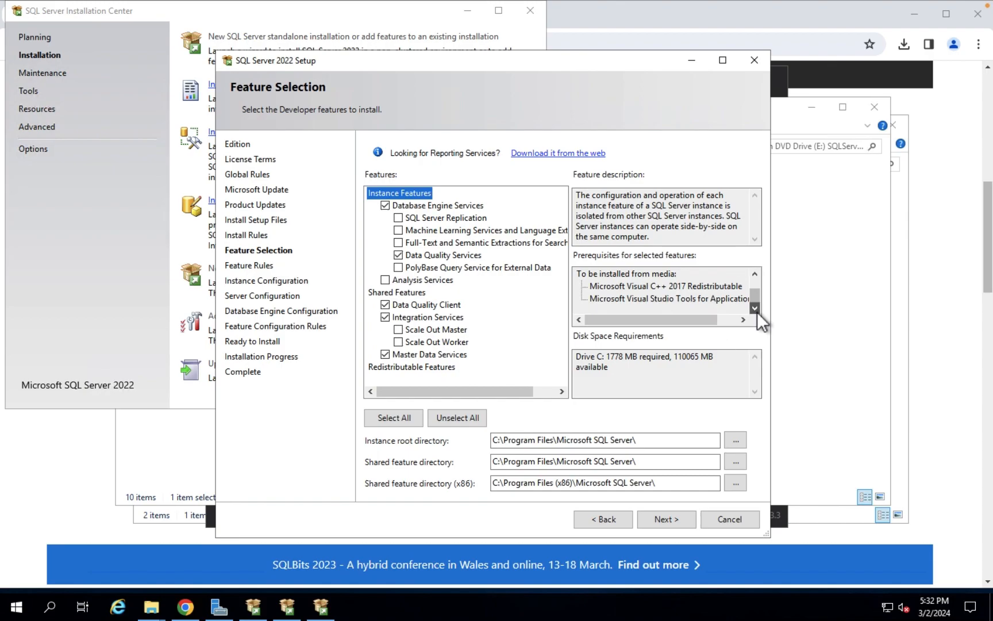
left_click_drag(758, 294, 757, 283)
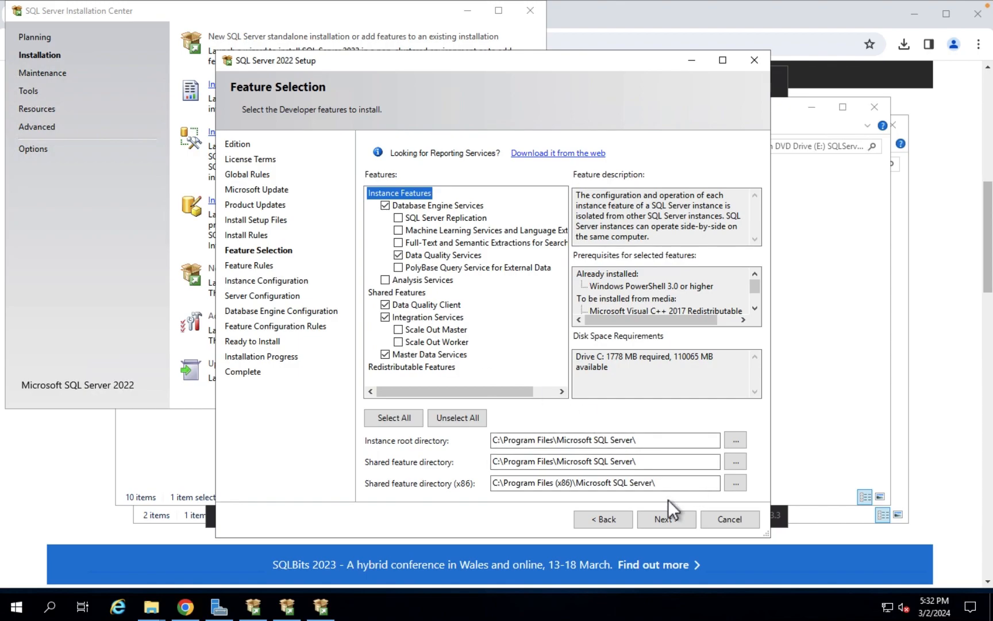
left_click(664, 526)
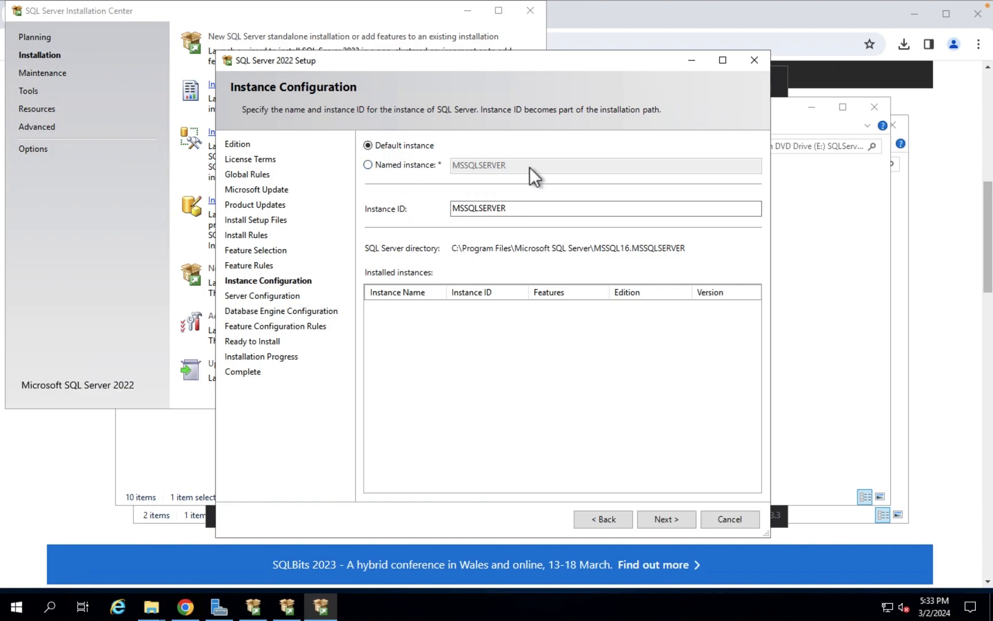
Keep the Default instance MSSQLSERVER, checking its Instance ID, and continue to Server Configuration
left_click(392, 166)
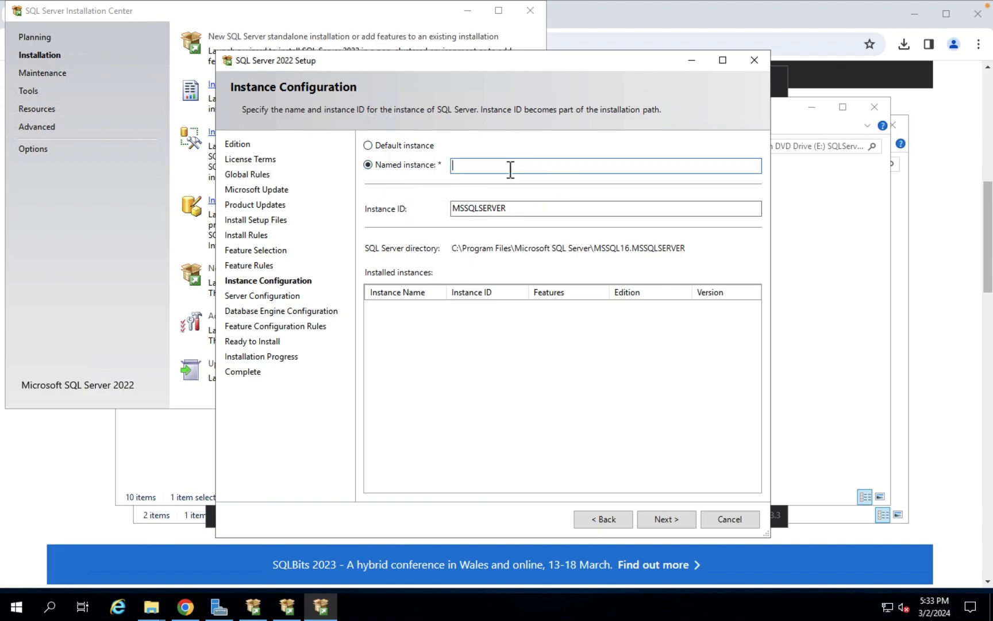
left_click(371, 146)
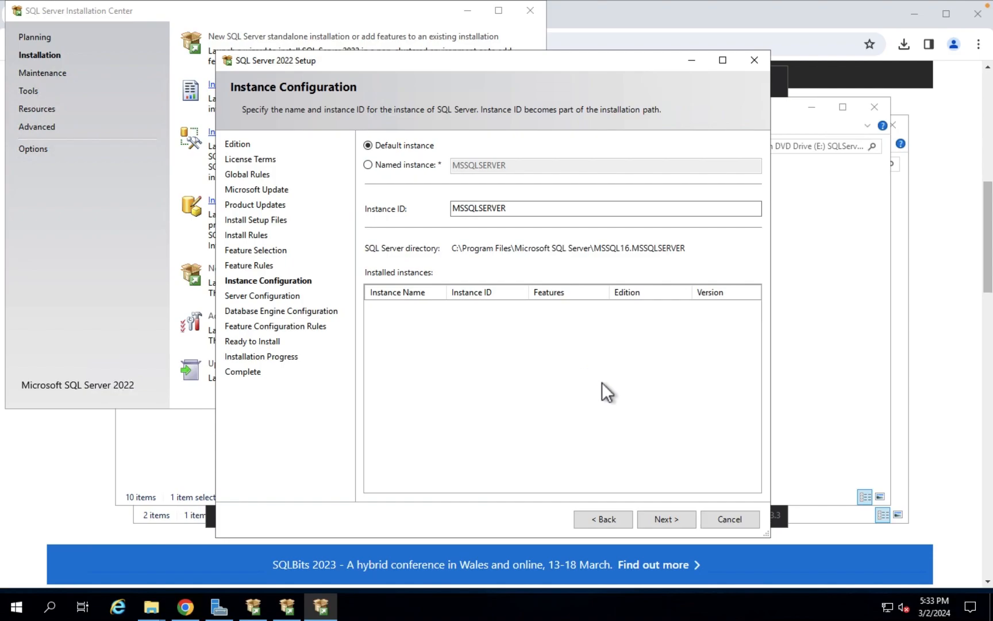
left_click(530, 214)
left_click(667, 523)
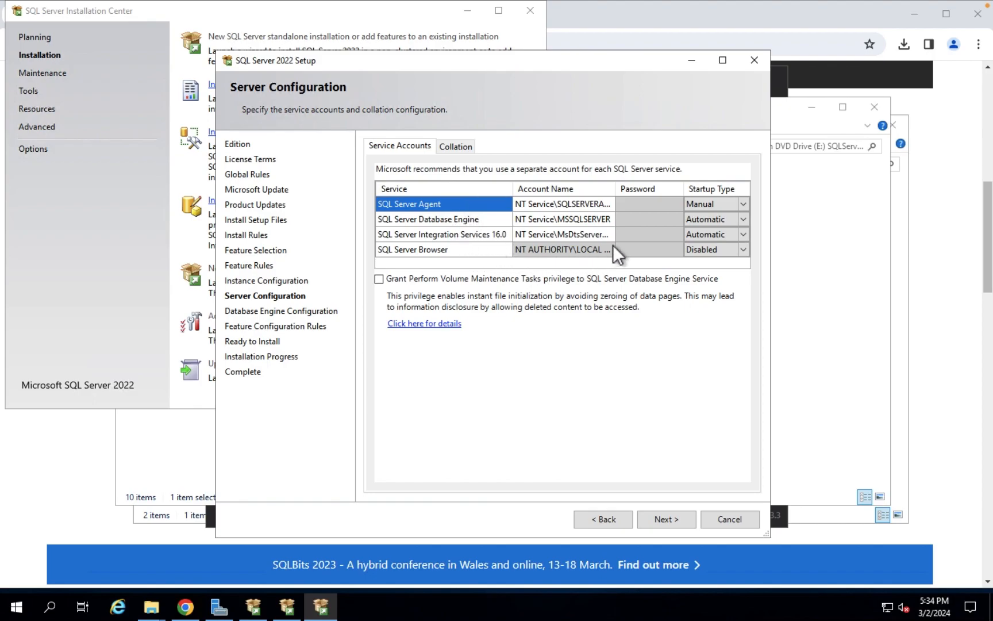
Set the SQL Server Agent startup type to Automatic and view the collation settings
left_click(577, 206)
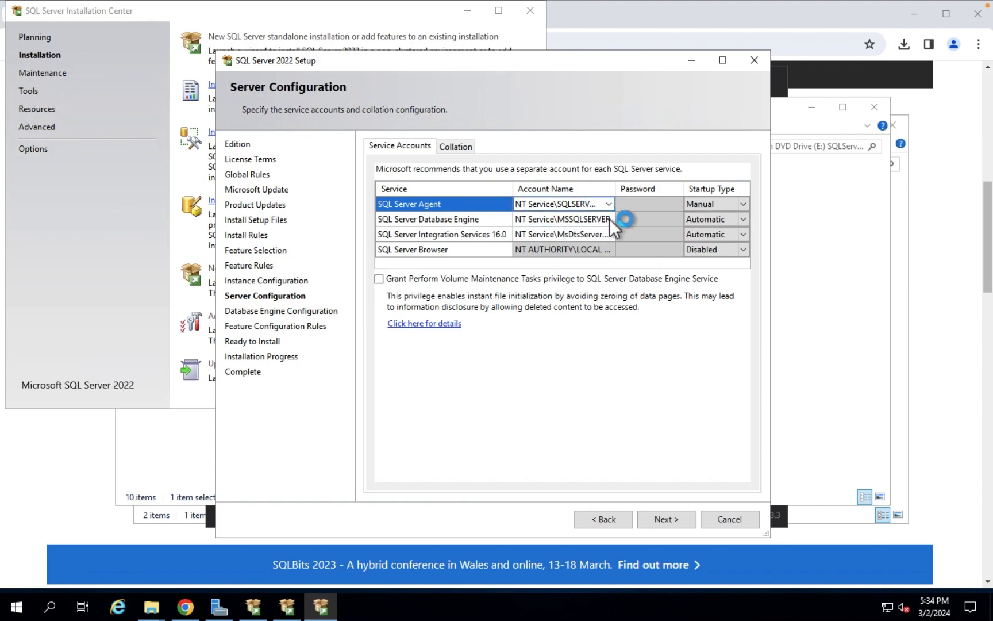
left_click(743, 206)
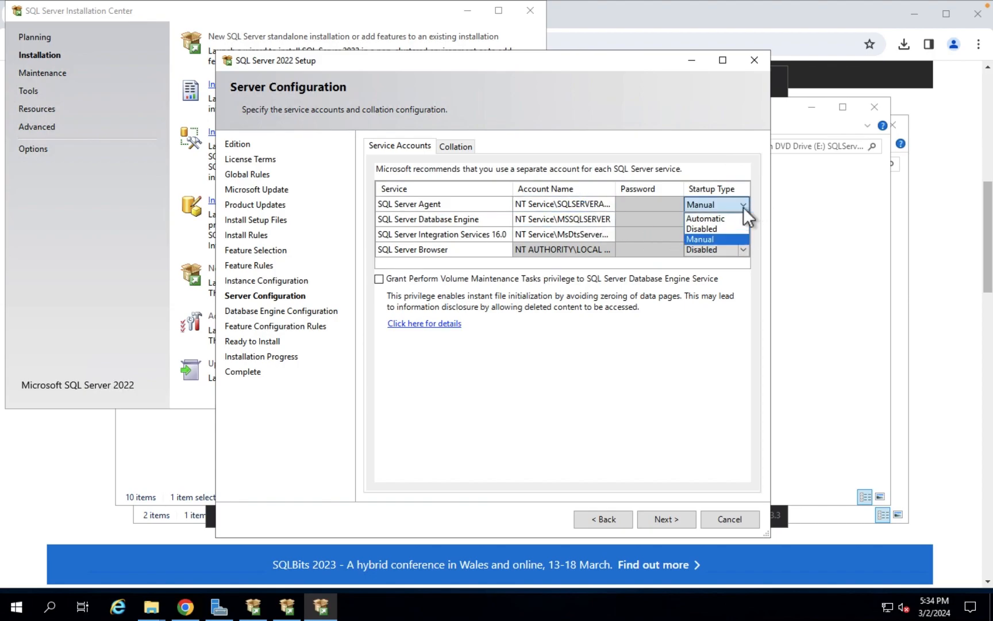
left_click(722, 219)
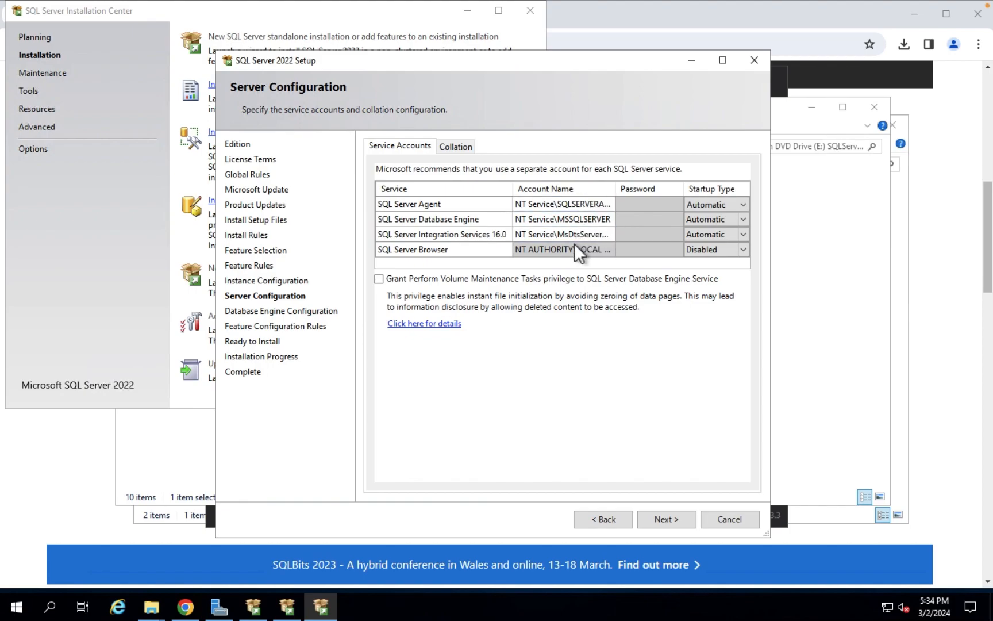
left_click(458, 149)
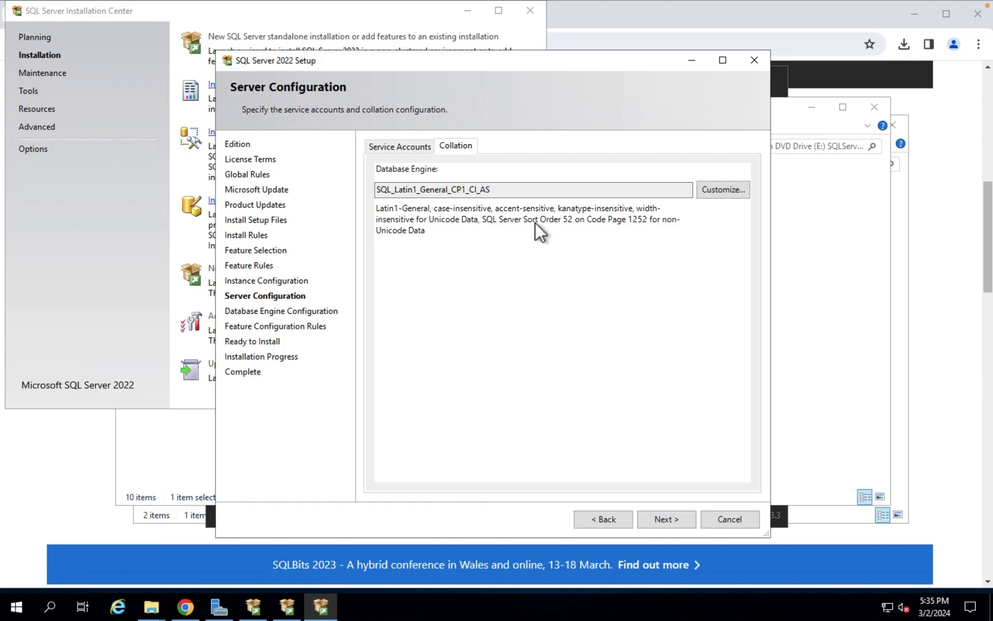
Leave collation as SQL_Latin1_General_CP1_CI_AS and continue to Database Engine Configuration
left_click(730, 194)
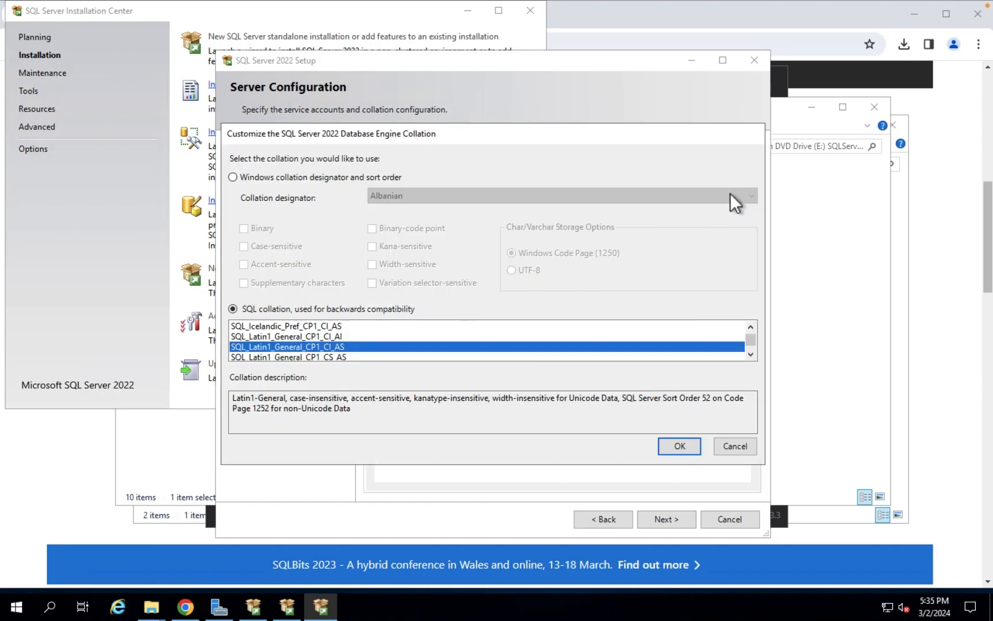
left_click(750, 356)
left_click(751, 356)
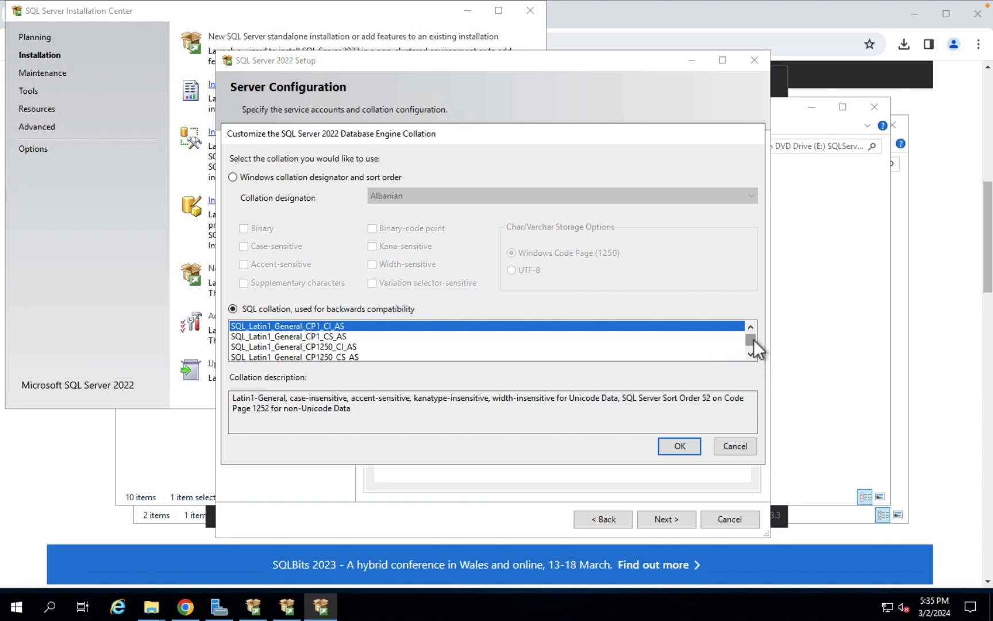
left_click(740, 450)
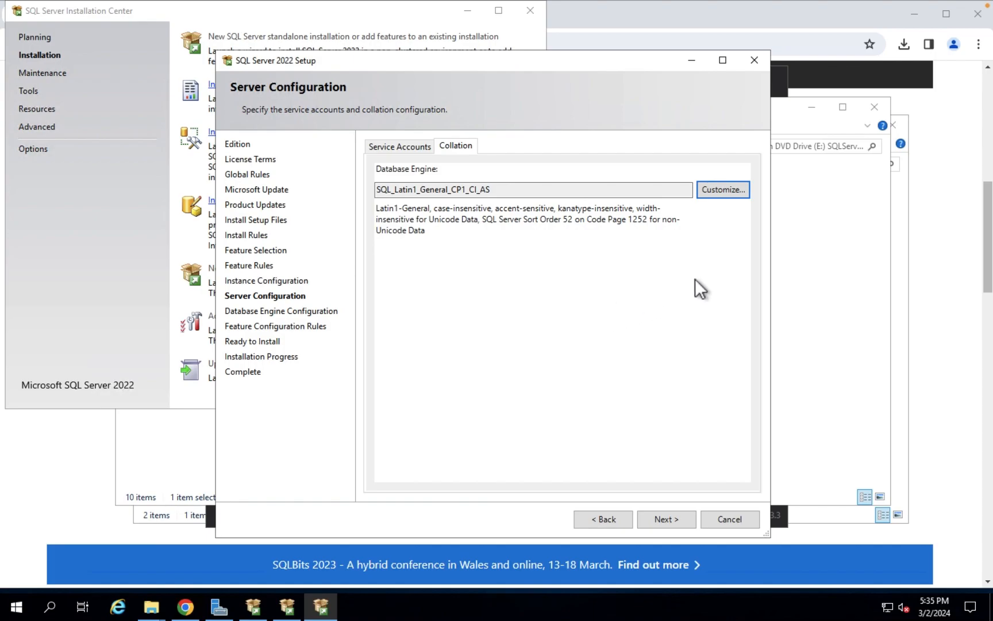
left_click(397, 149)
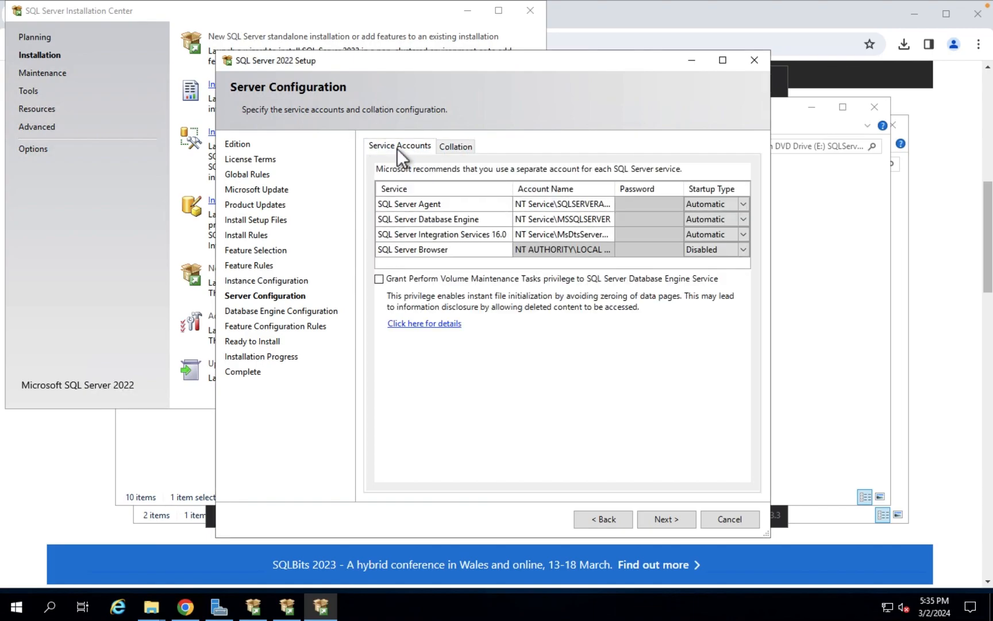
left_click(668, 520)
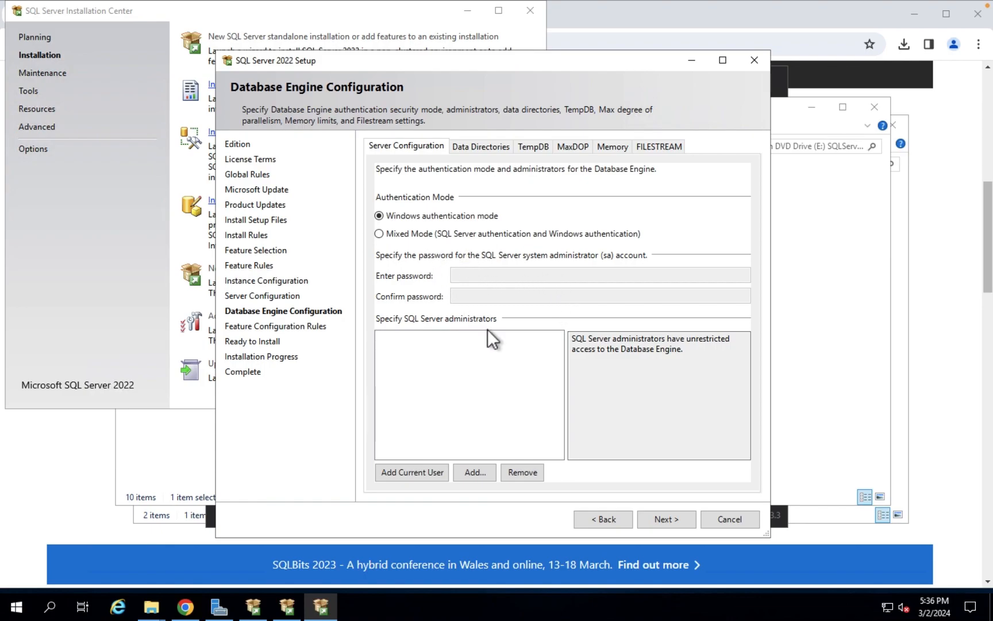
Open Command Prompt as administrator from Windows search
left_click(55, 611)
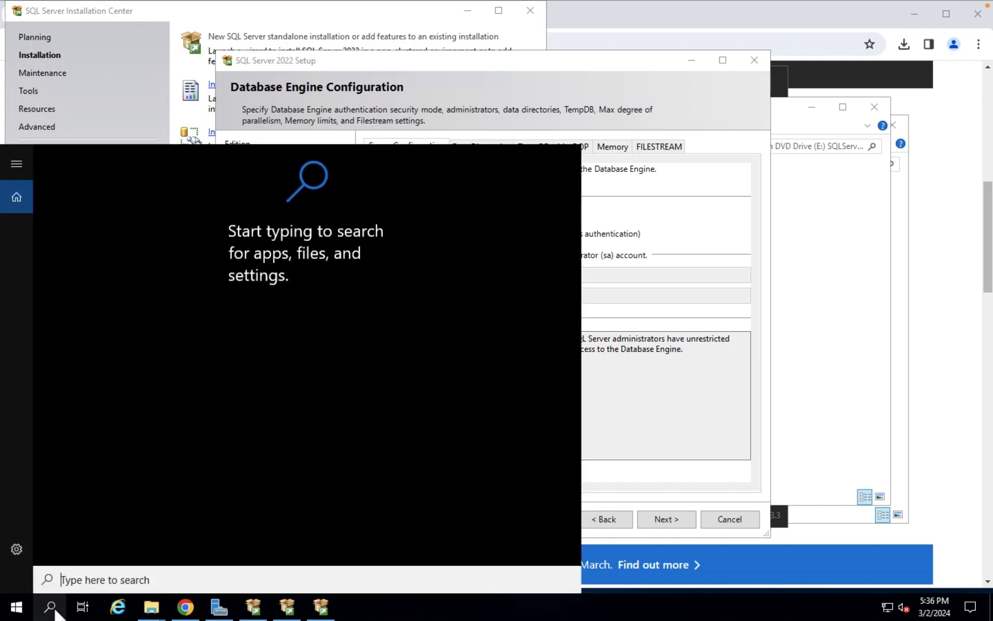
type("cmd")
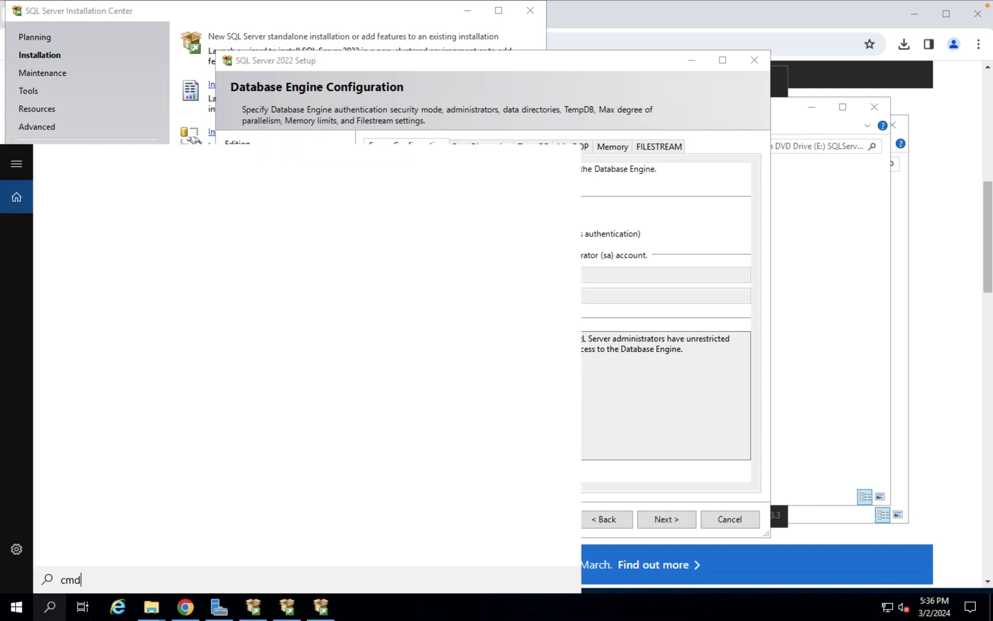
left_click(119, 222)
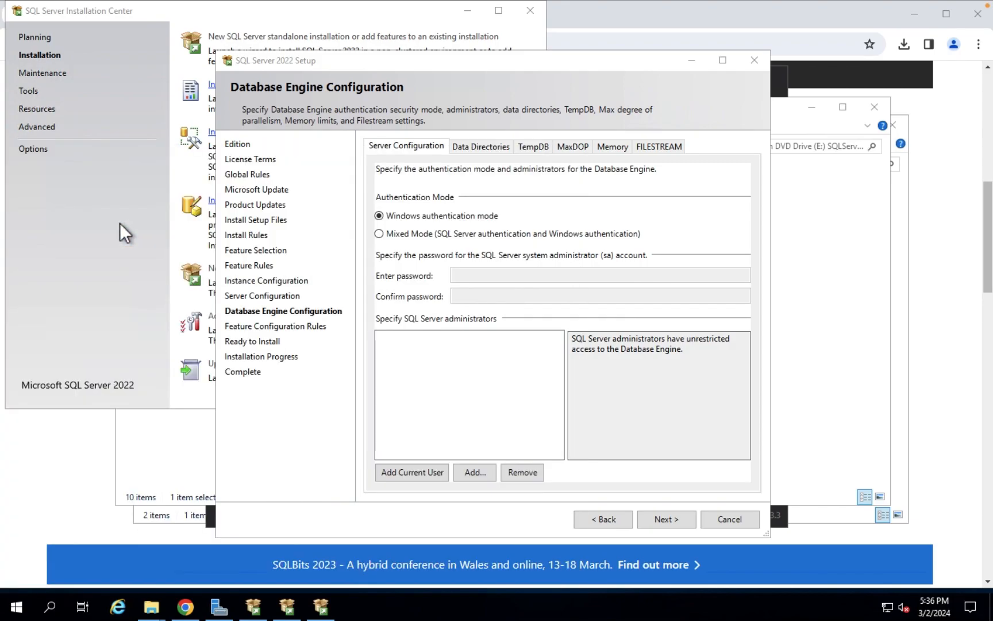
Run whoami to show the signed-in Windows account, then move the window aside
type("whoami")
key("Return")
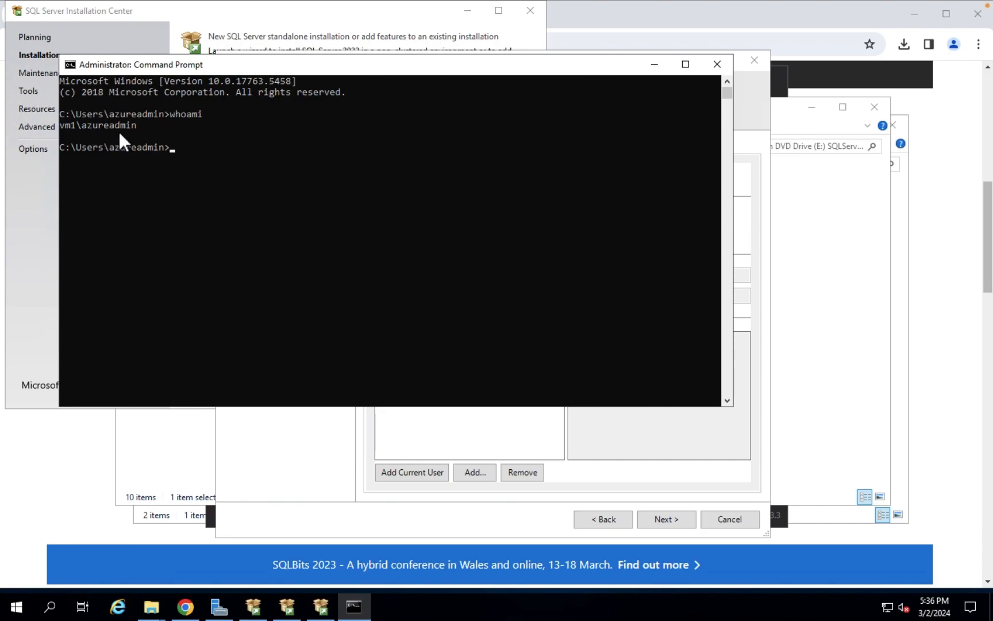
left_click_drag(255, 69, 328, 261)
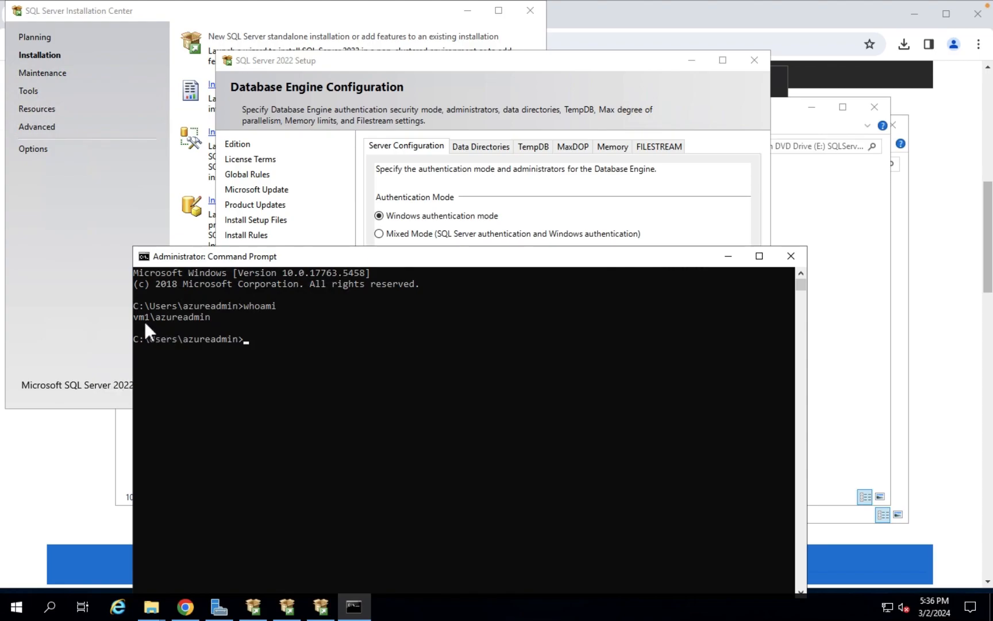
Select Mixed Mode, enter and confirm the sa password, and add the current user as administrator
left_click(788, 259)
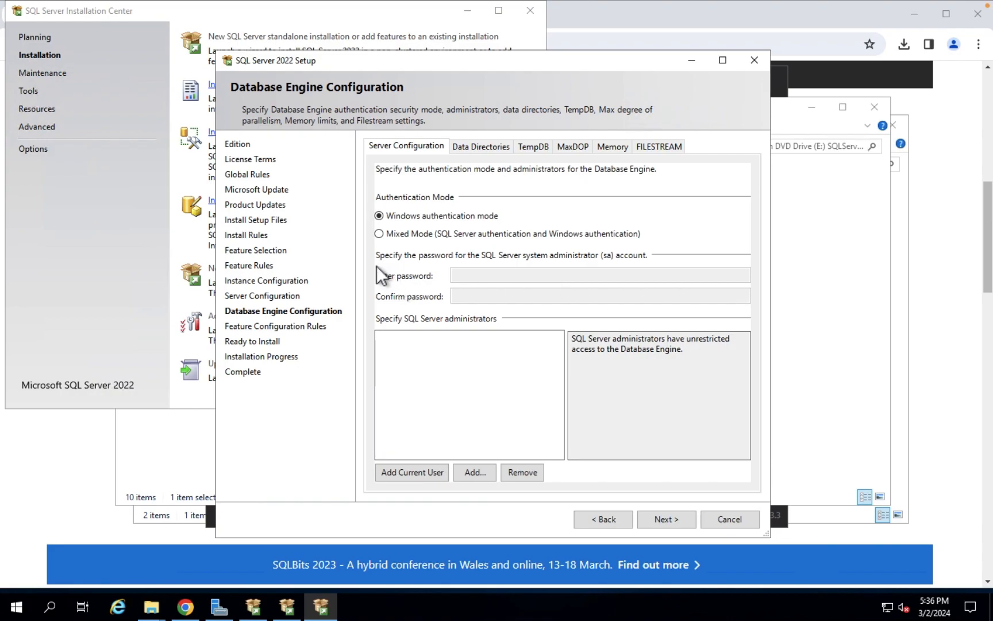
left_click(383, 235)
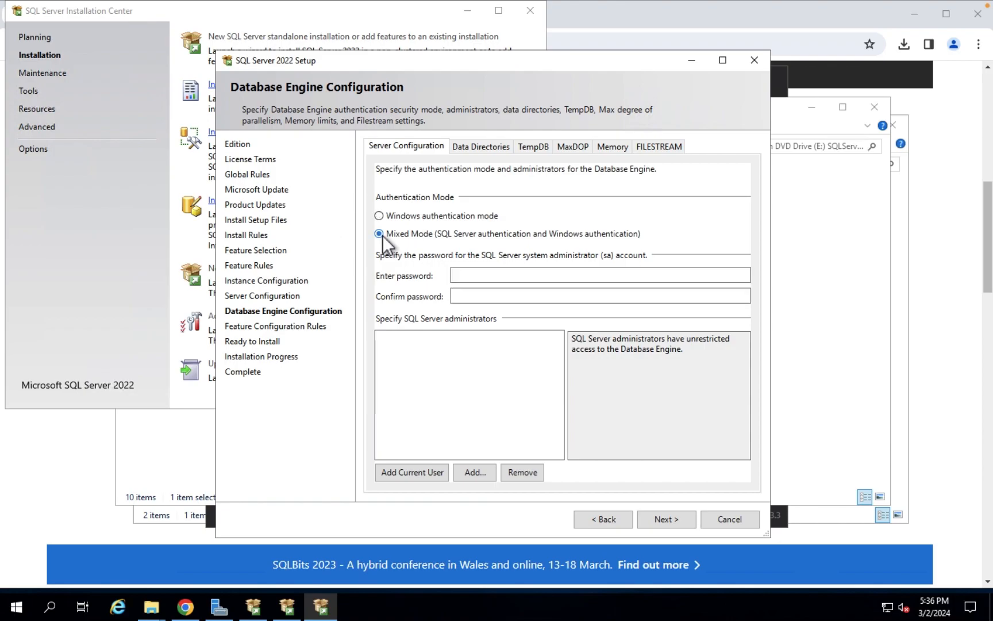
left_click(482, 279)
type("Password1")
key("BackSpace")
key("BackSpace")
key("BackSpace")
key("BackSpace")
key("BackSpace")
key("BackSpace")
key("BackSpace")
key("BackSpace")
key("BackSpace")
type("Password1!123")
key("Tab")
type("Password1!12")
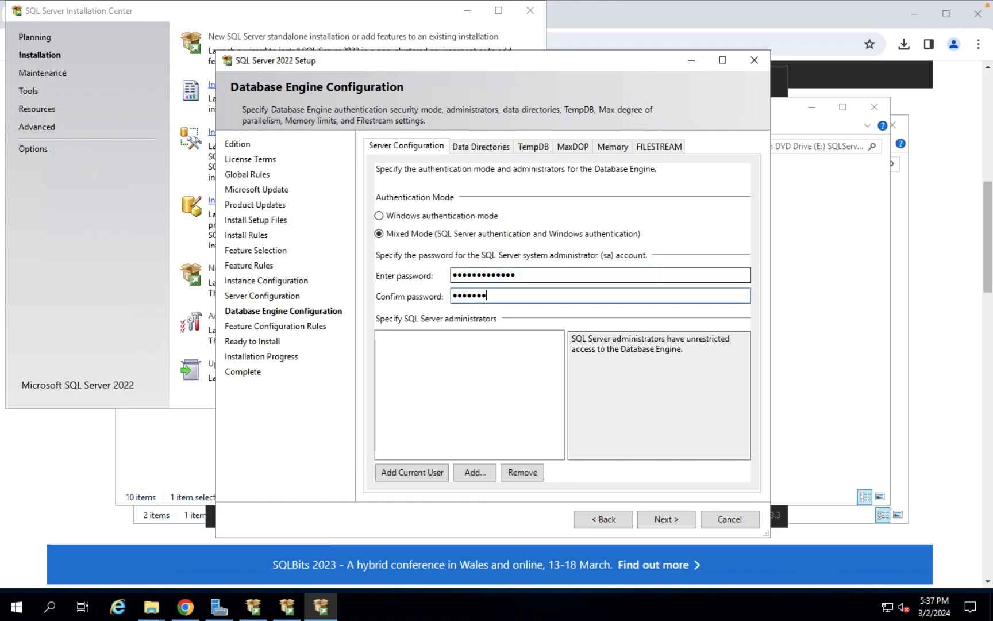
type("3")
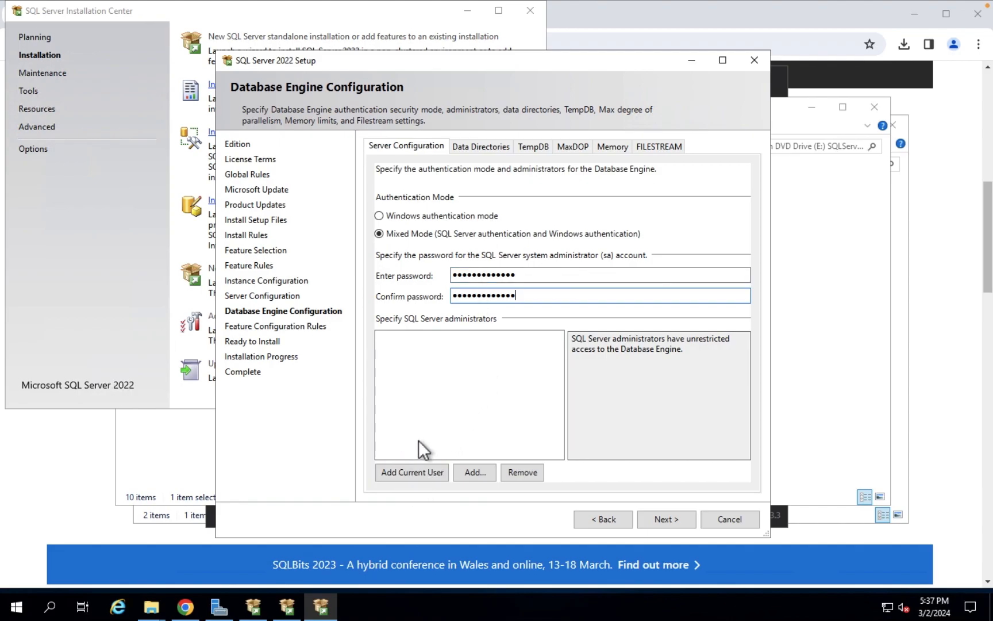
left_click(412, 473)
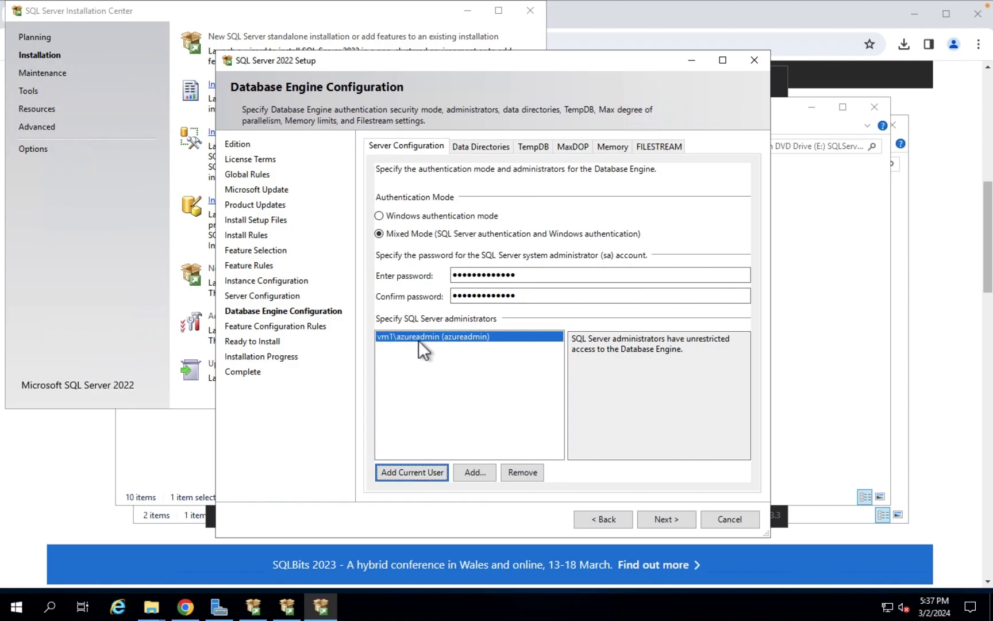
left_click(481, 151)
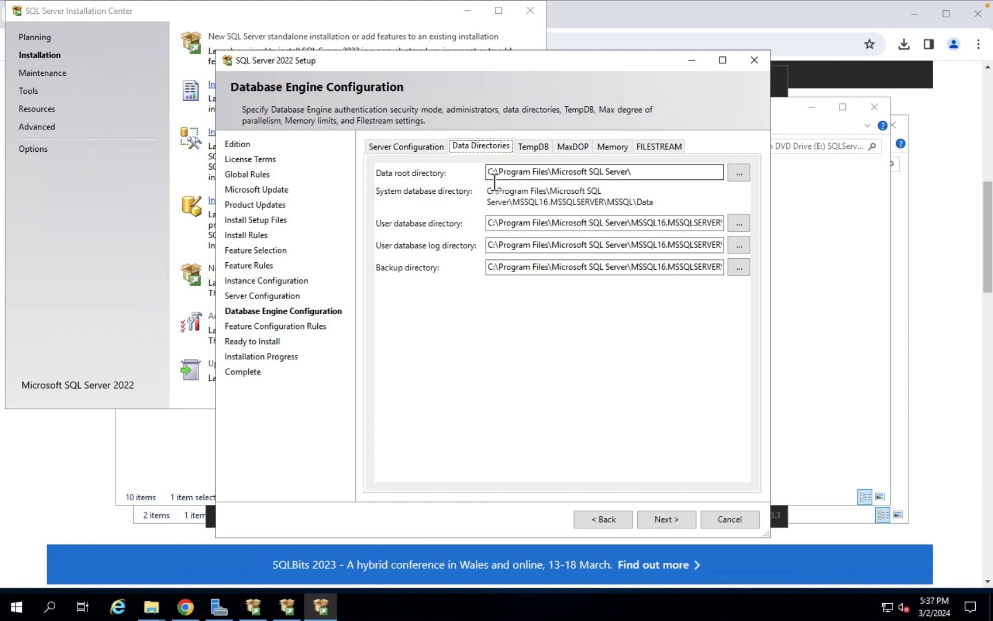
Review the Database Engine's Data Directories, TempDB, MaxDOP and Memory settings
left_click(152, 604)
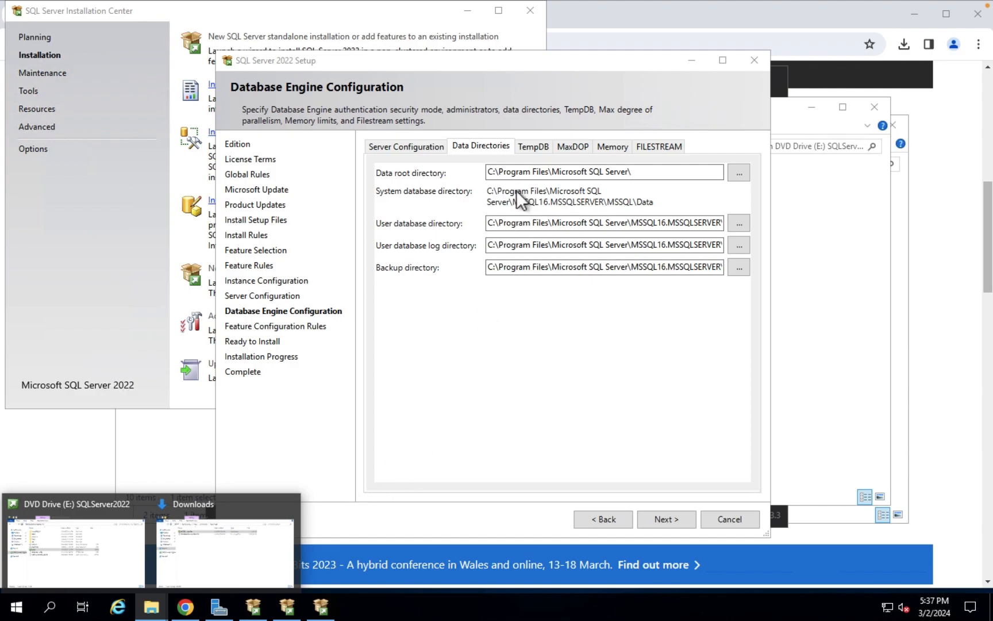
left_click(484, 148)
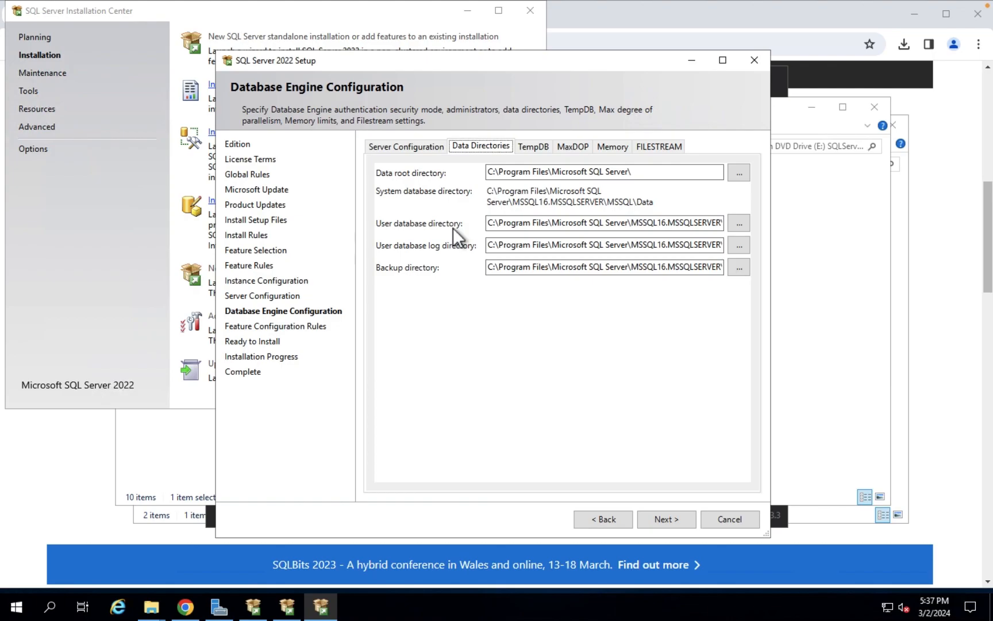
left_click(531, 147)
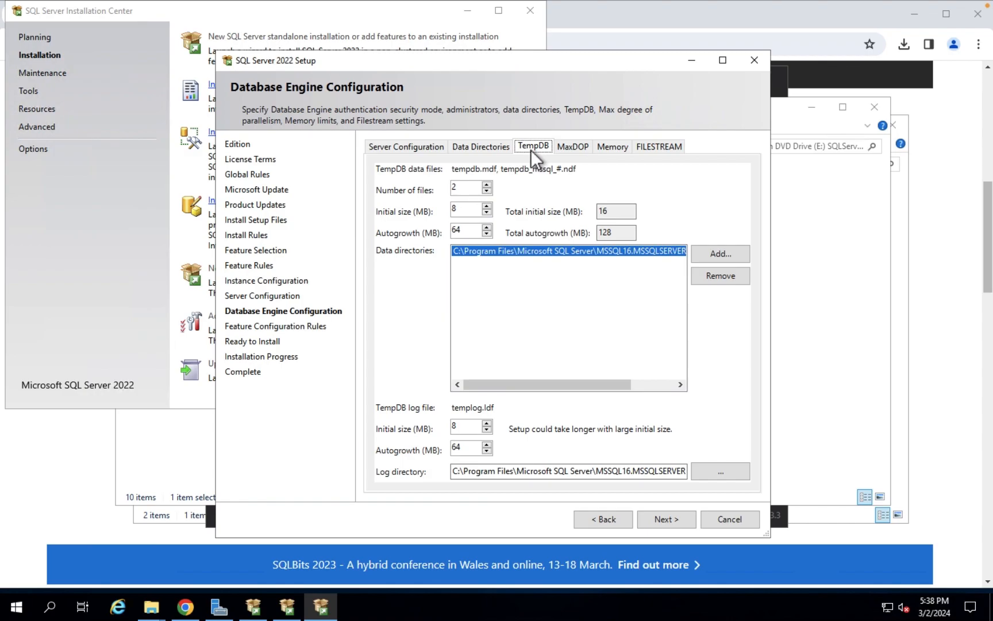
left_click(574, 148)
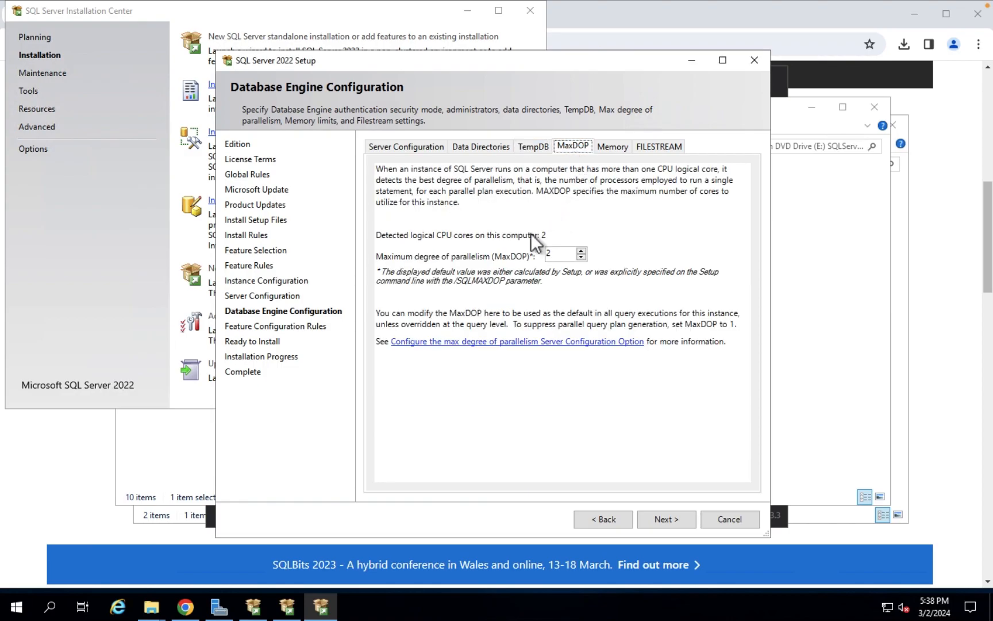
left_click(604, 150)
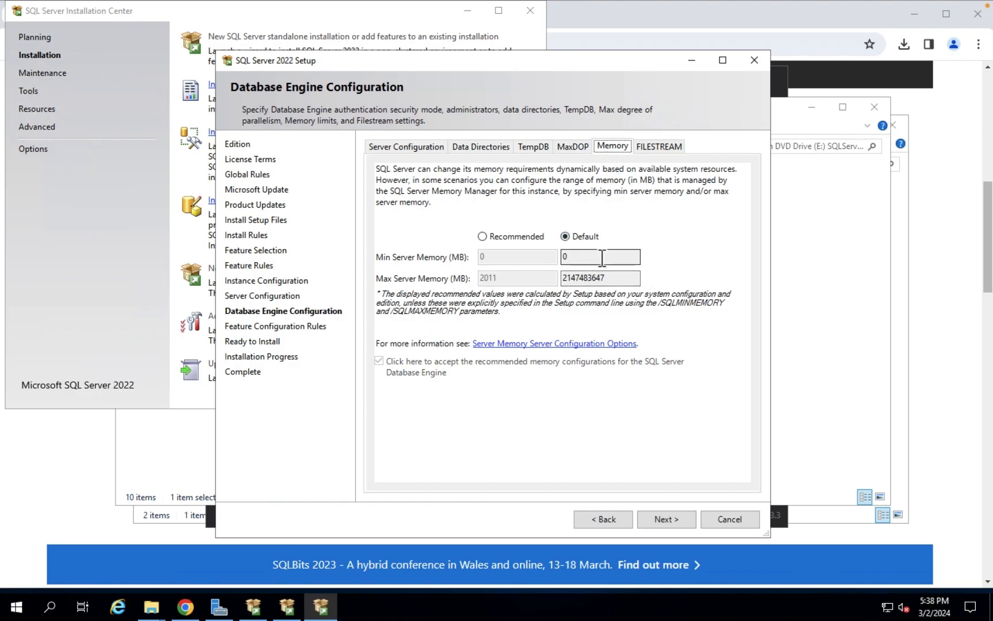
Recheck Server Configuration, TempDB and MaxDOP, ending on the Data Directories paths
left_click(413, 148)
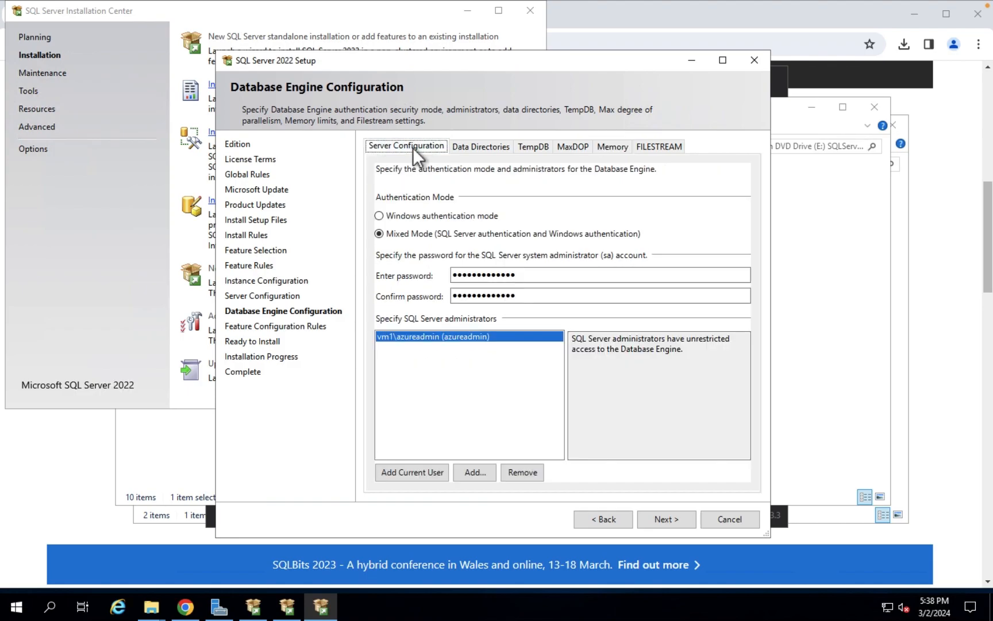
left_click(478, 150)
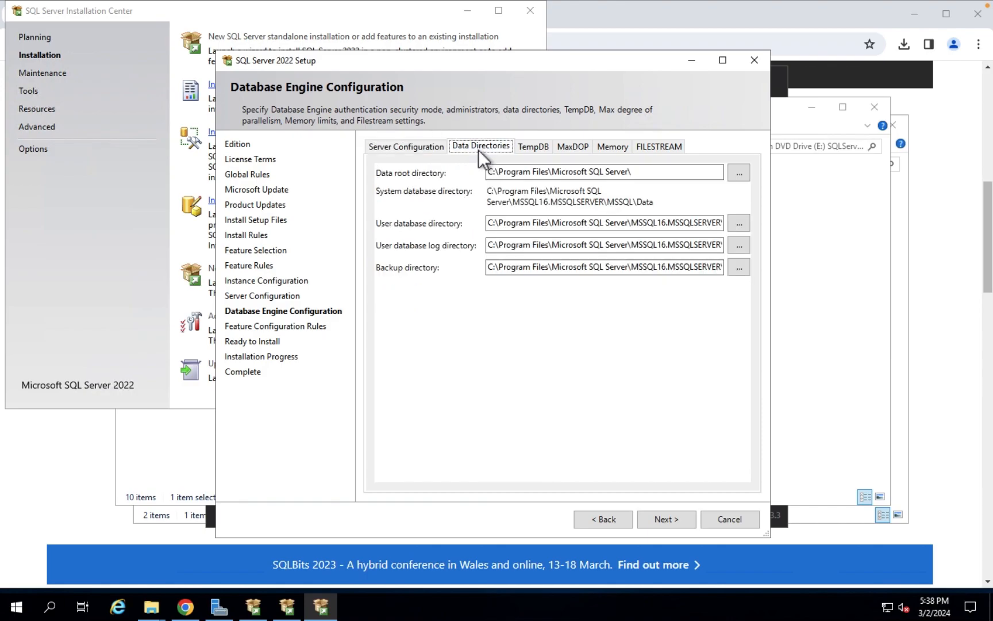
left_click(529, 150)
left_click(574, 150)
left_click(412, 149)
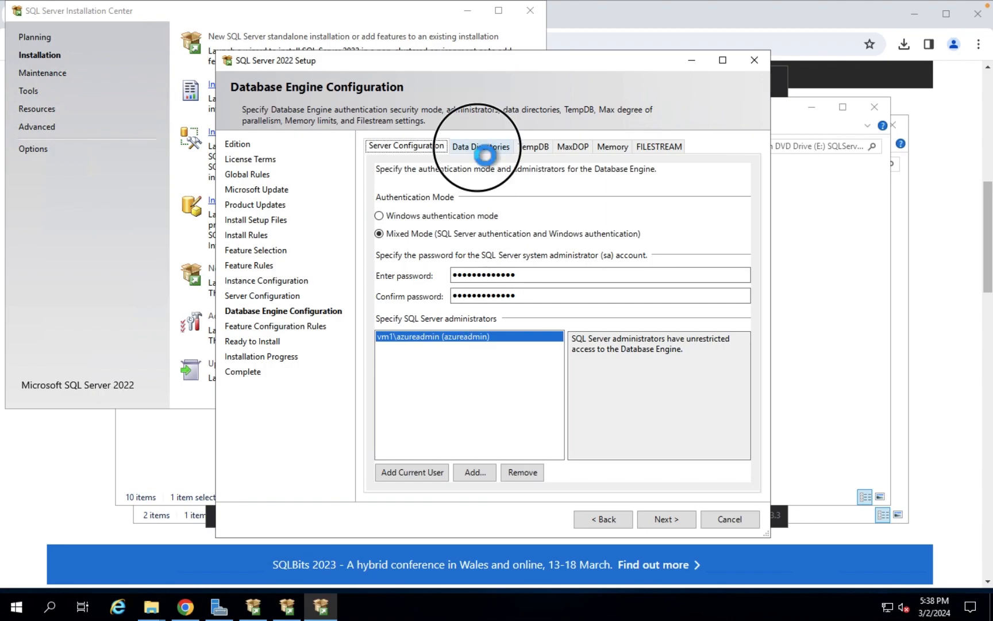
left_click(478, 149)
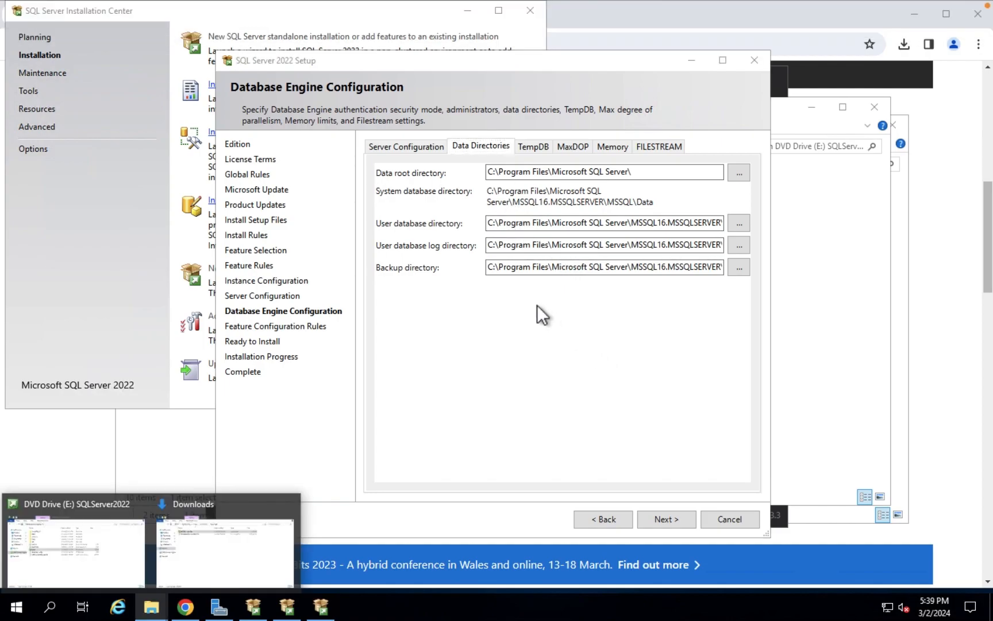
left_click(517, 67)
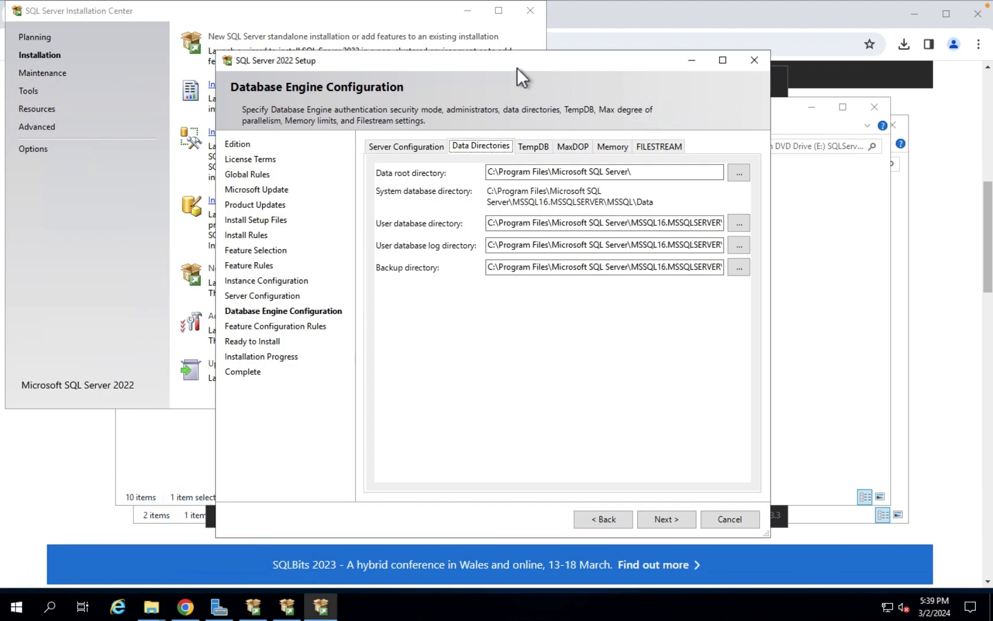
Change the data root drive from C: to D: and back to C:, keeping the default paths
left_click(487, 174)
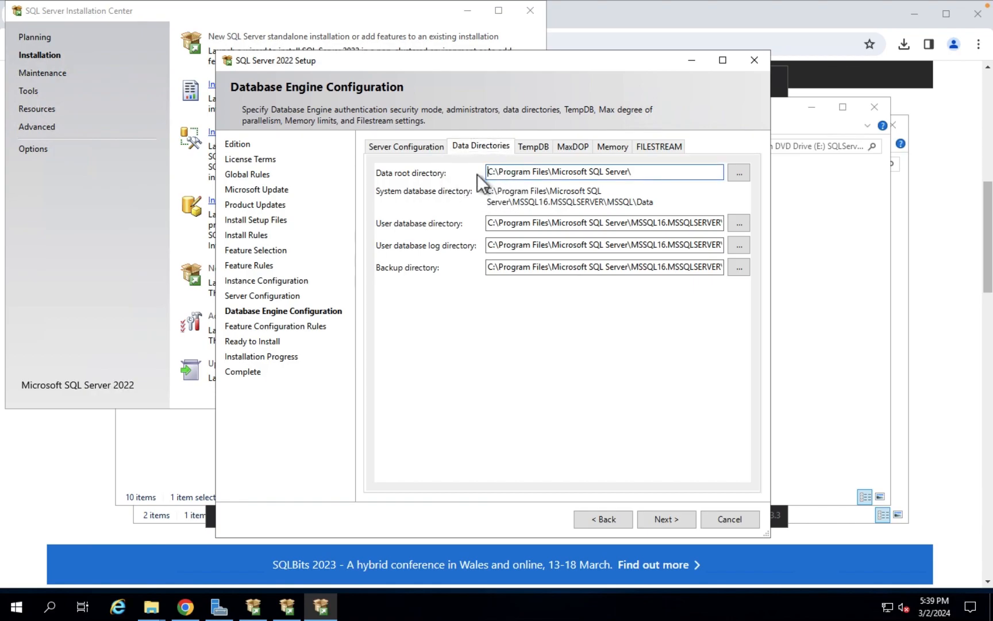
key("Delete")
type("D")
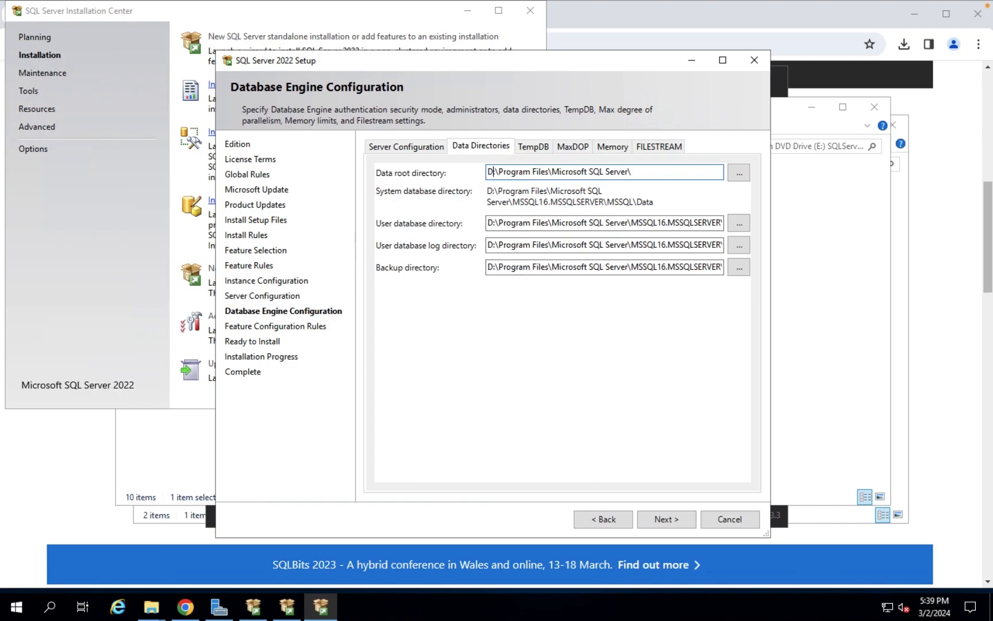
key("BackSpace")
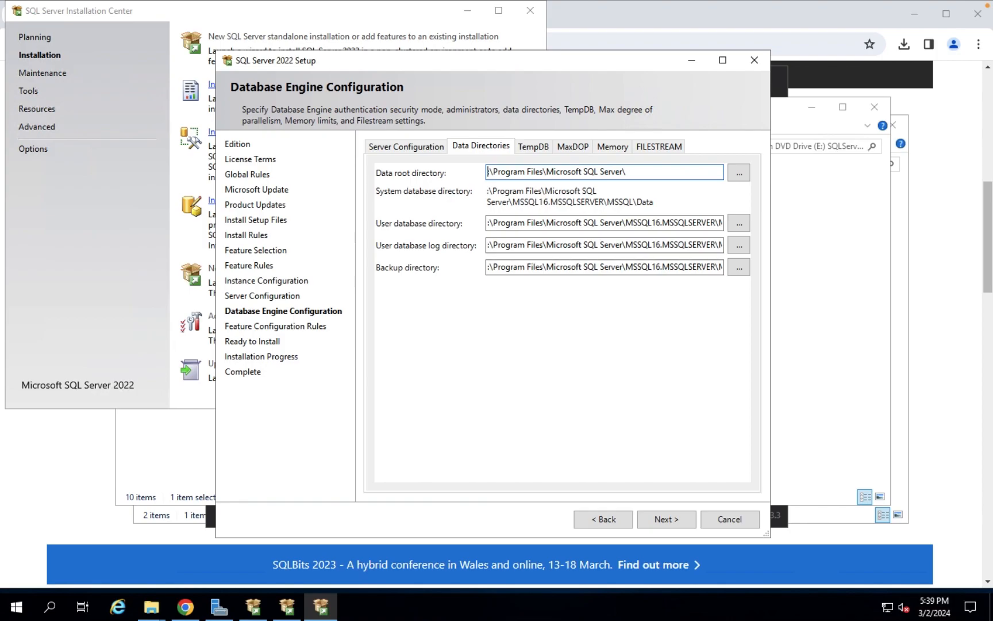
type("C")
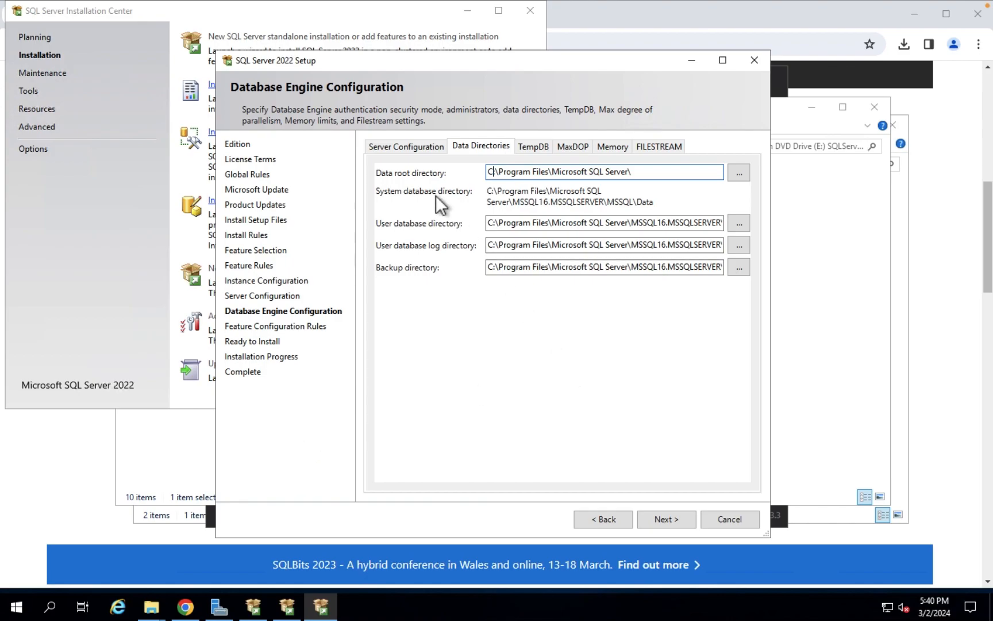
left_click(412, 151)
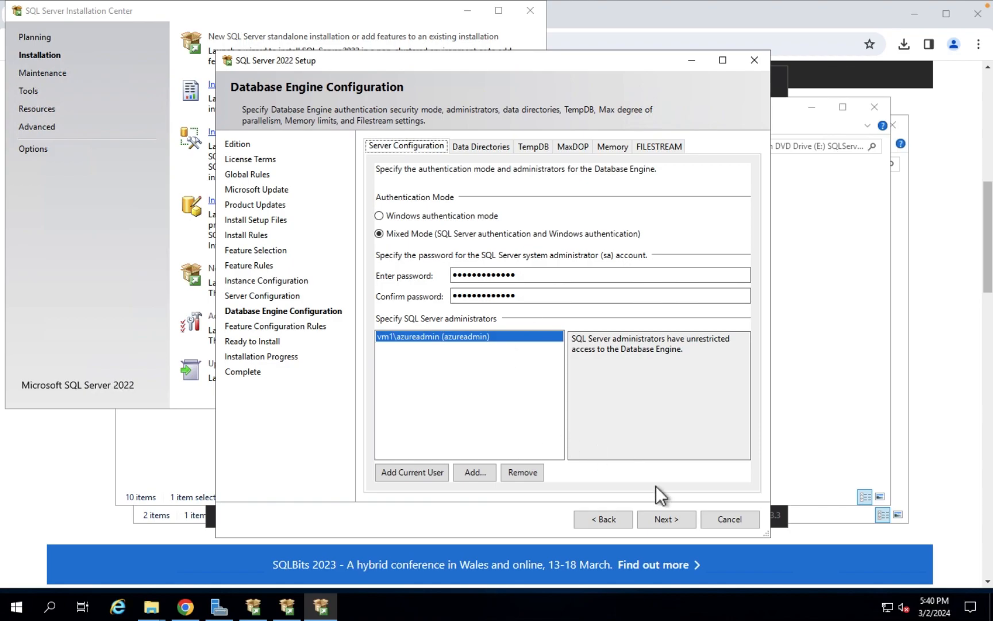
Review the Ready to Install summary and start installing SQL Server 2022 Developer
left_click(670, 525)
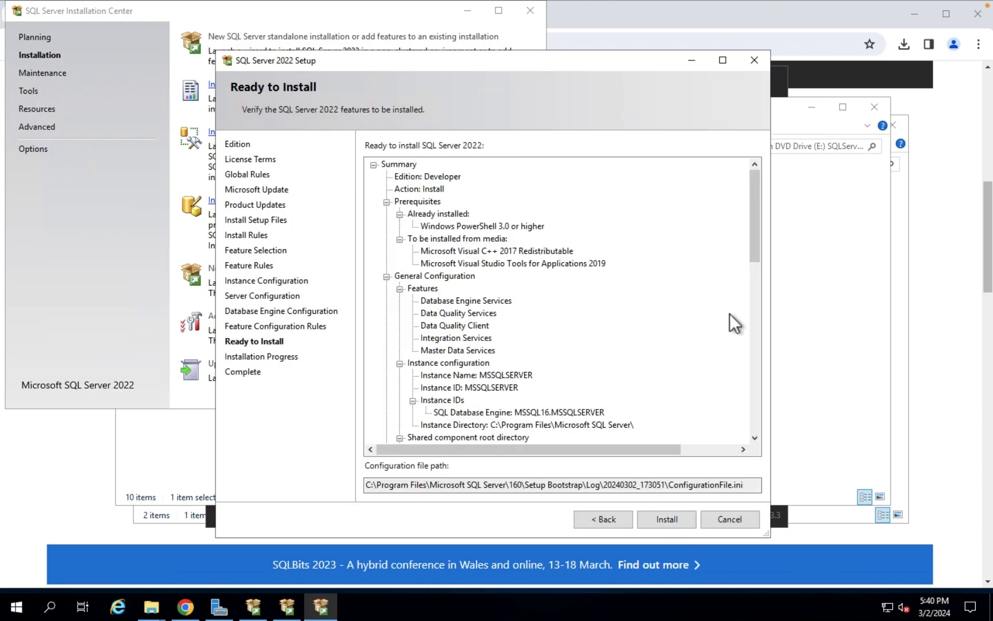
left_click_drag(757, 215, 750, 397)
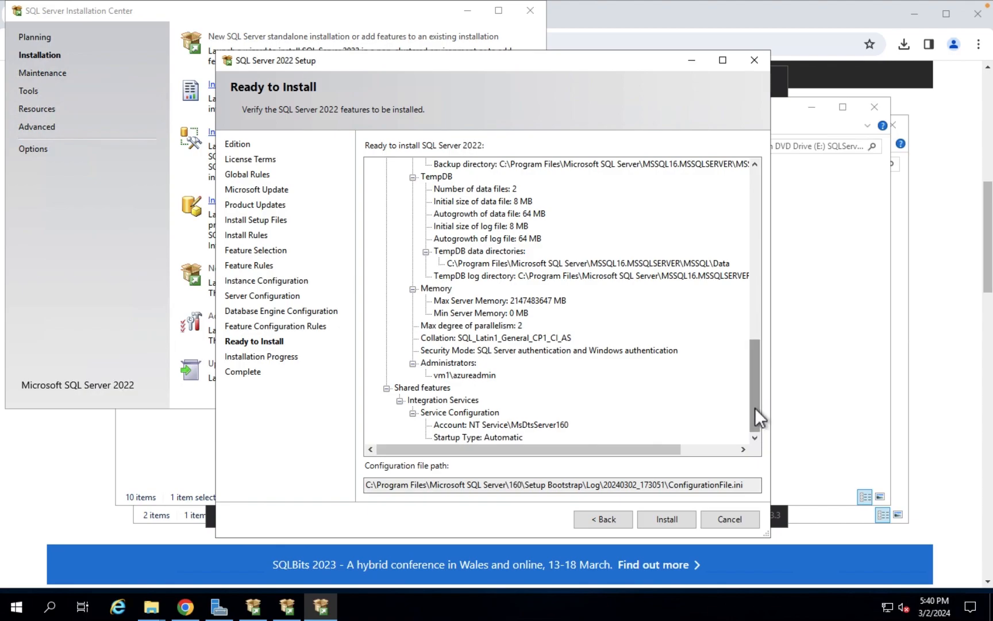
left_click(672, 524)
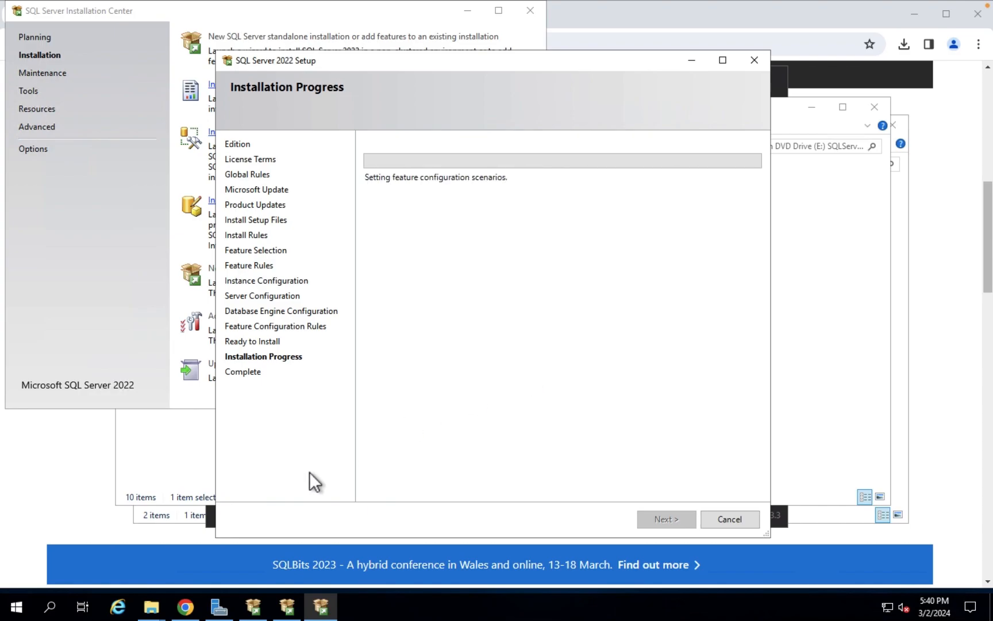
Open a new Chrome tab with 'ssms' as the search, then switch to the course slides
left_click(190, 613)
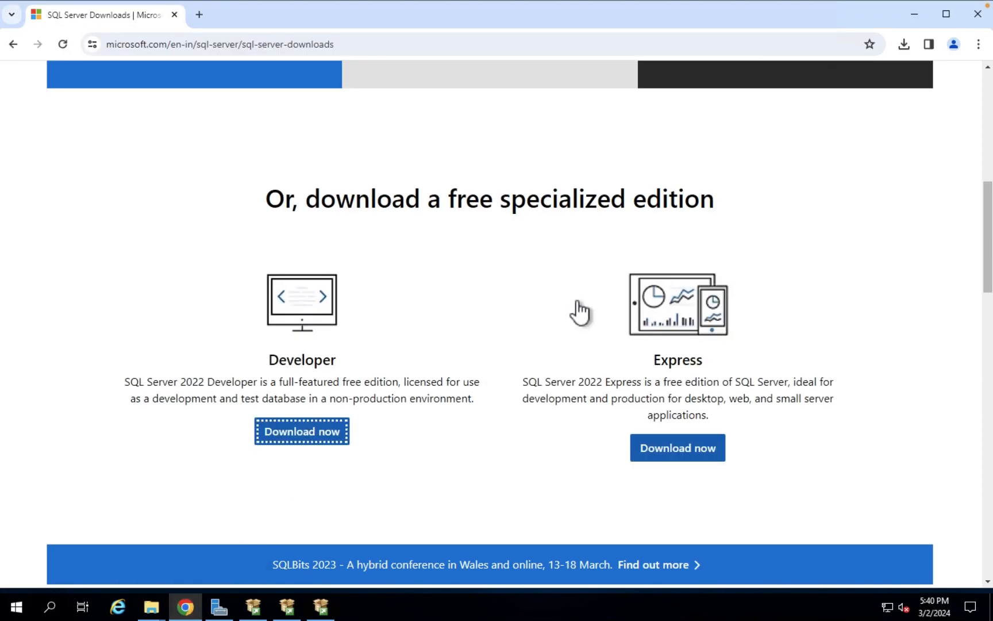
left_click(198, 16)
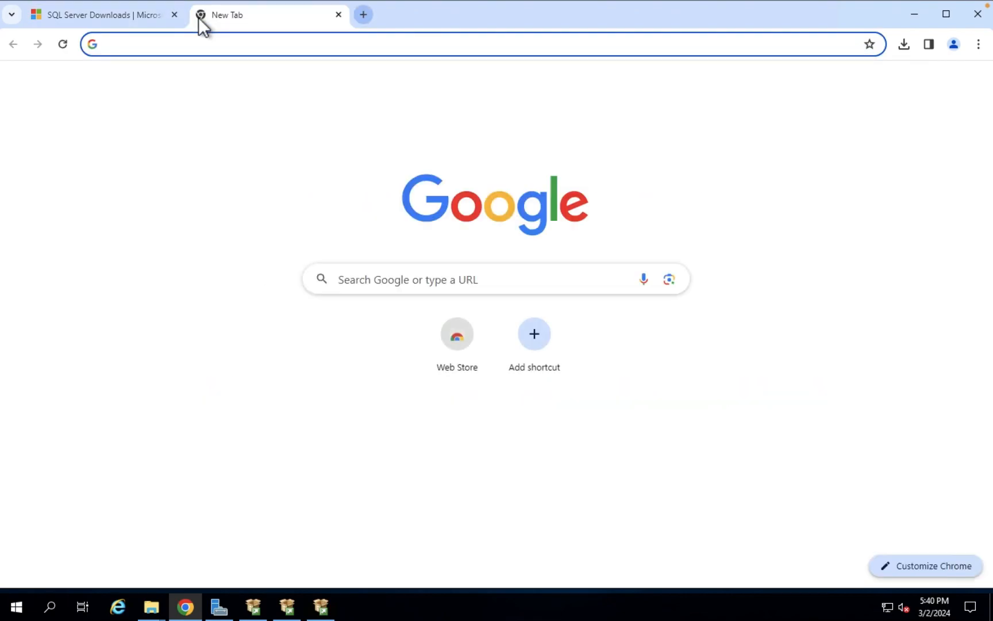
type("ssms")
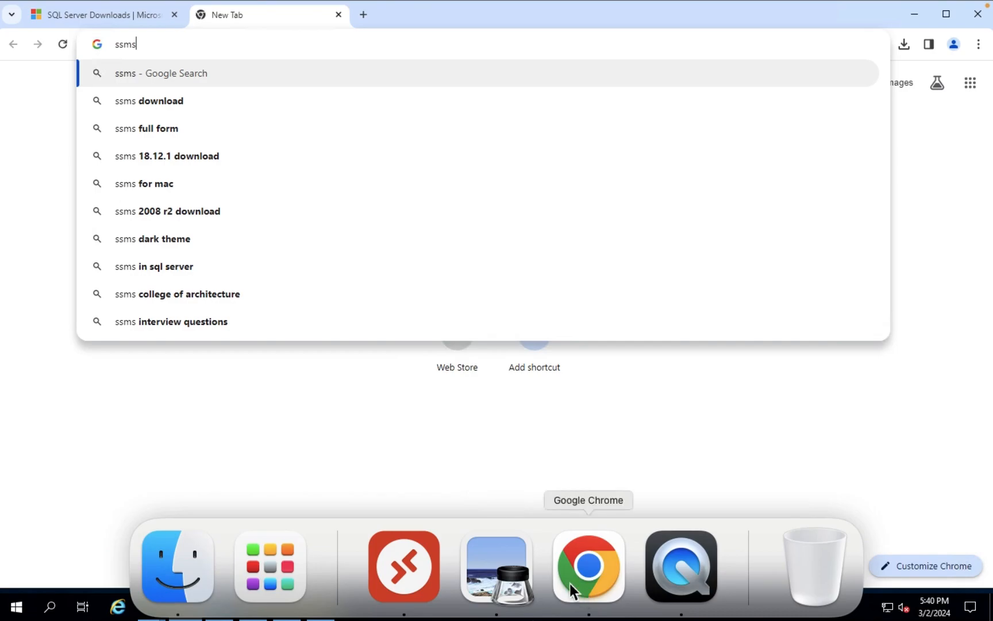
left_click(524, 577)
scroll(303, 336, "down", 1)
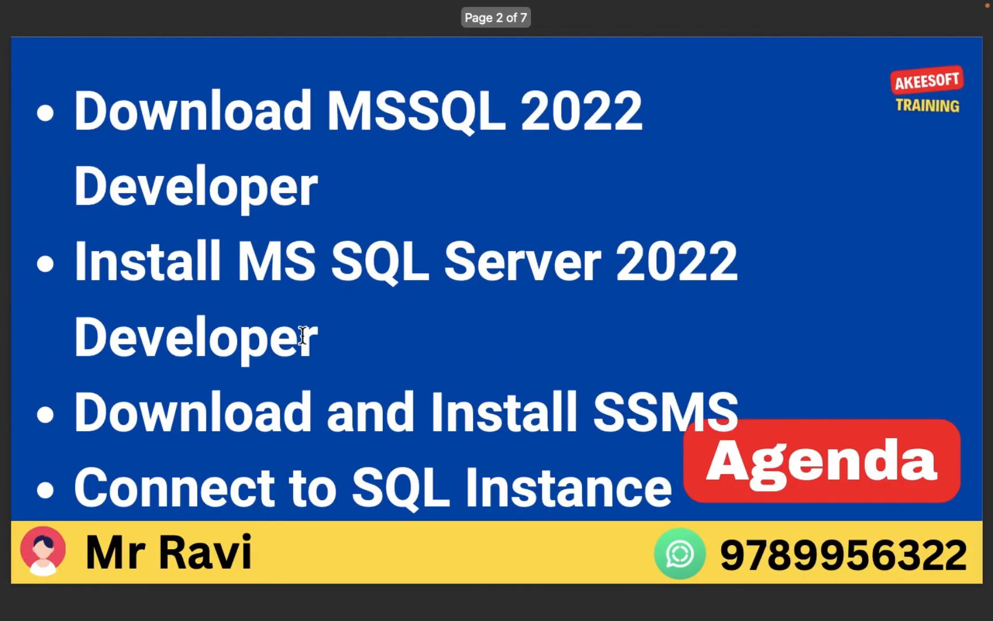
Advance the slides to page 5, 'Download and Install SSMS', then return to the remote session
scroll(303, 336, "down", 1)
scroll(303, 335, "up", 1)
scroll(303, 336, "down", 1)
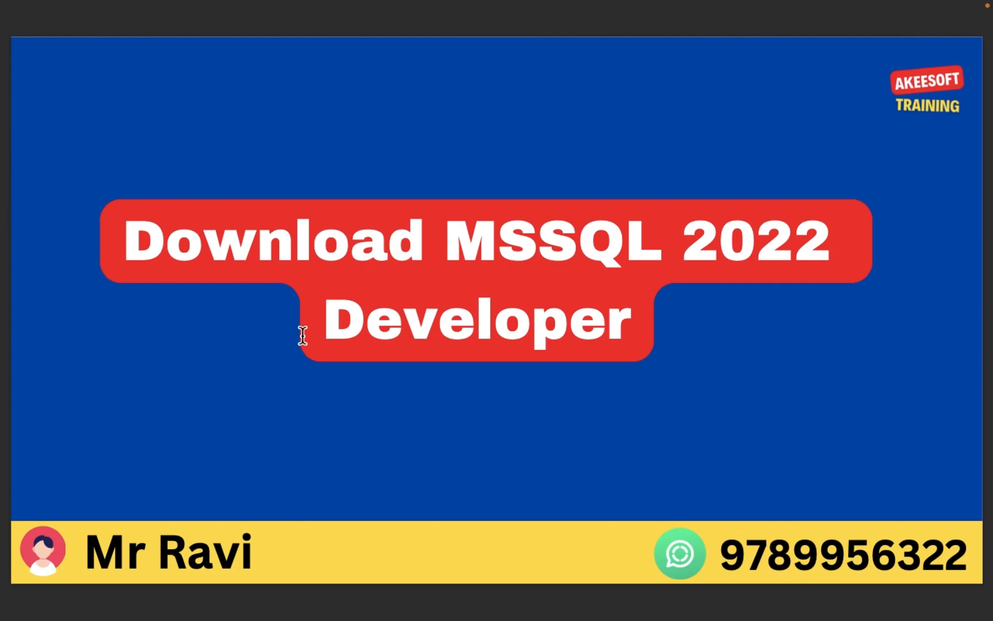
scroll(303, 336, "down", 1)
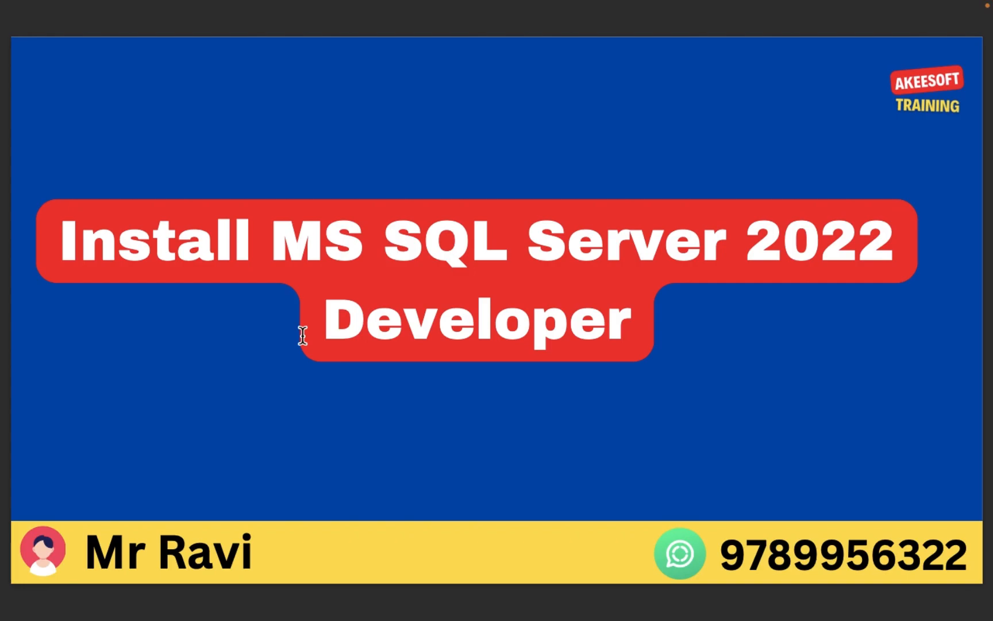
scroll(303, 336, "down", 1)
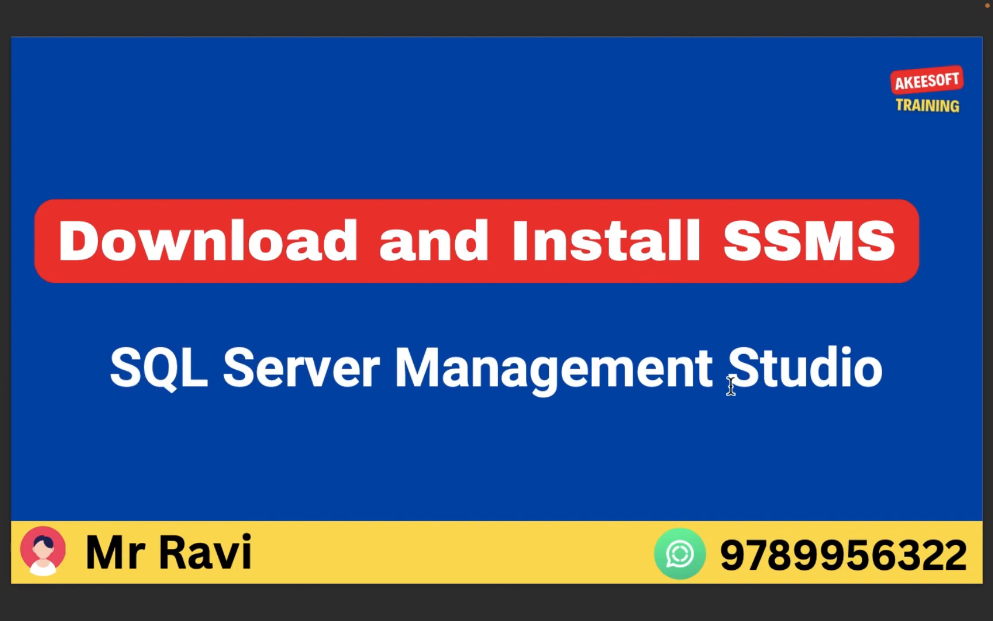
mouse_move(681, 609)
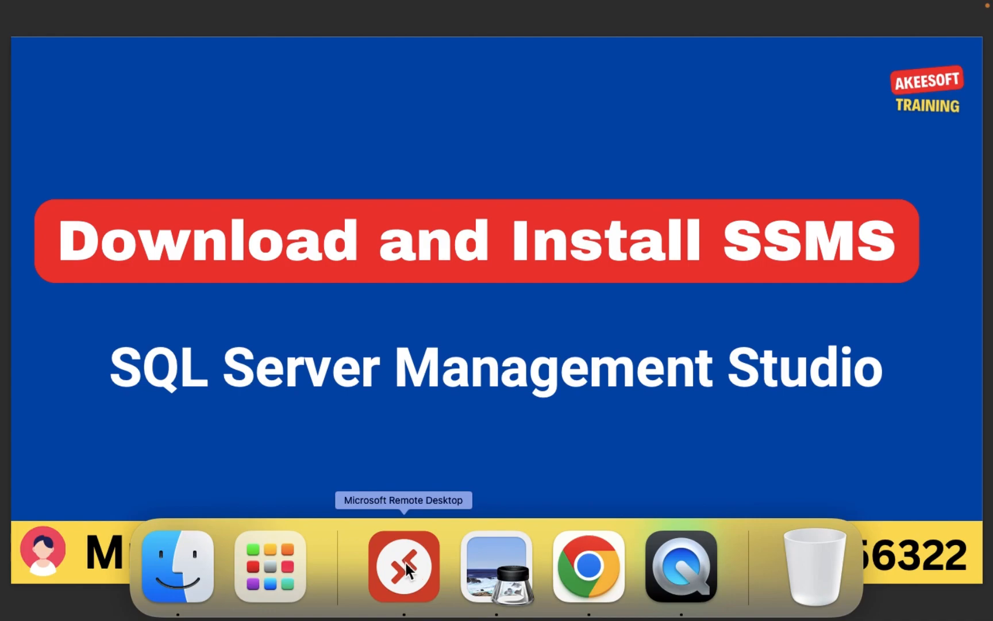
left_click(404, 567)
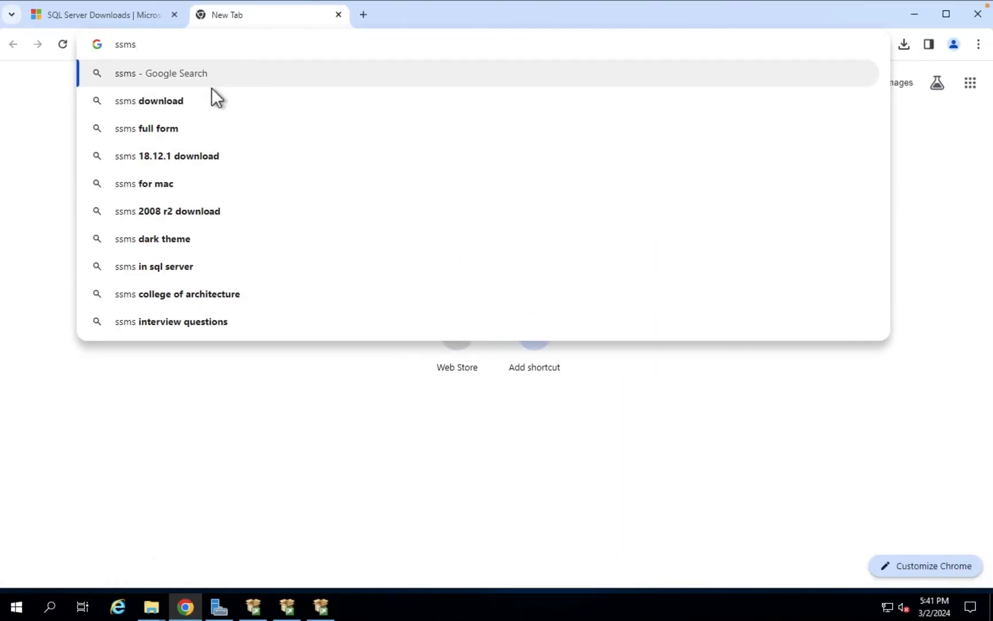
Search 'ssms download' and download SSMS 19.3 from Microsoft Learn's Download SSMS page
left_click(163, 101)
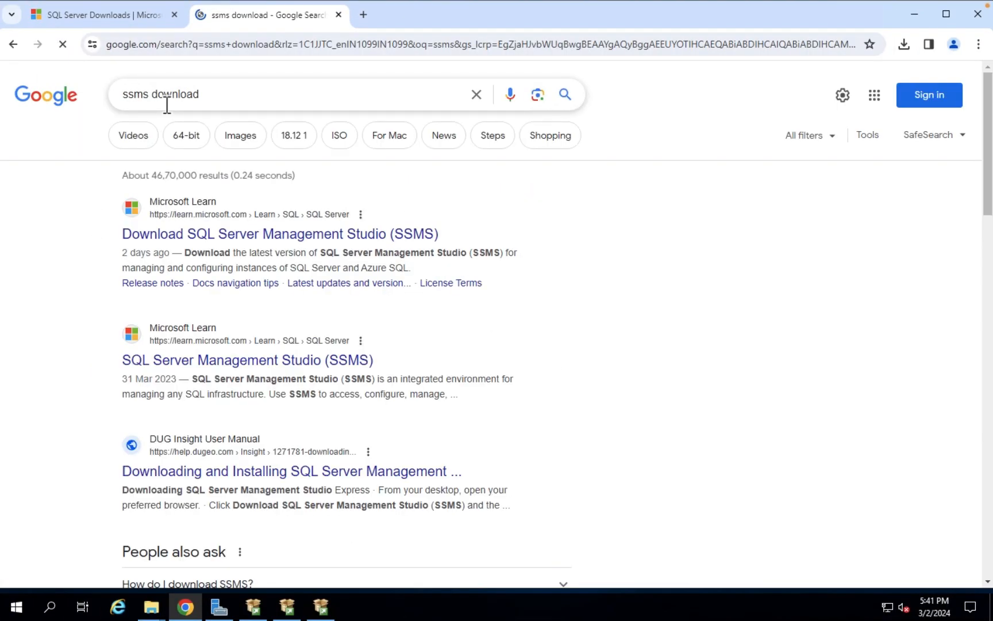
left_click(253, 235)
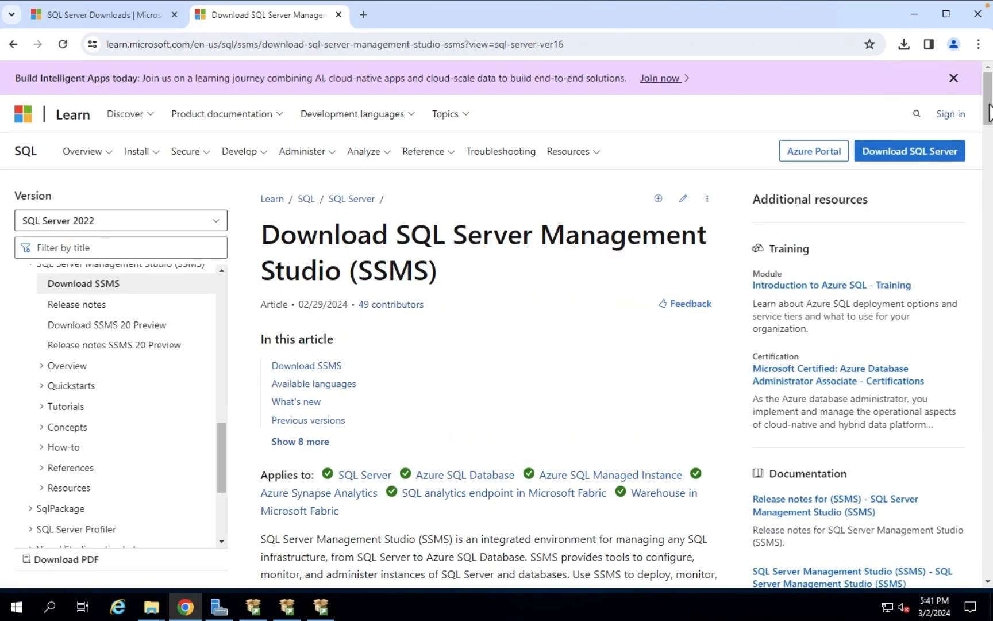
left_click_drag(989, 105, 989, 144)
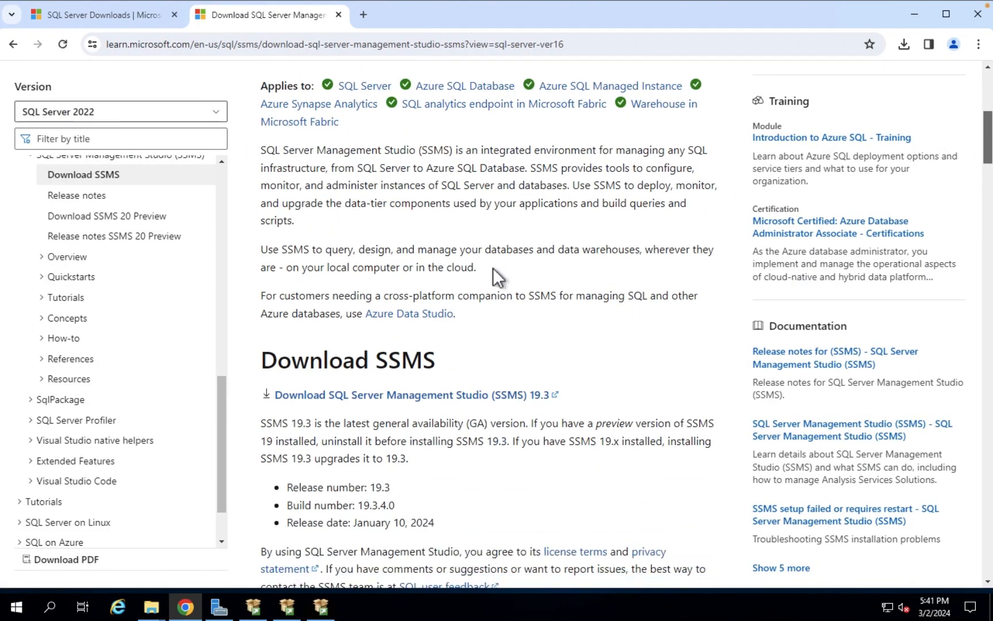
left_click(548, 398)
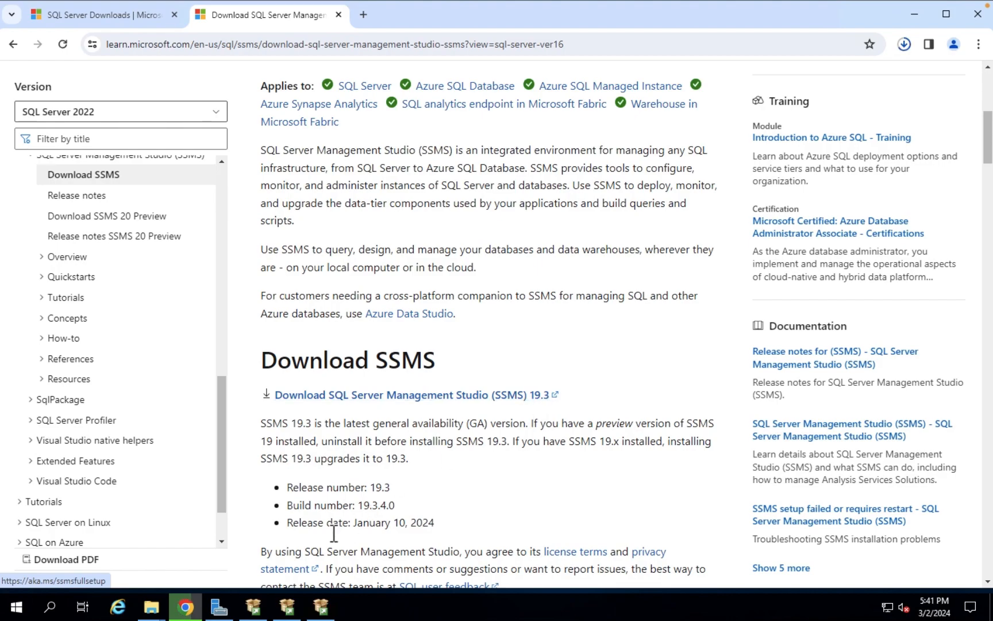
left_click(321, 606)
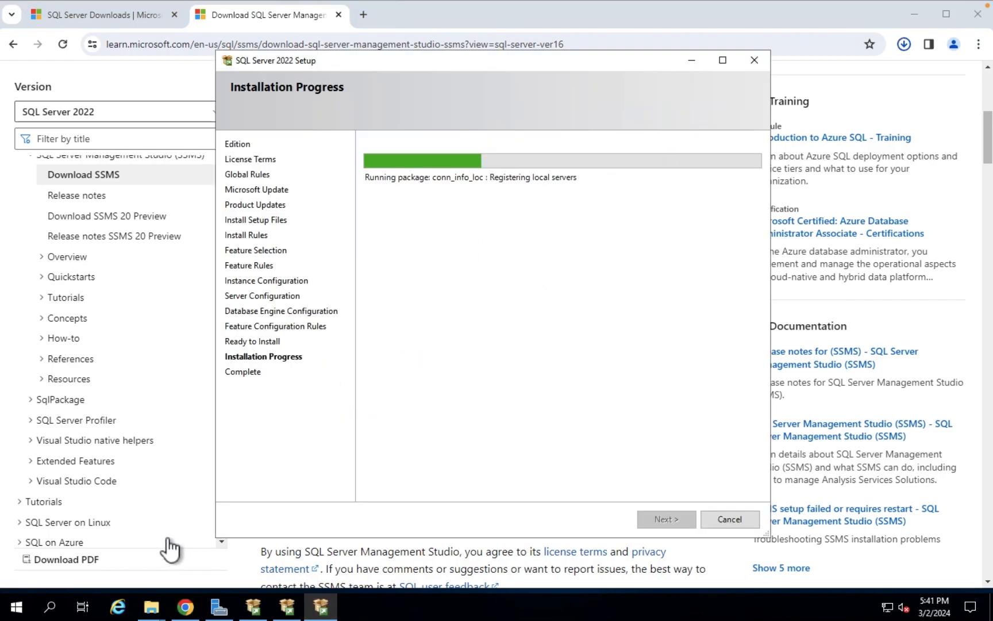
left_click(56, 608)
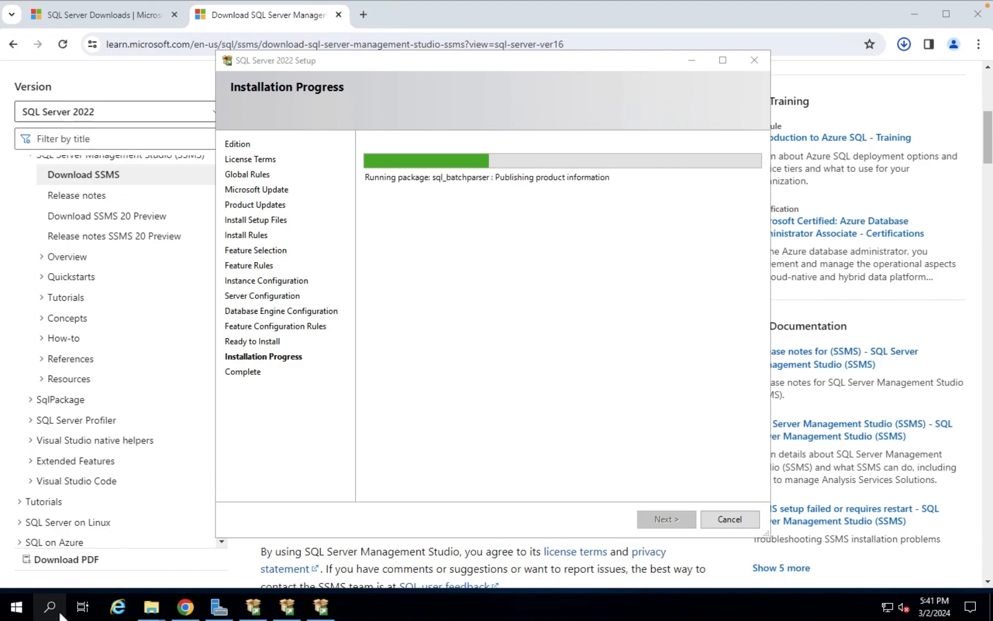
type("se")
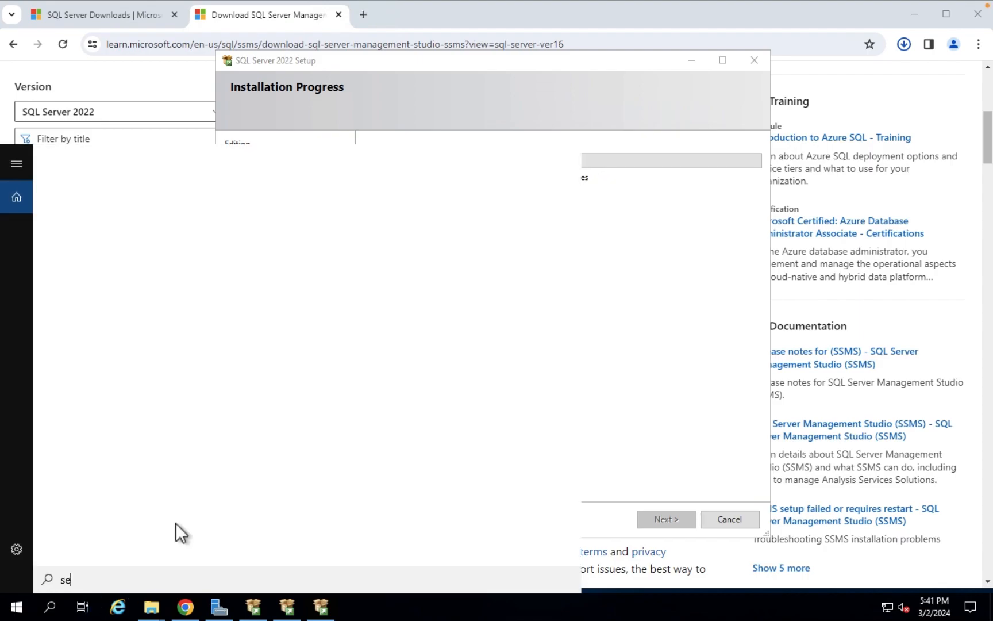
type("r")
left_click(142, 238)
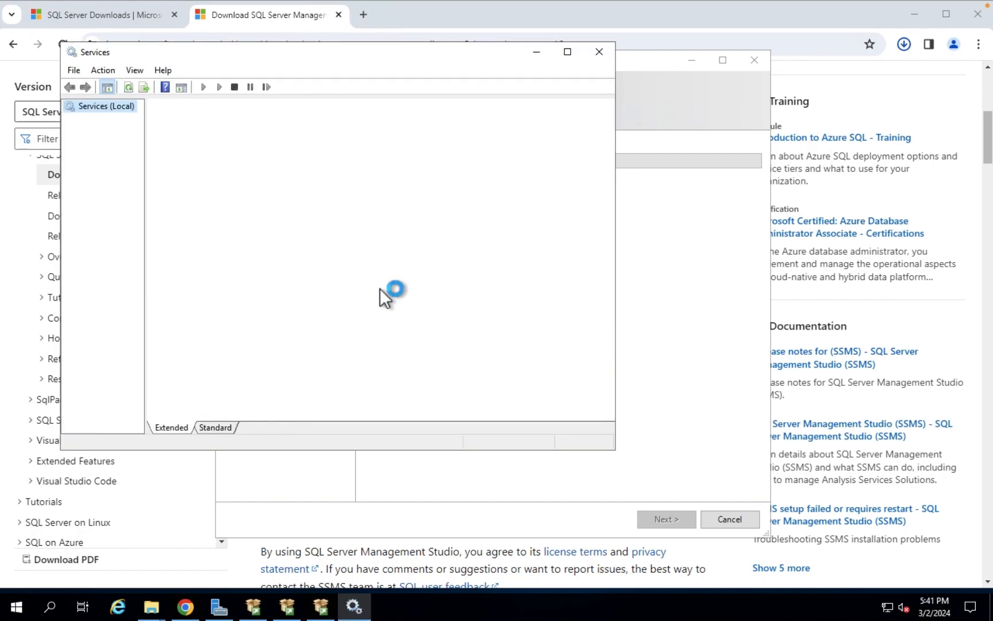
left_click(380, 362)
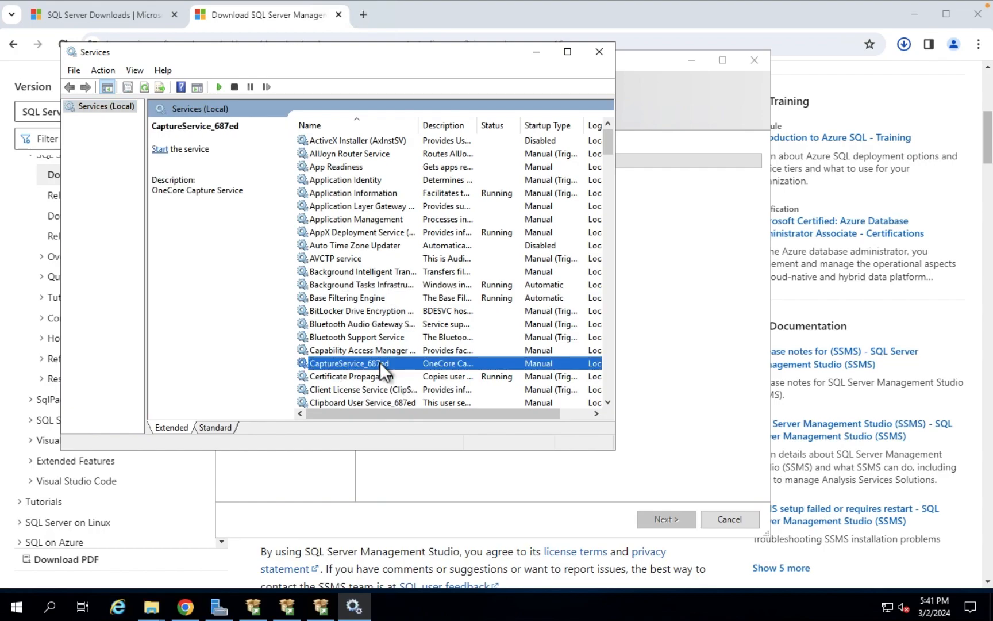
key("m")
left_click_drag(420, 126, 521, 134)
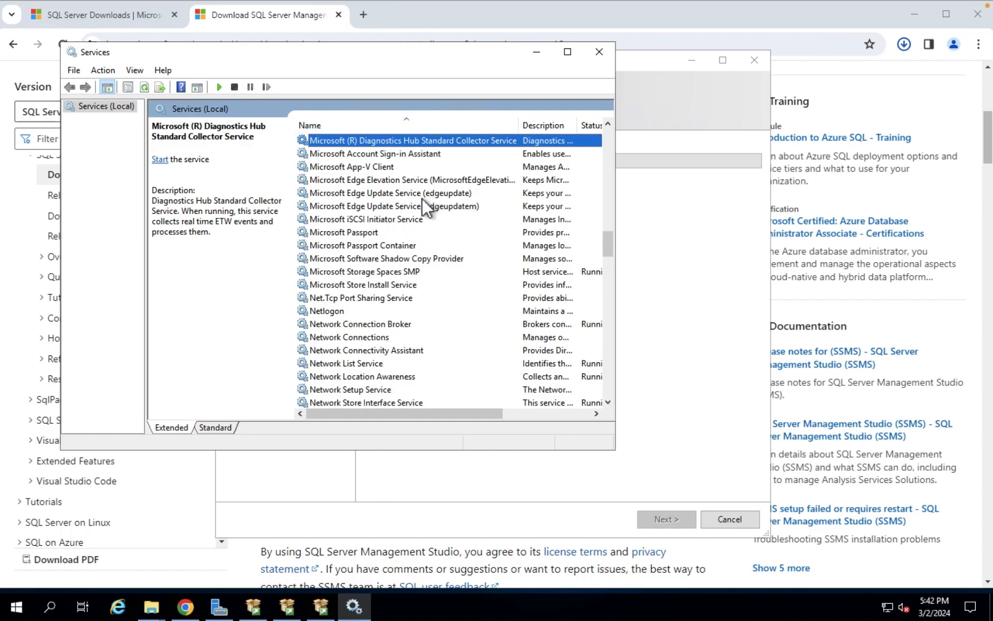
left_click(387, 272)
key("s")
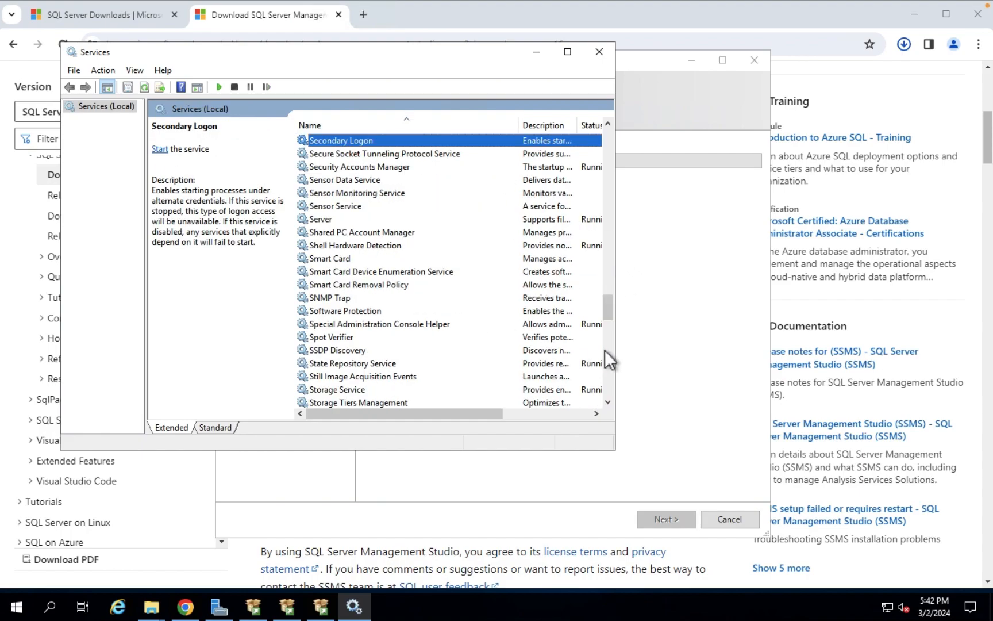
left_click_drag(608, 308, 603, 287)
left_click(440, 260)
key("m")
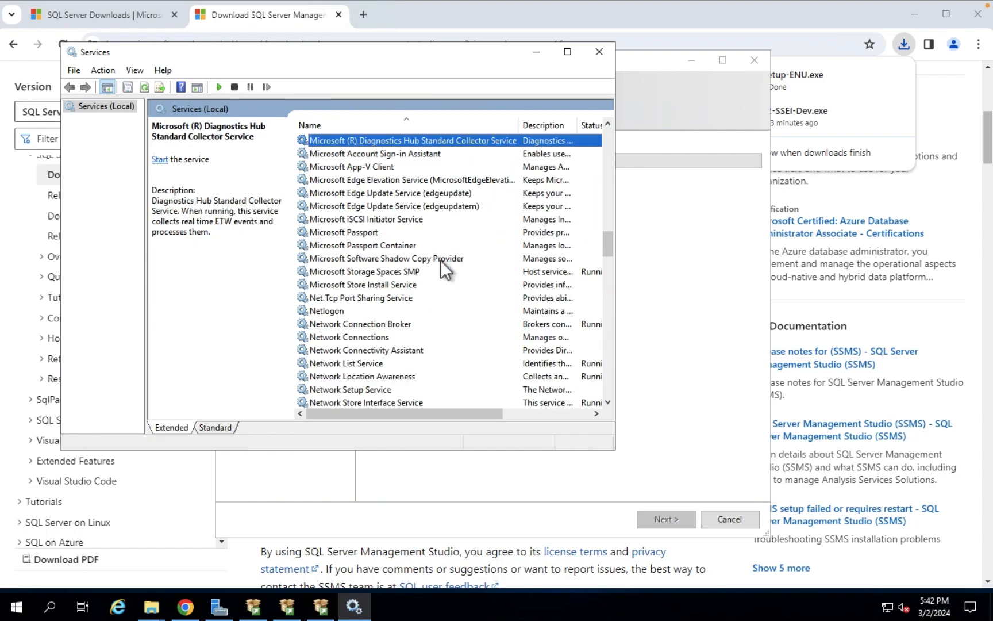
left_click(536, 54)
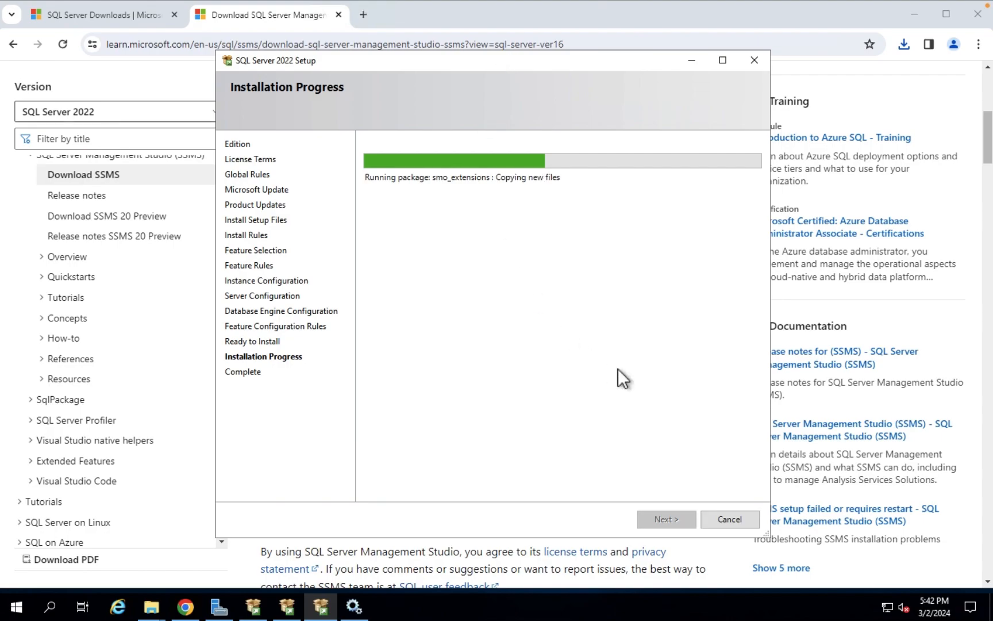
Check the setup progress, then open the Downloads folder holding SSMS-Setup-ENU.exe
left_click(899, 80)
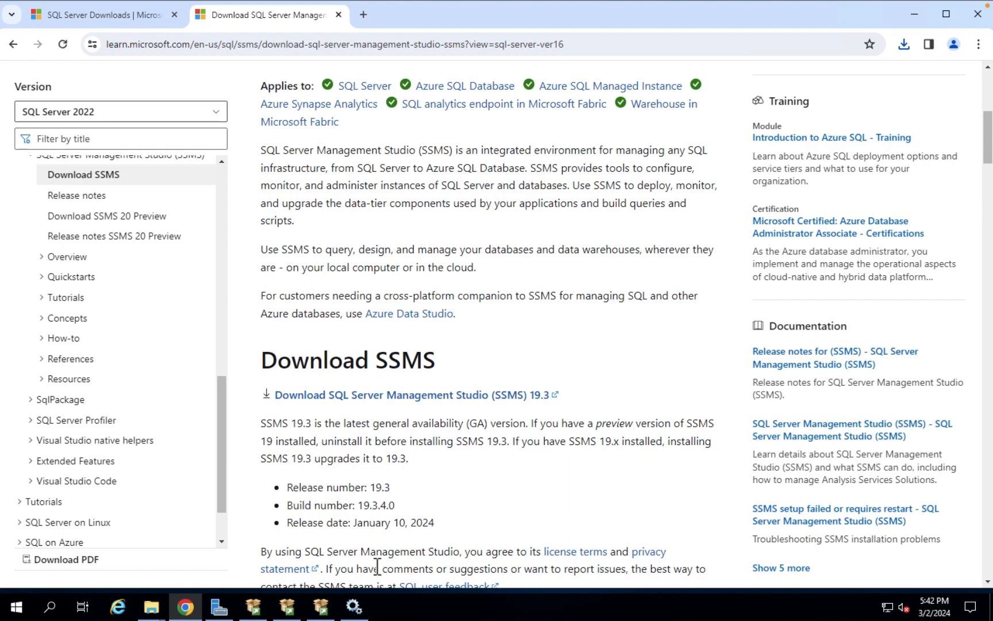
left_click(326, 612)
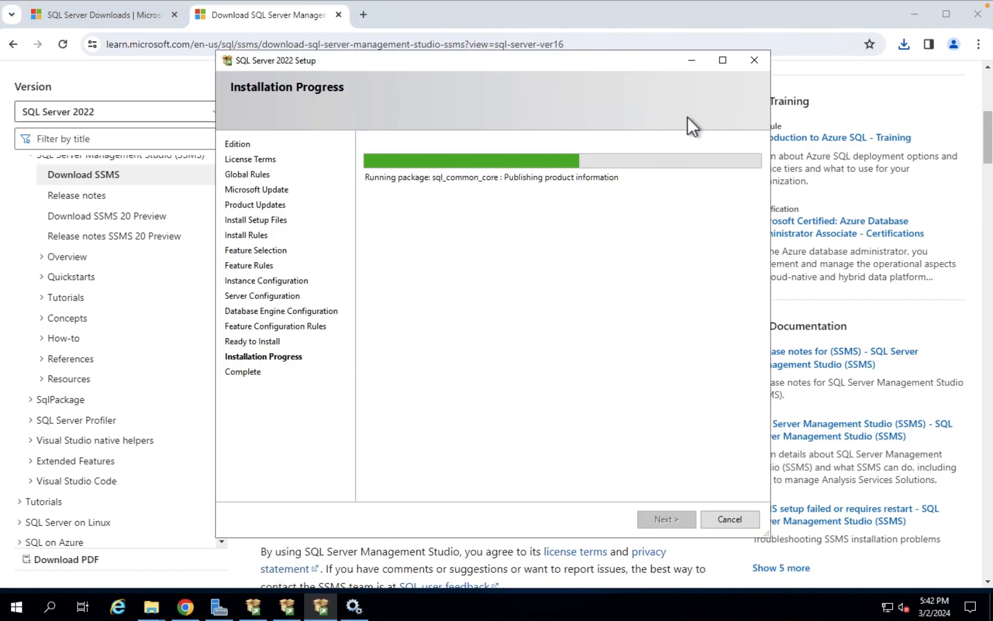
left_click(694, 61)
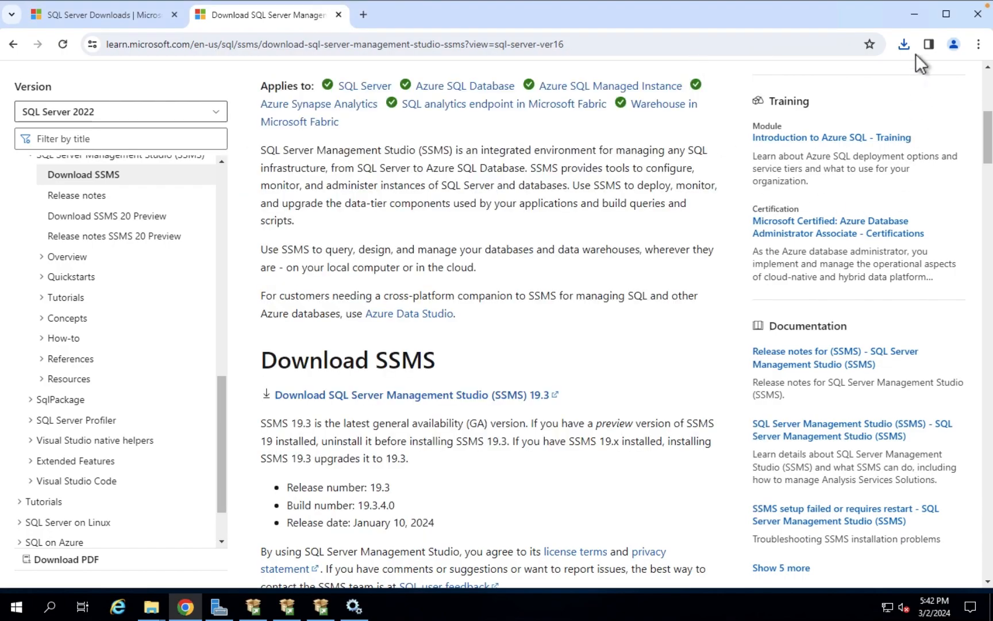
left_click(904, 43)
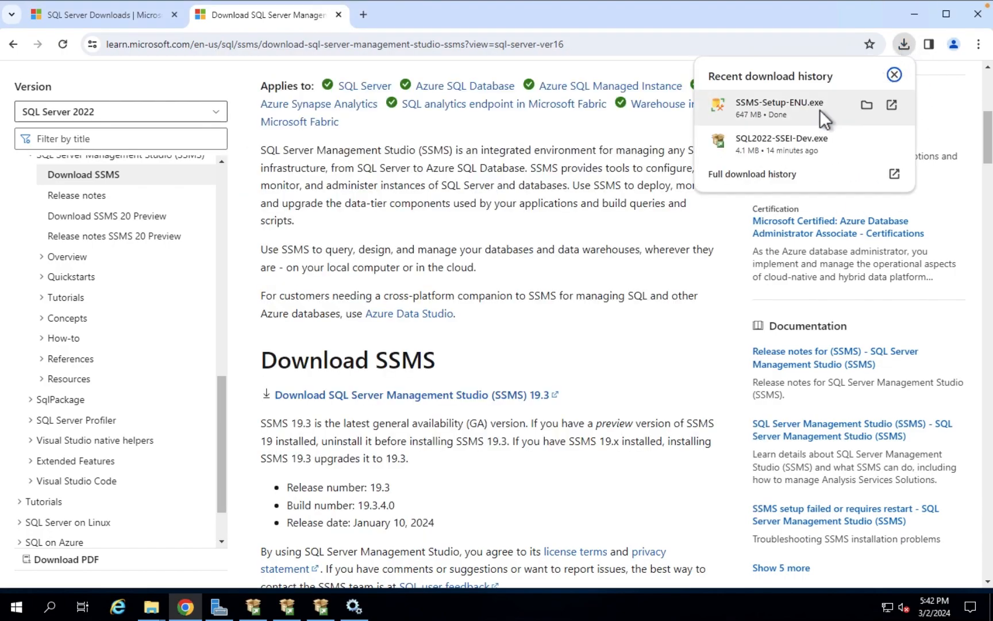
left_click(866, 105)
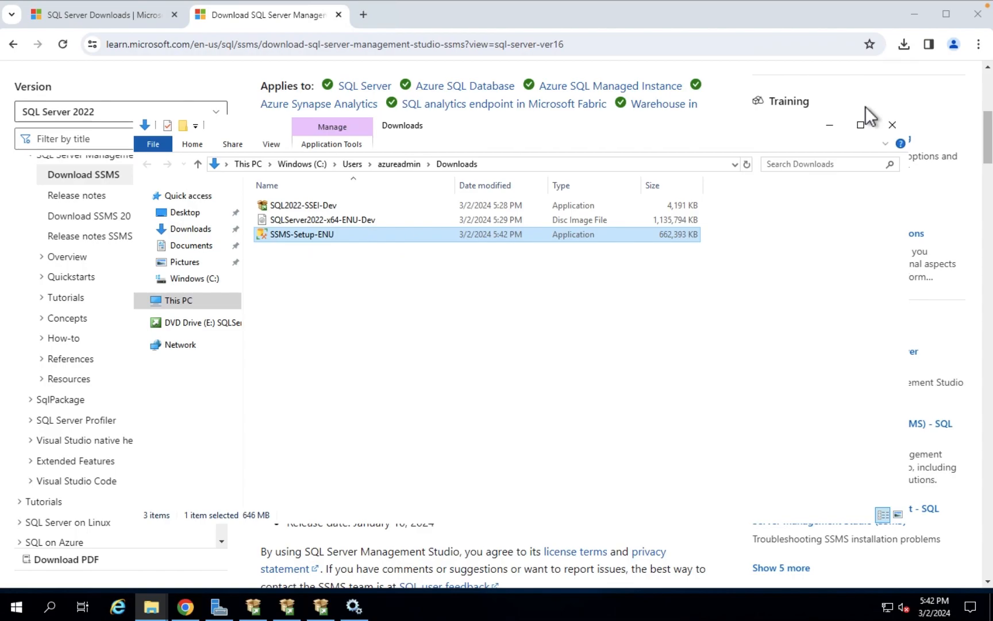
Run SSMS-Setup-ENU from the Downloads folder to install SSMS 19.3
double_click(311, 237)
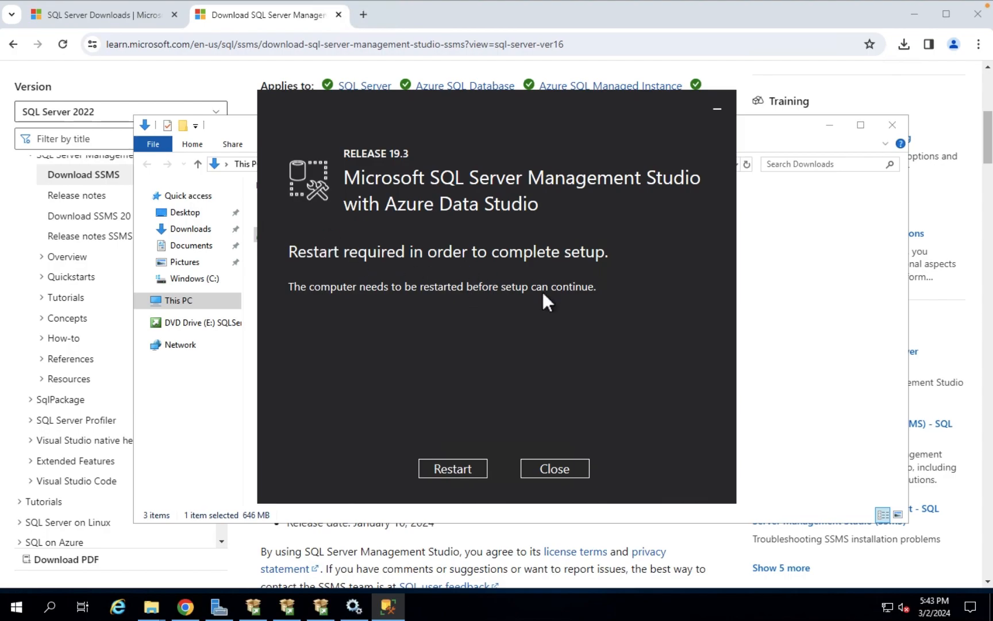
Bring the SQL Server 2022 Setup progress window back in front of the SSMS restart prompt
left_click(321, 606)
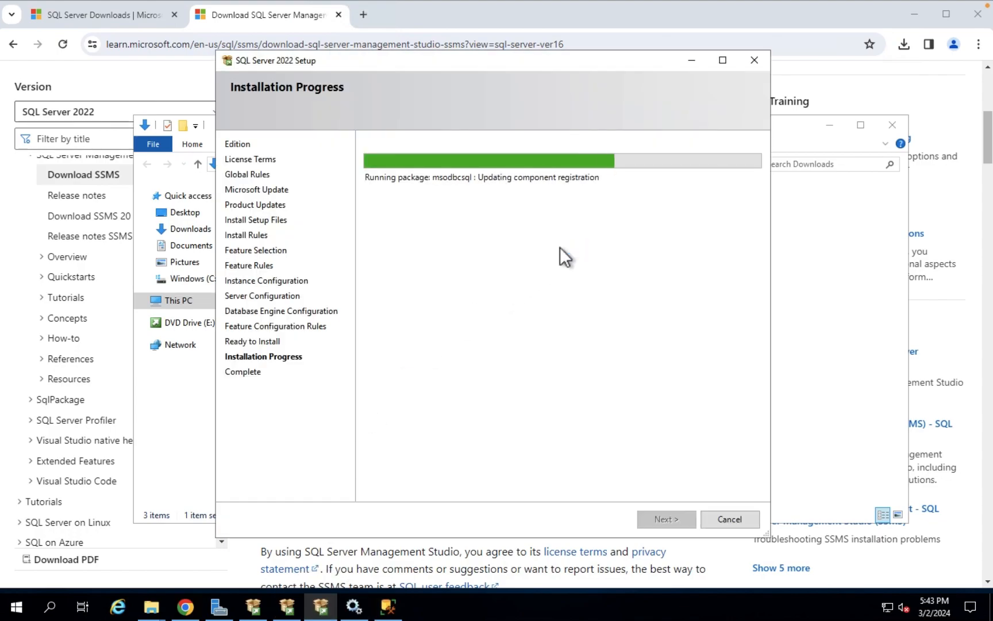
left_click(389, 608)
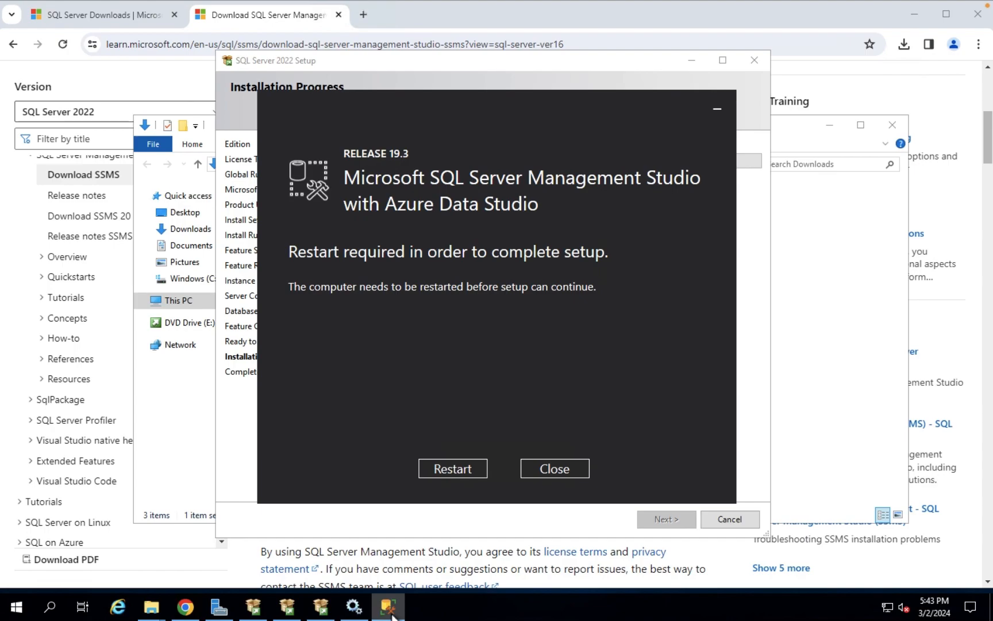
mouse_move(328, 614)
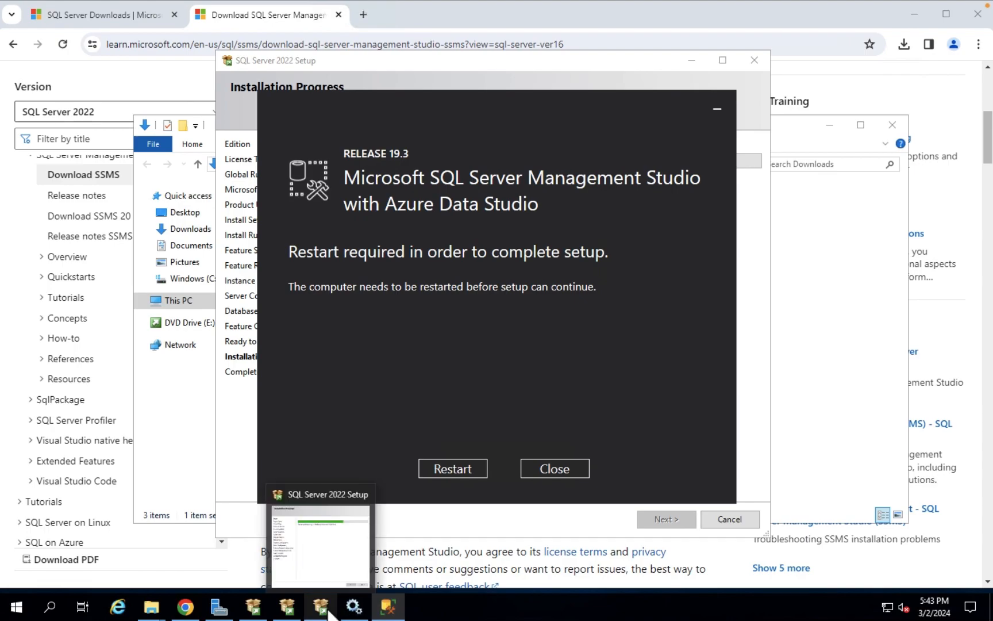
left_click(329, 614)
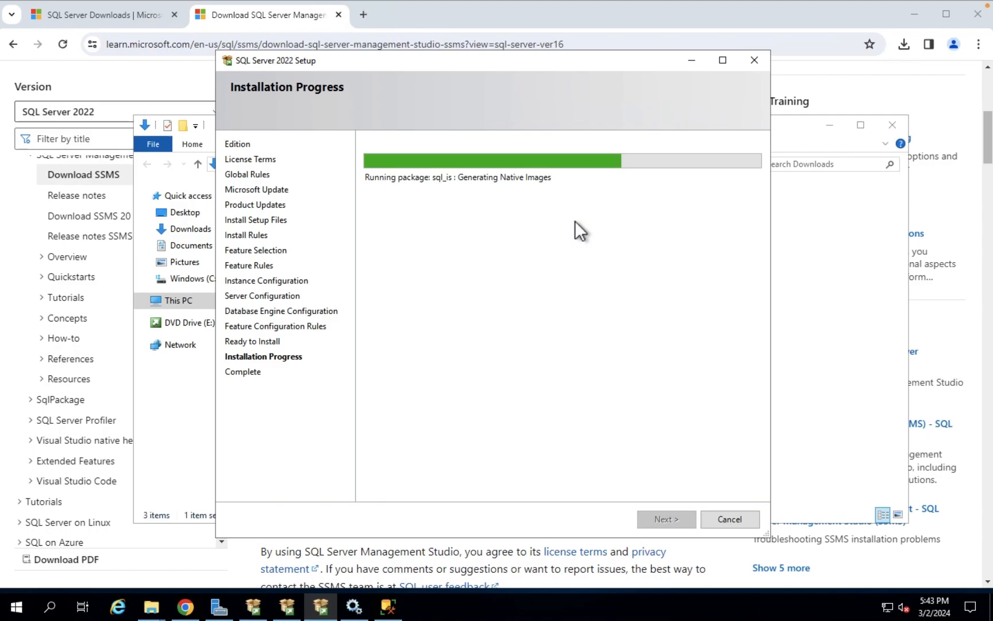
Wait until Setup's Complete page shows all eight features, including Database Engine Services, Succeeded
mouse_move(395, 612)
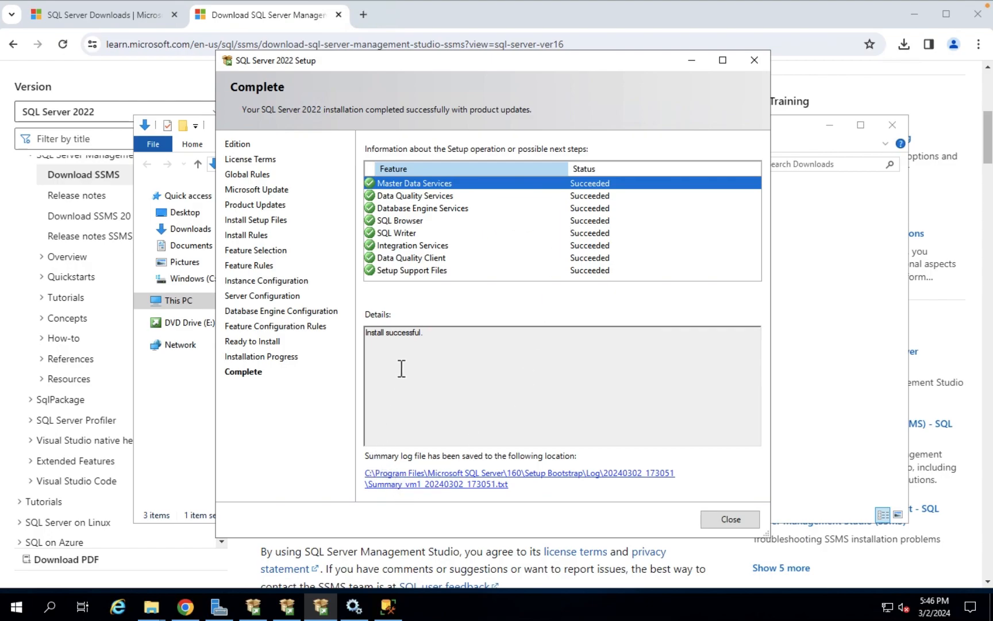
Confirm the summary log reports Final result: Passed, close Setup, and restart the VM
left_click_drag(428, 333, 377, 341)
left_click(489, 484)
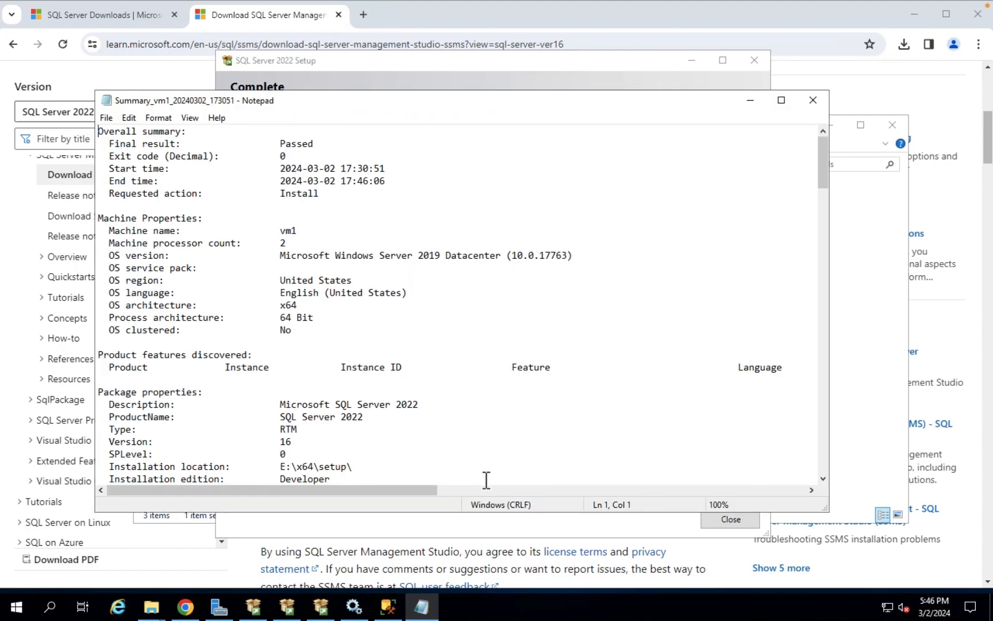
left_click(823, 163)
left_click(317, 147)
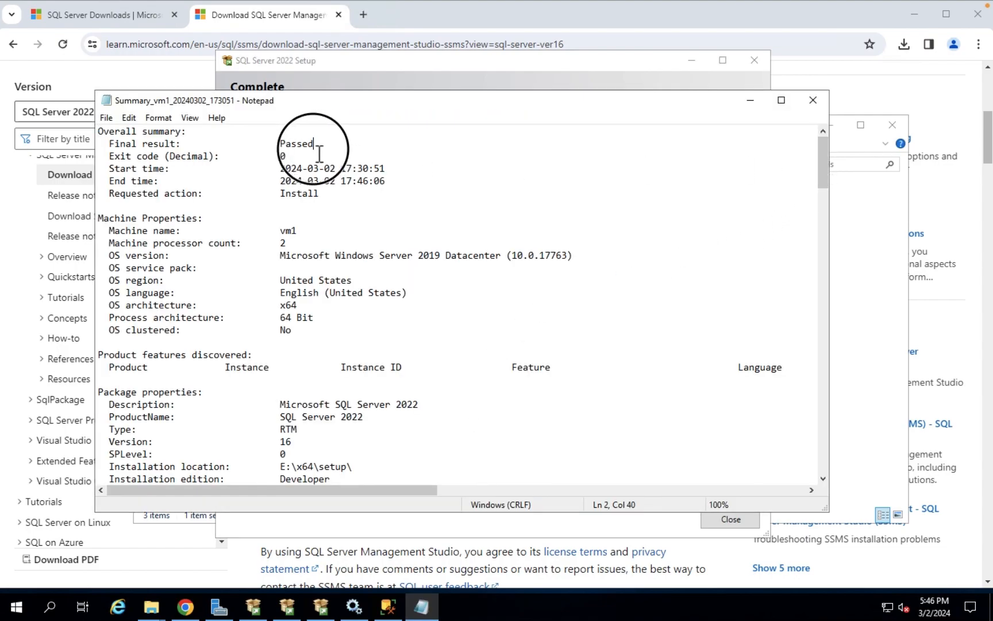
left_click(815, 100)
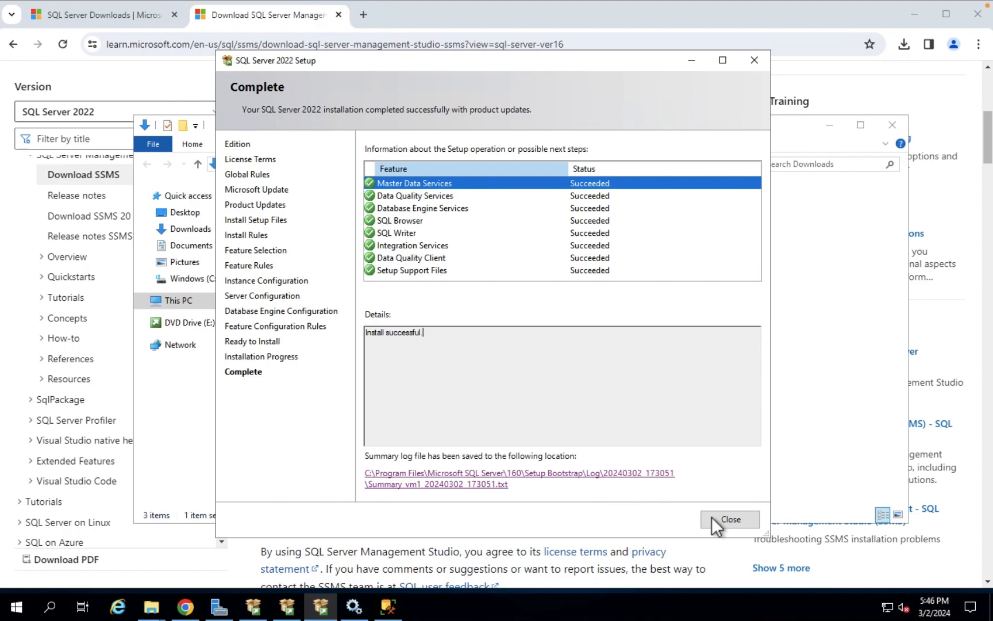
left_click(739, 517)
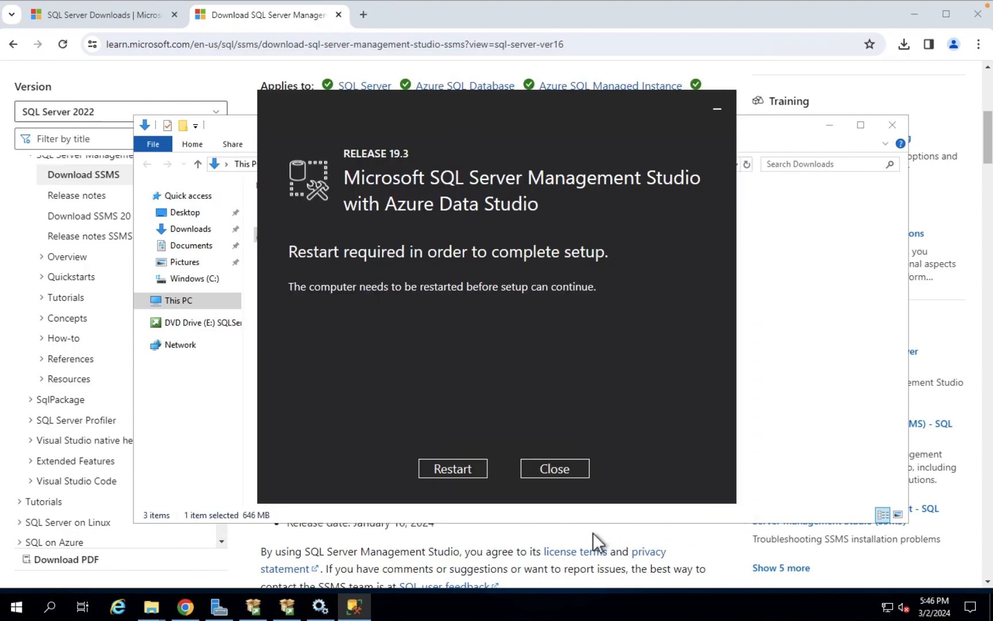
left_click(461, 467)
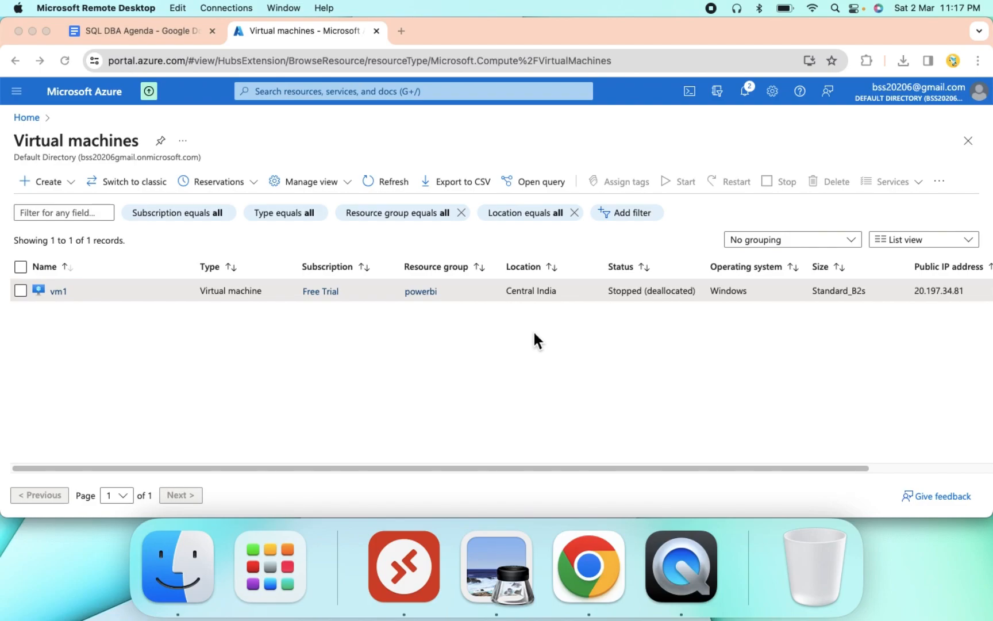
Refresh the Azure Virtual machines list repeatedly to track vm1's status
left_click(393, 182)
left_click(374, 181)
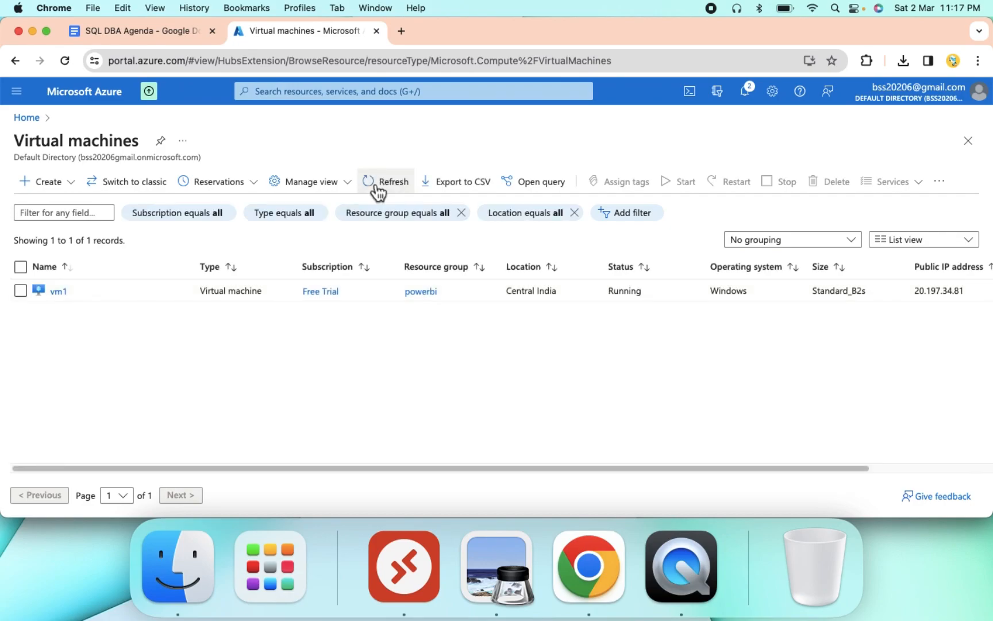
left_click(377, 183)
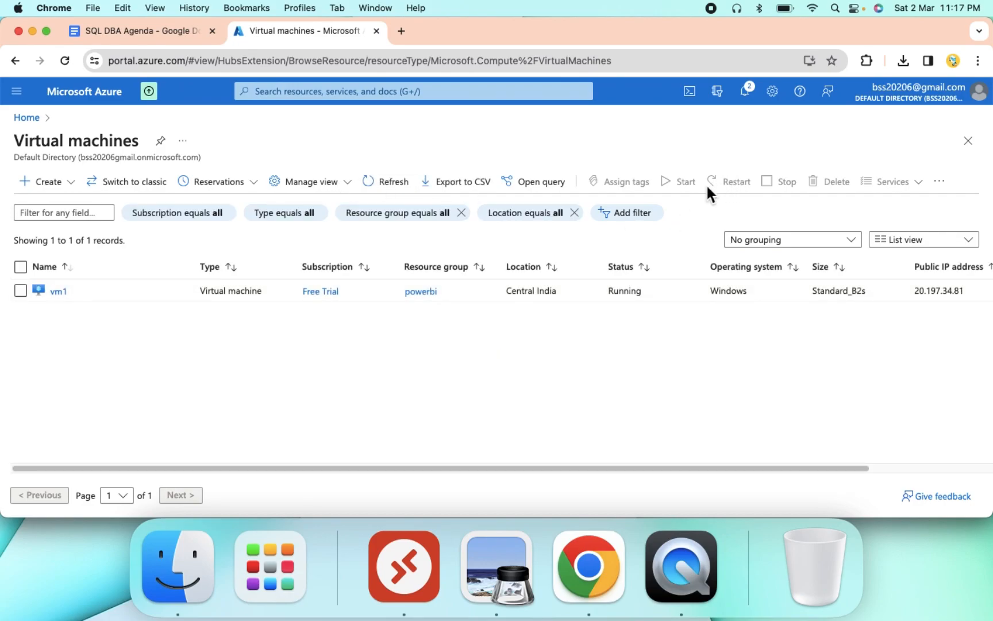
left_click(390, 182)
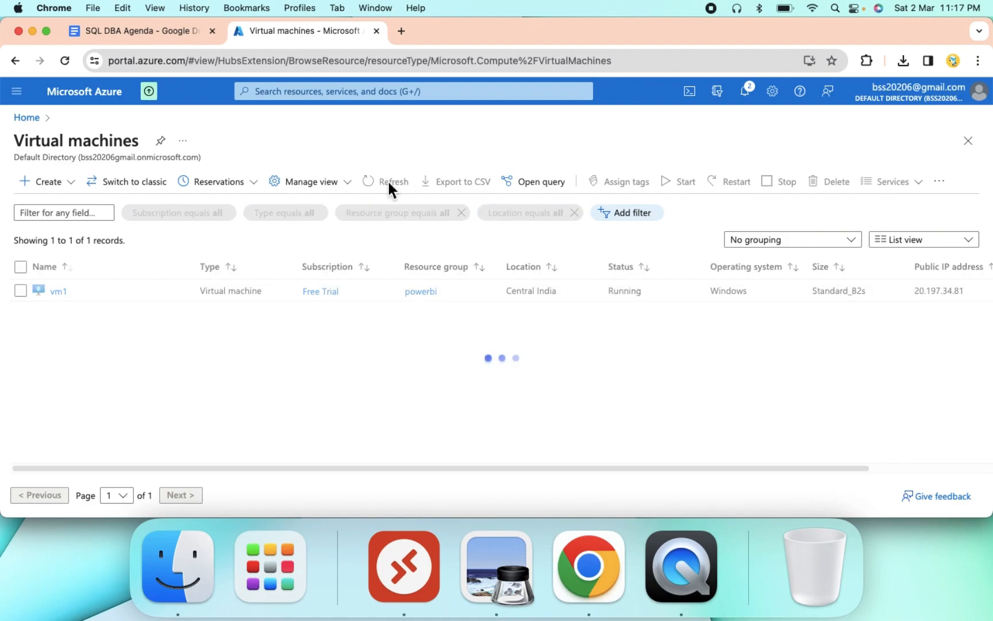
left_click(393, 184)
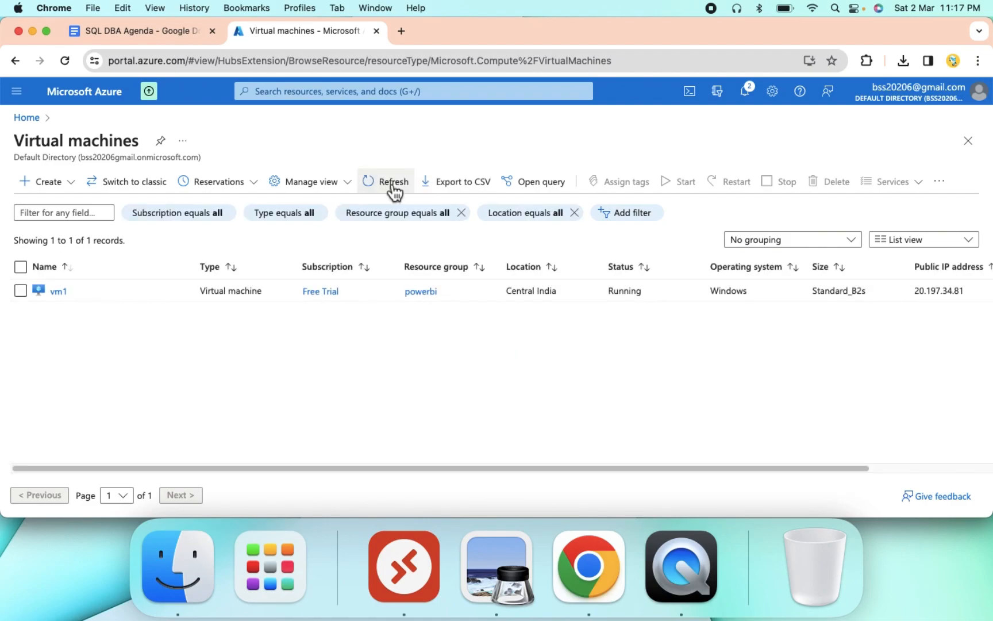
left_click(393, 184)
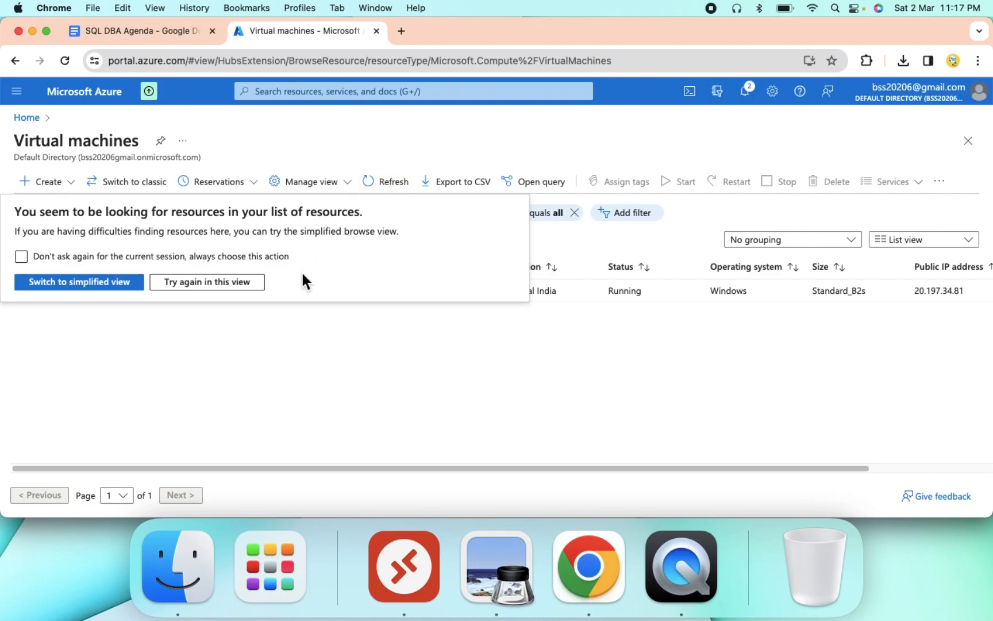
Open vm1's overview, then launch vm1.rdp from the Mac's Downloads folder
left_click(267, 334)
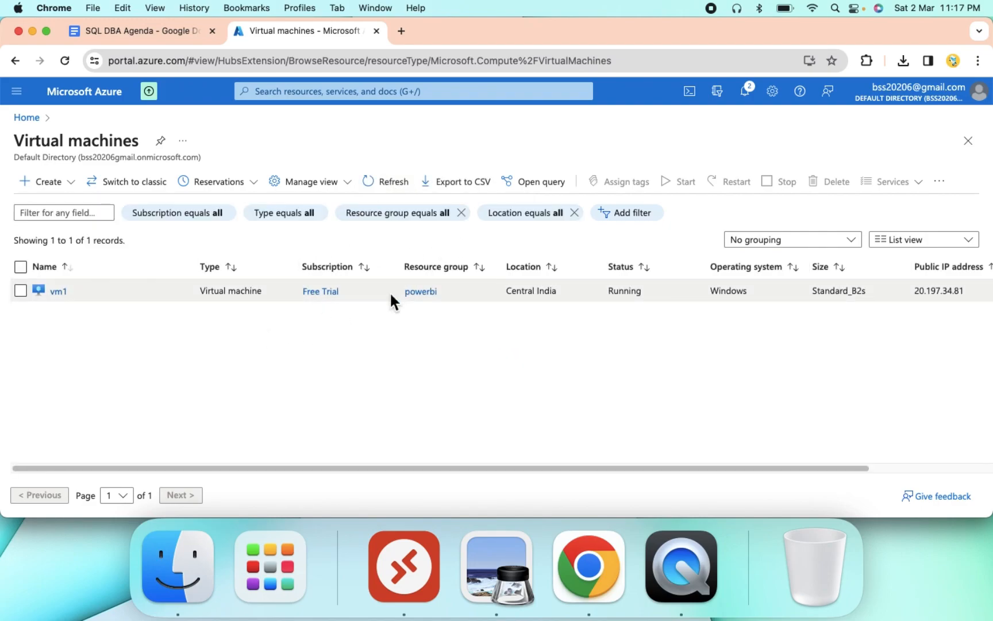
left_click(60, 291)
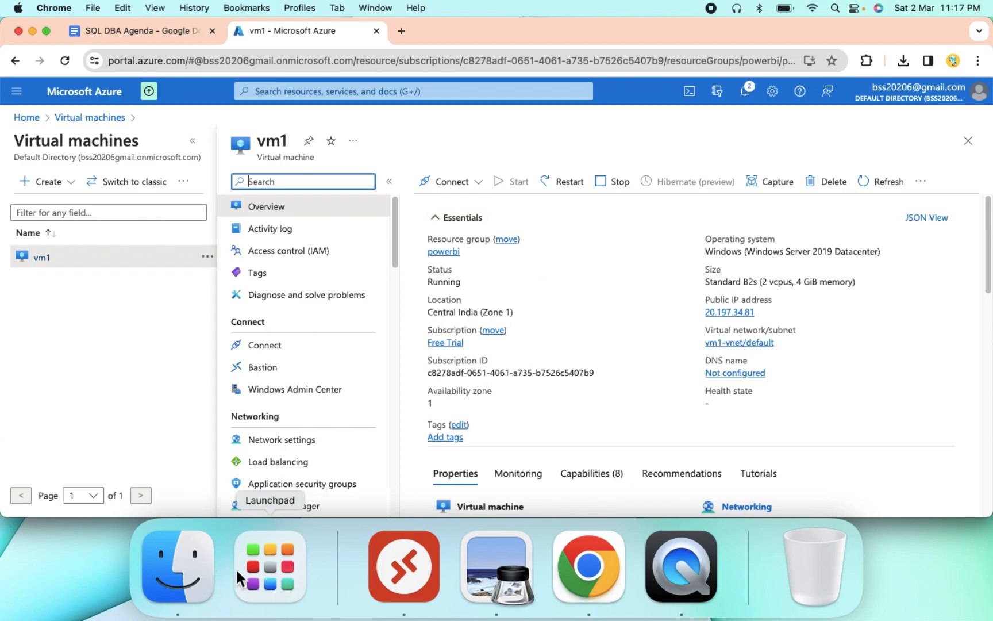
left_click(188, 565)
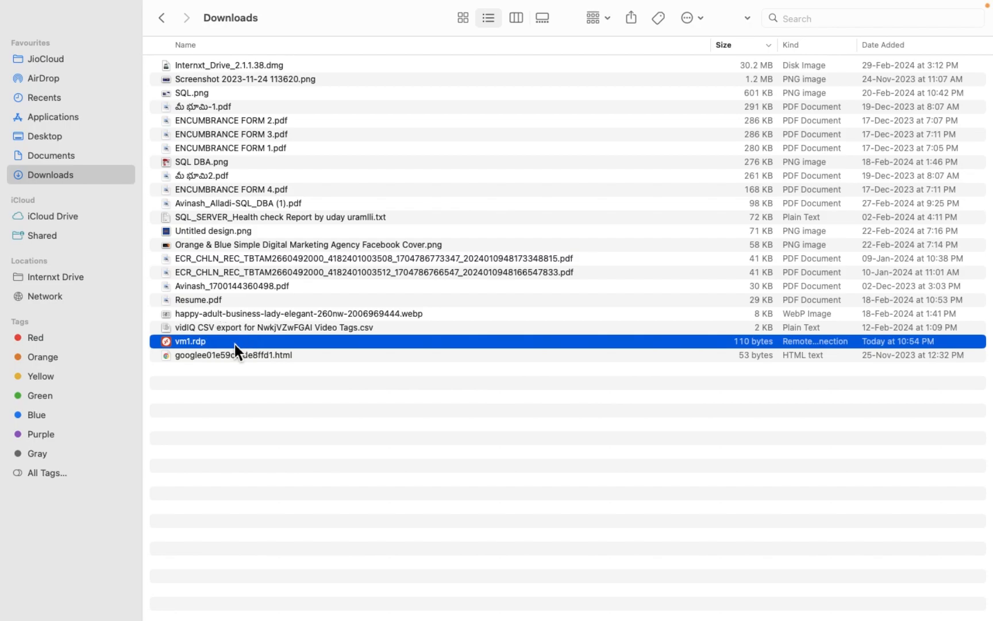
double_click(235, 345)
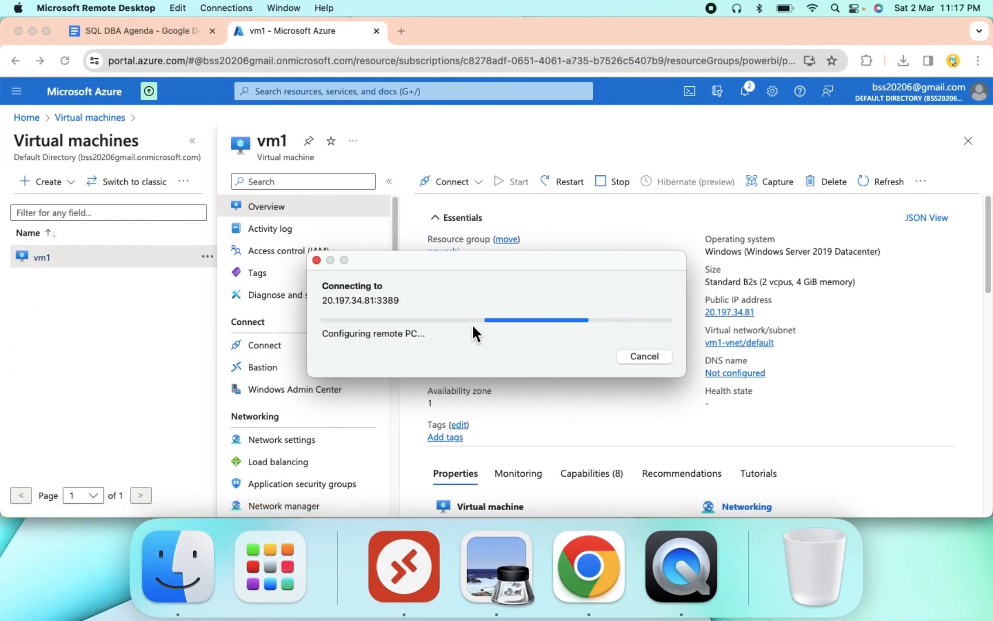
Sign in to vm1 with the account password and accept the certificate warning
type("•••••••••••••")
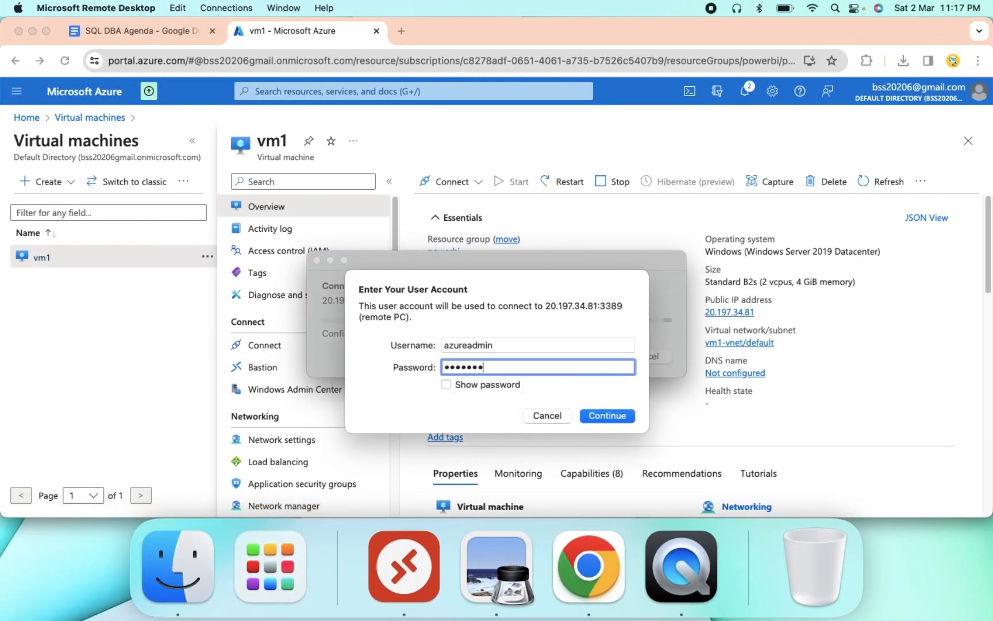
key("Return")
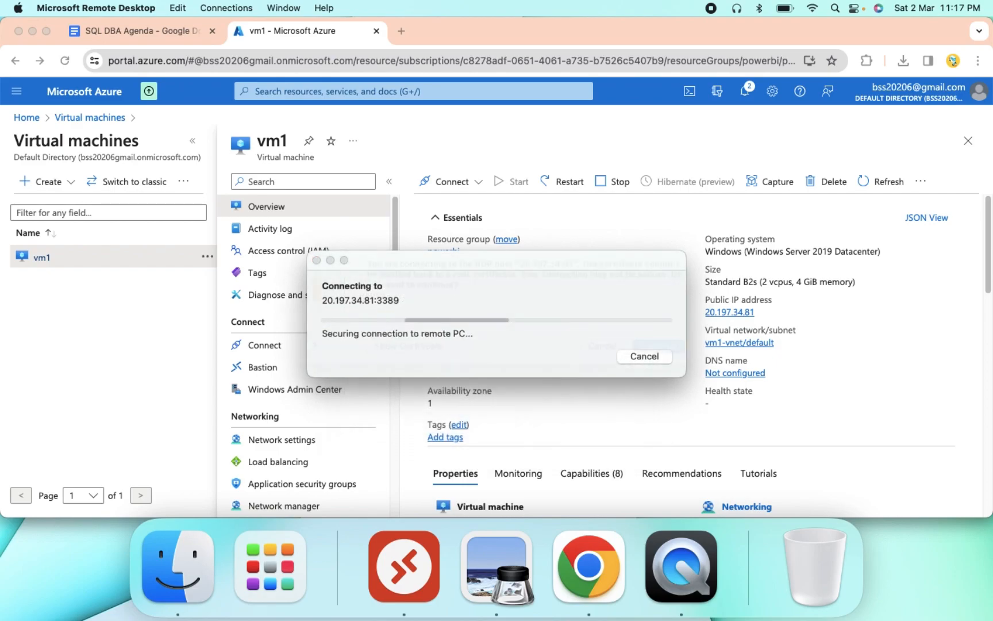
left_click(674, 369)
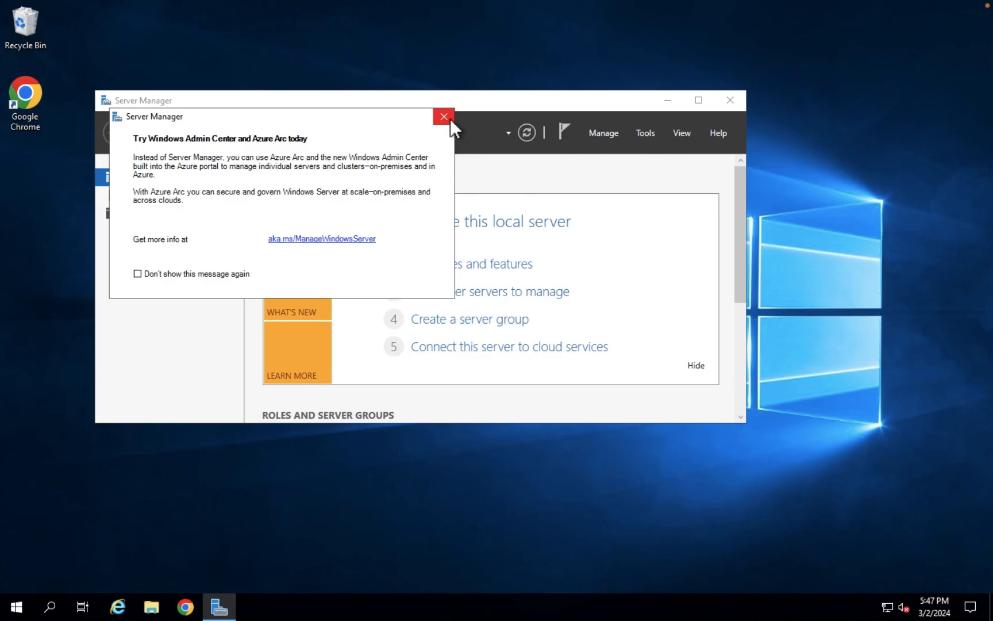
Run SSMS-Setup-ENU from the server's Downloads folder and install SSMS 19.3 to the default location
left_click(450, 119)
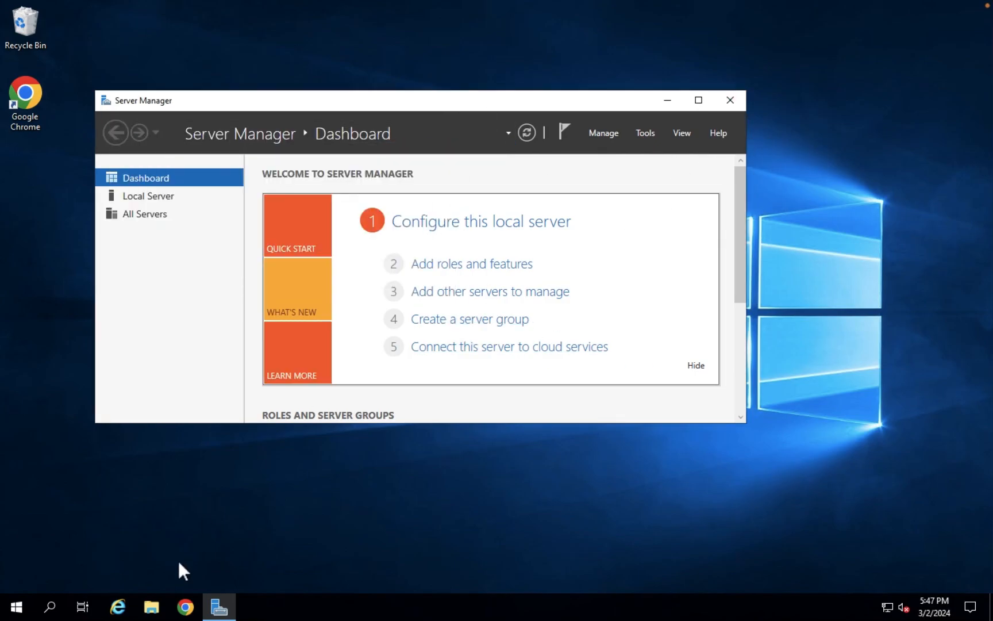
left_click(152, 612)
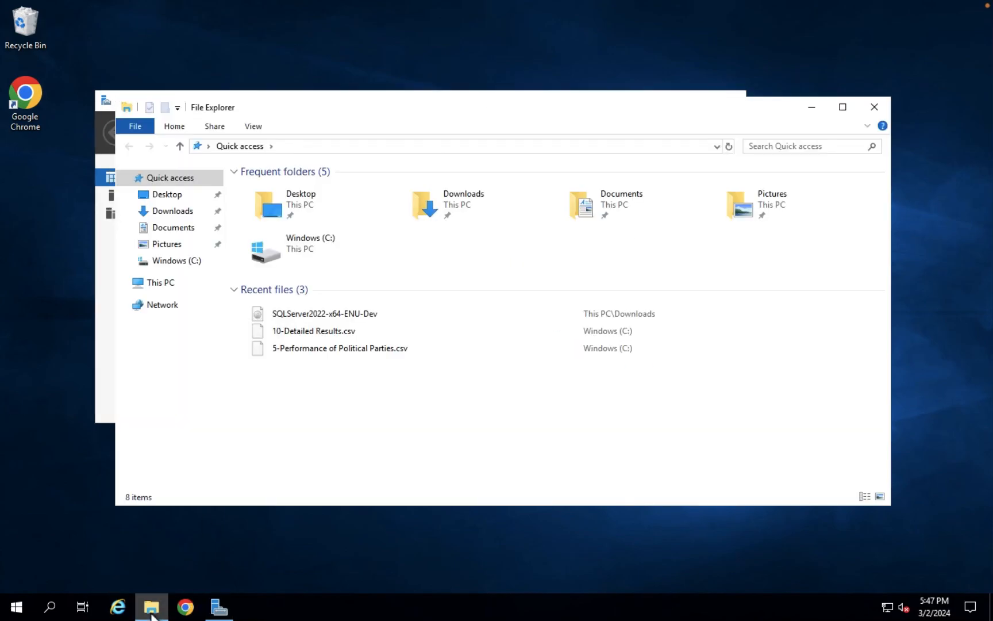
left_click(178, 211)
left_click(289, 218)
double_click(298, 221)
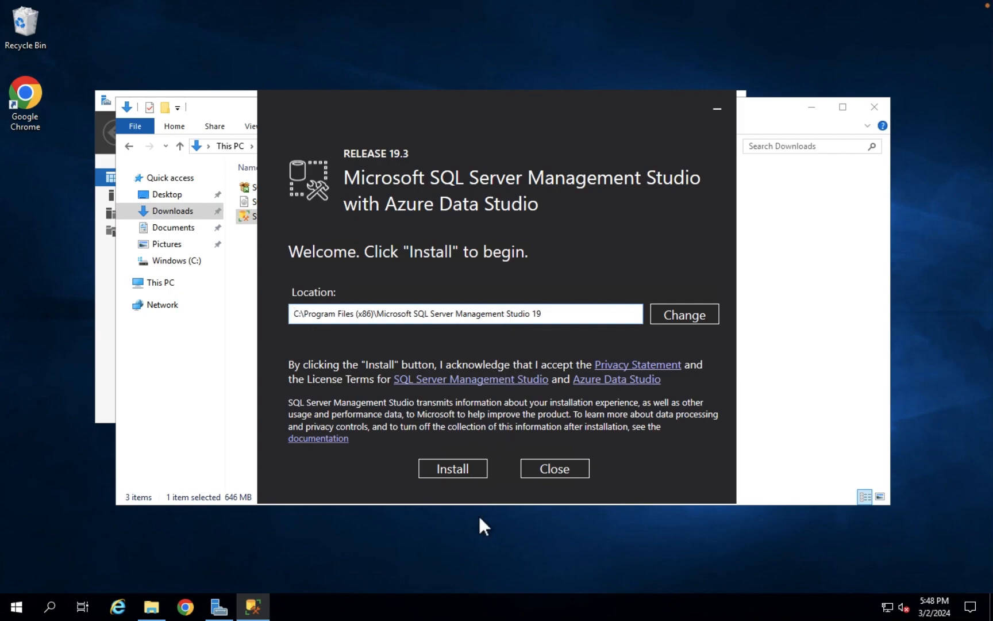
left_click(458, 467)
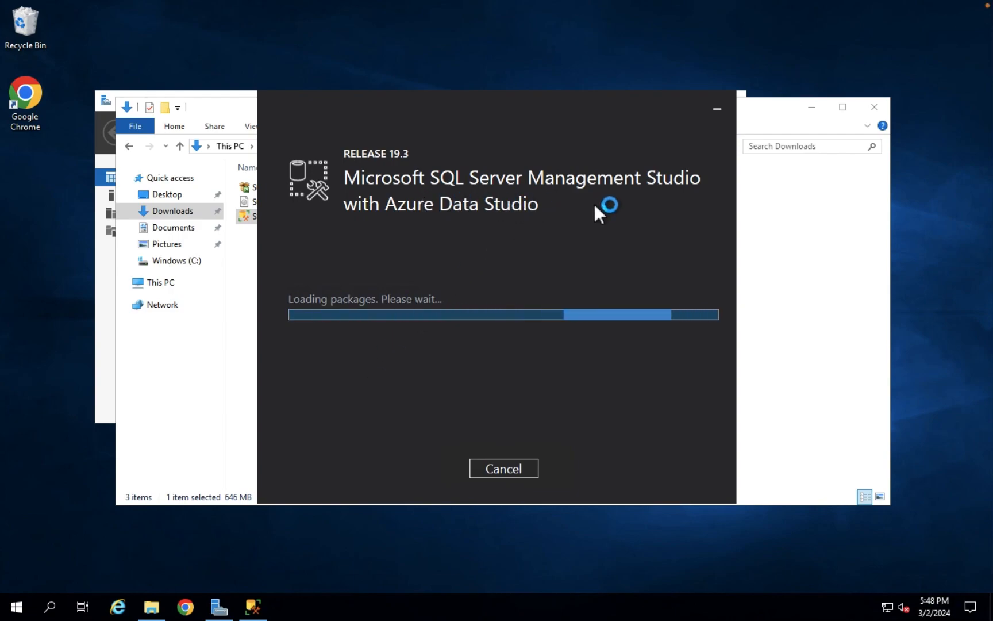
Open the Services console maximized and locate SQL Server (MSSQLSERVER) in the list
left_click(56, 610)
type("s")
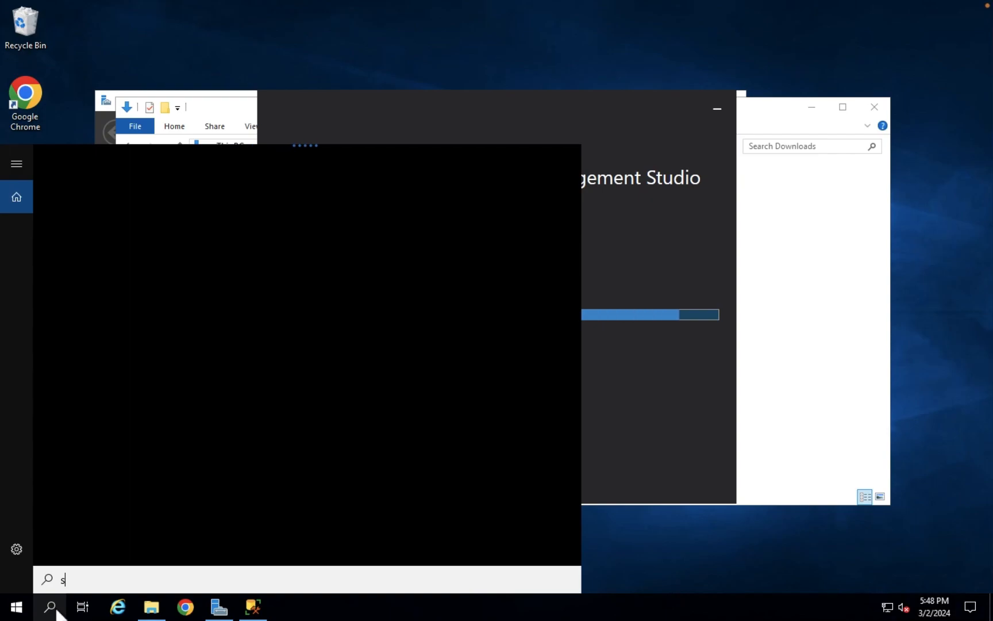
type("er")
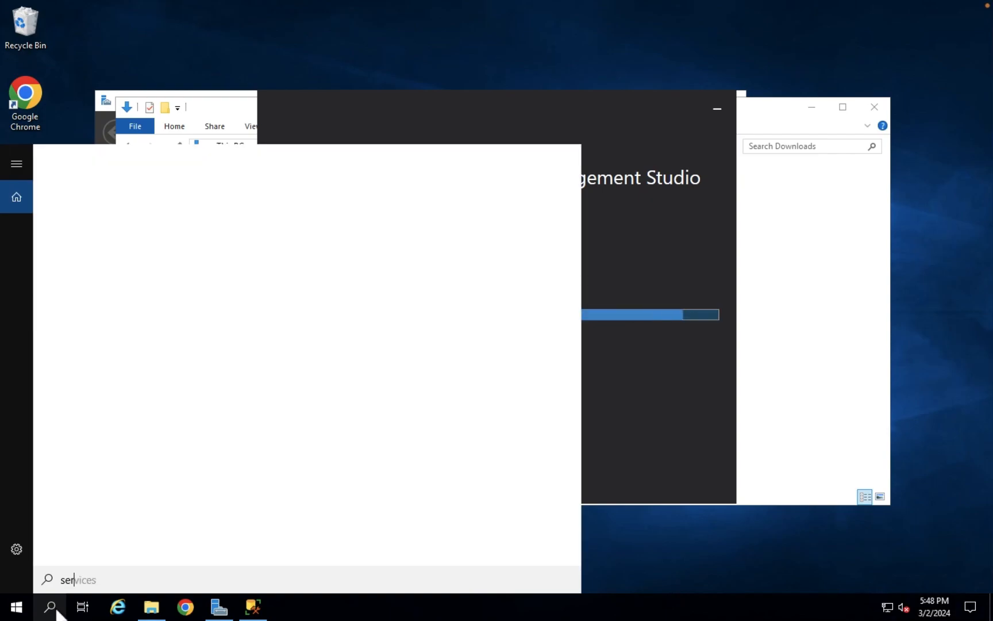
left_click(122, 221)
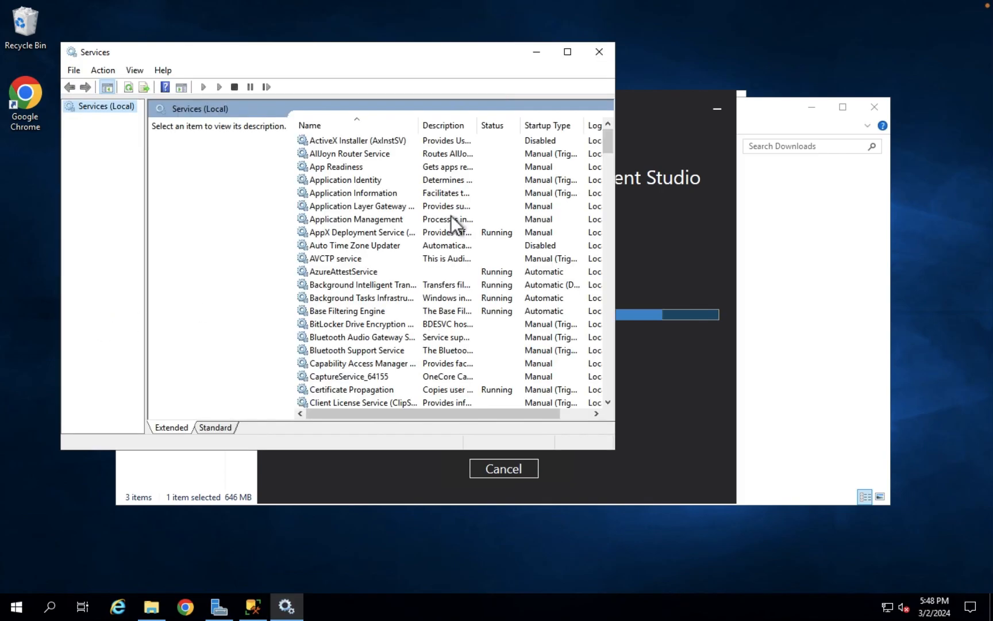
left_click(568, 52)
left_click(338, 327)
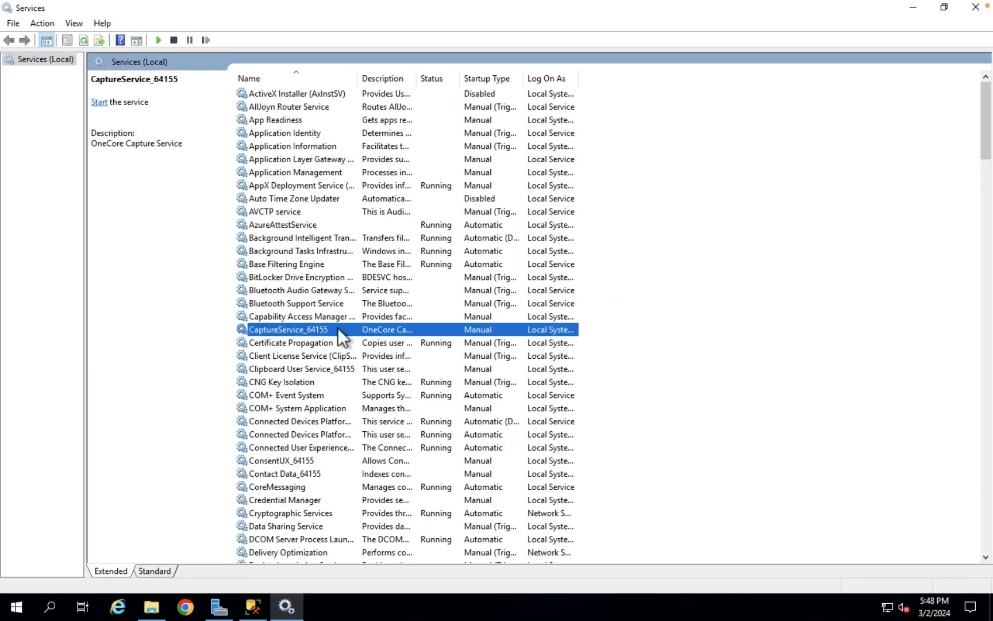
key("m")
key("s")
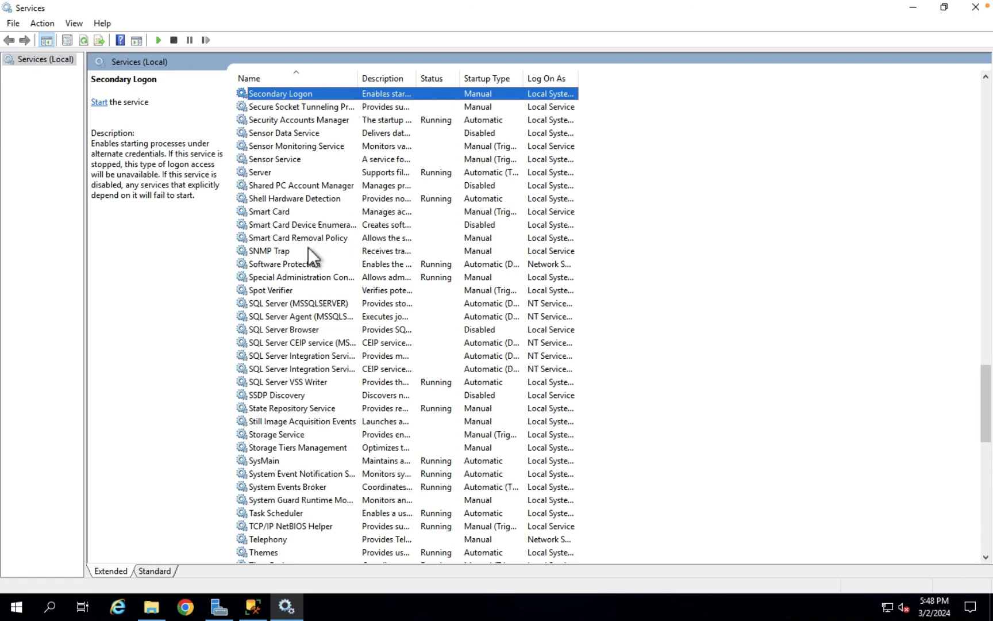
left_click(311, 300)
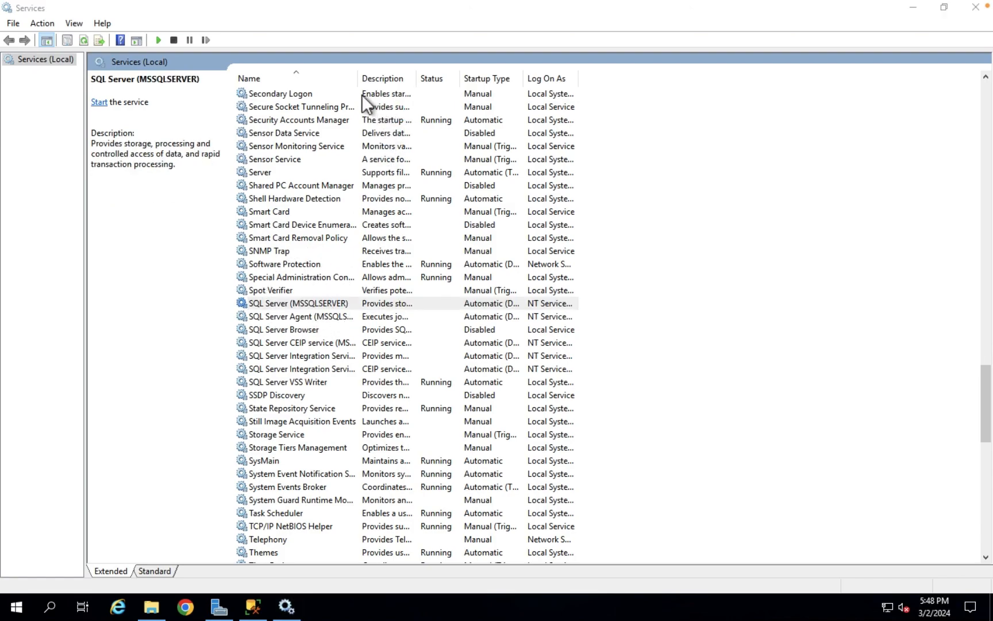
left_click_drag(360, 79, 470, 86)
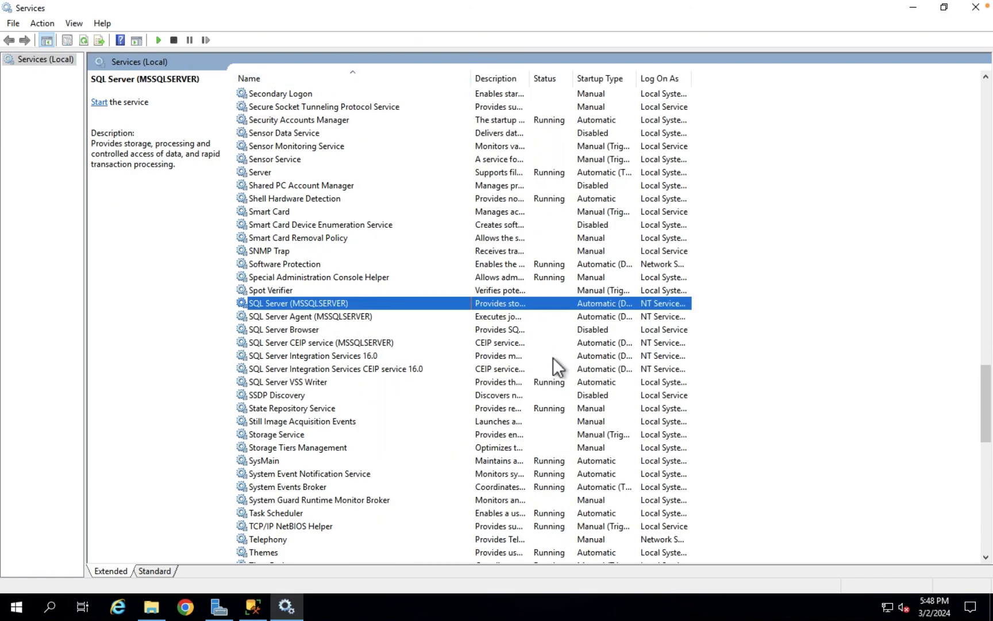
left_click(342, 318)
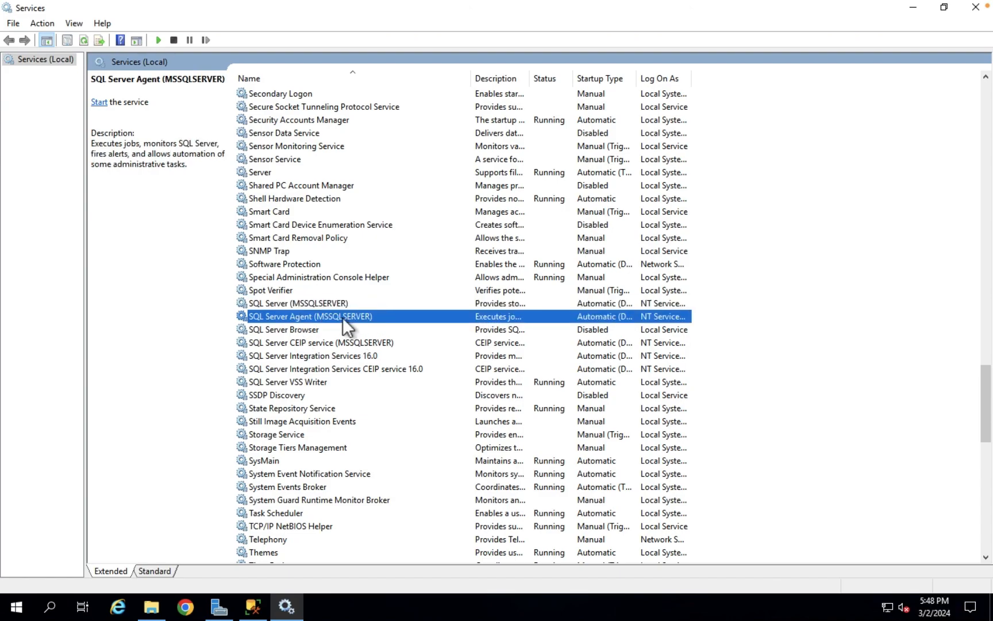
left_click(338, 303)
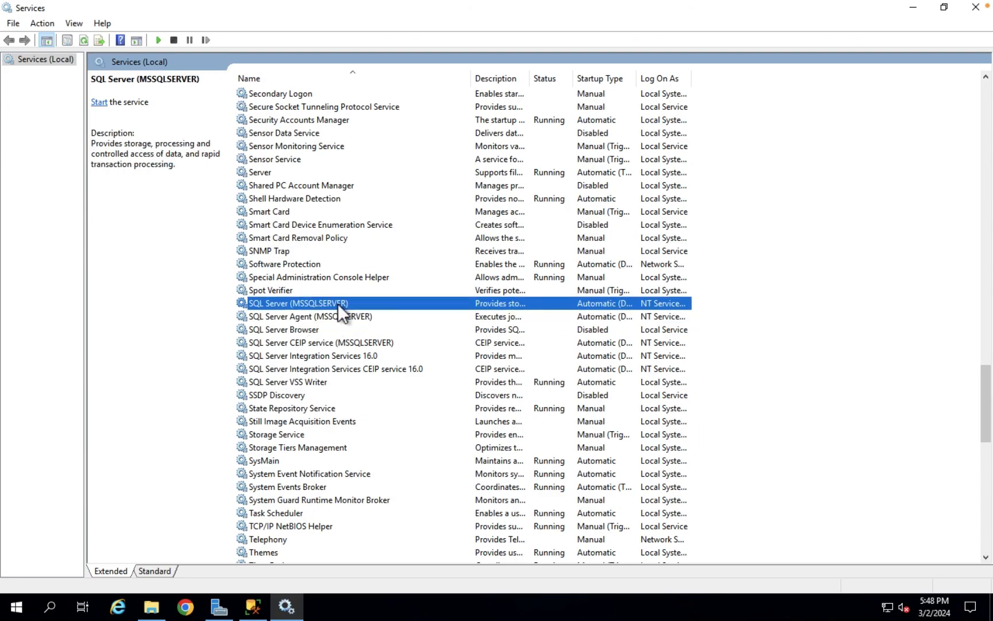
Start SQL Server (MSSQLSERVER) and SQL Server Agent (MSSQLSERVER) and confirm both are running
left_click(99, 102)
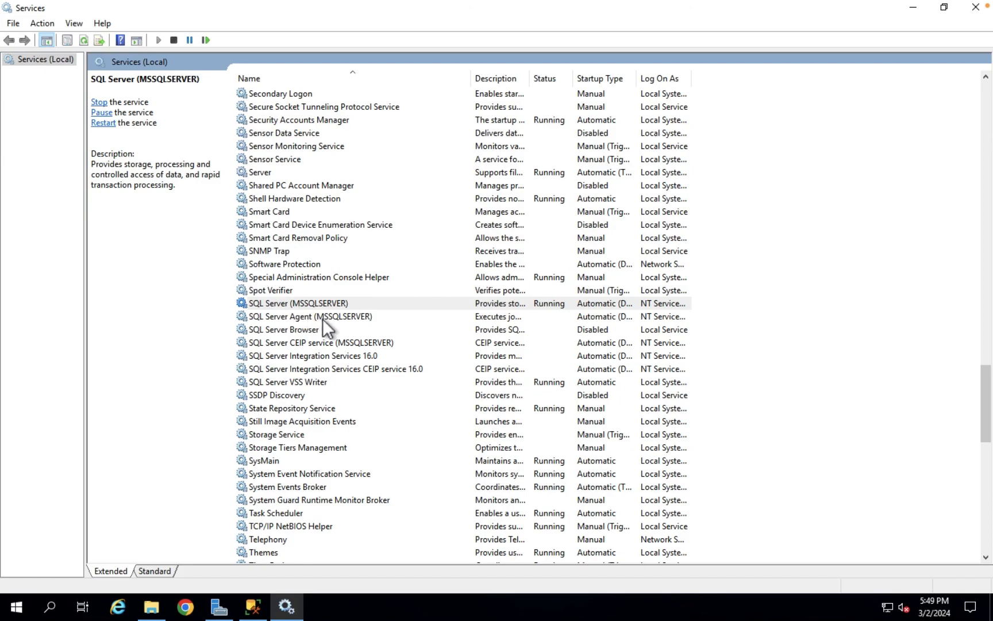
left_click(323, 319)
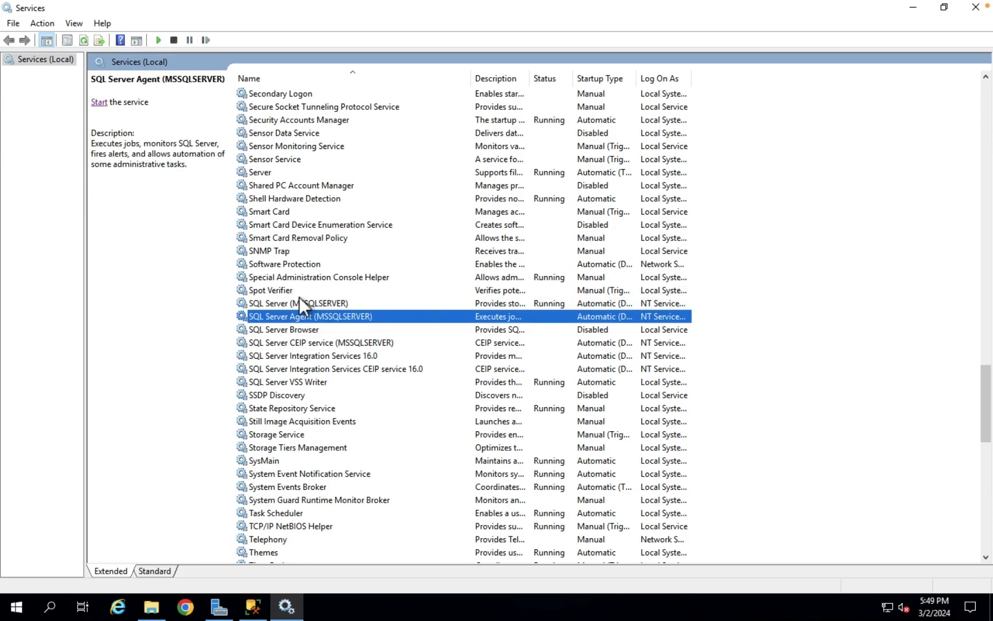
left_click(99, 103)
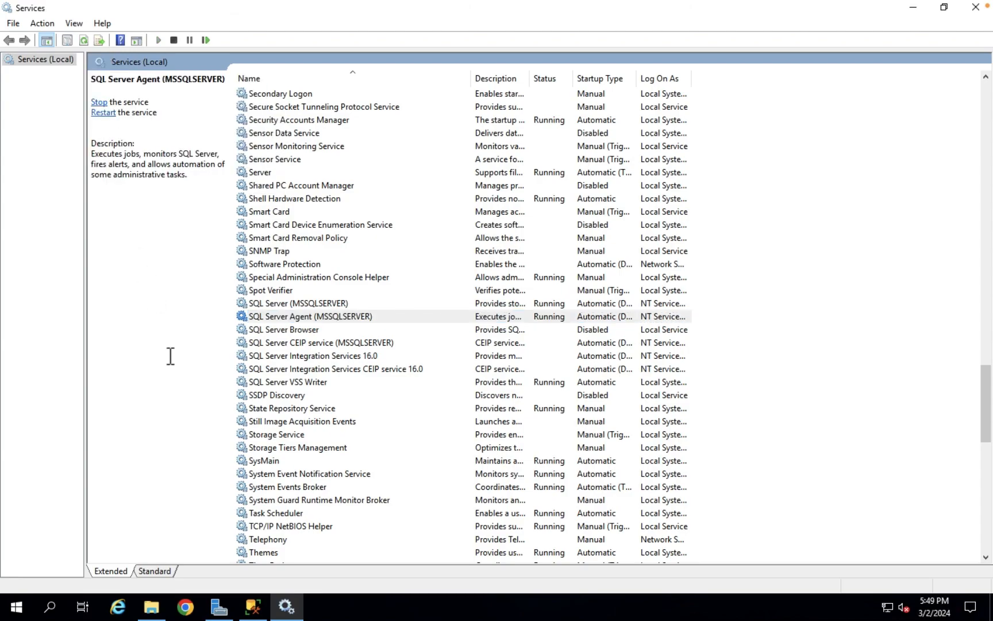
left_click(343, 304)
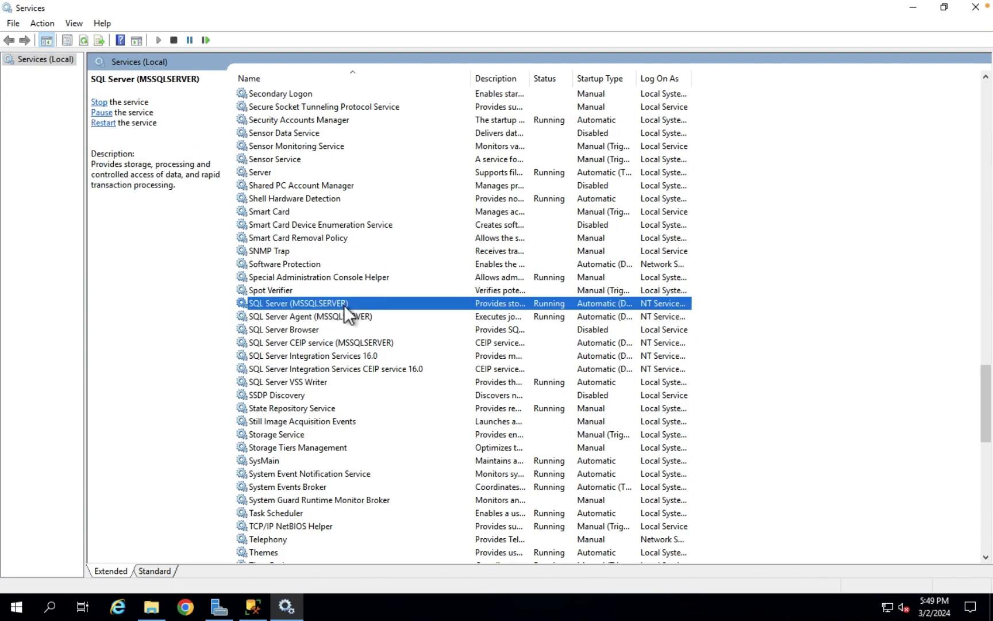
left_click(356, 317)
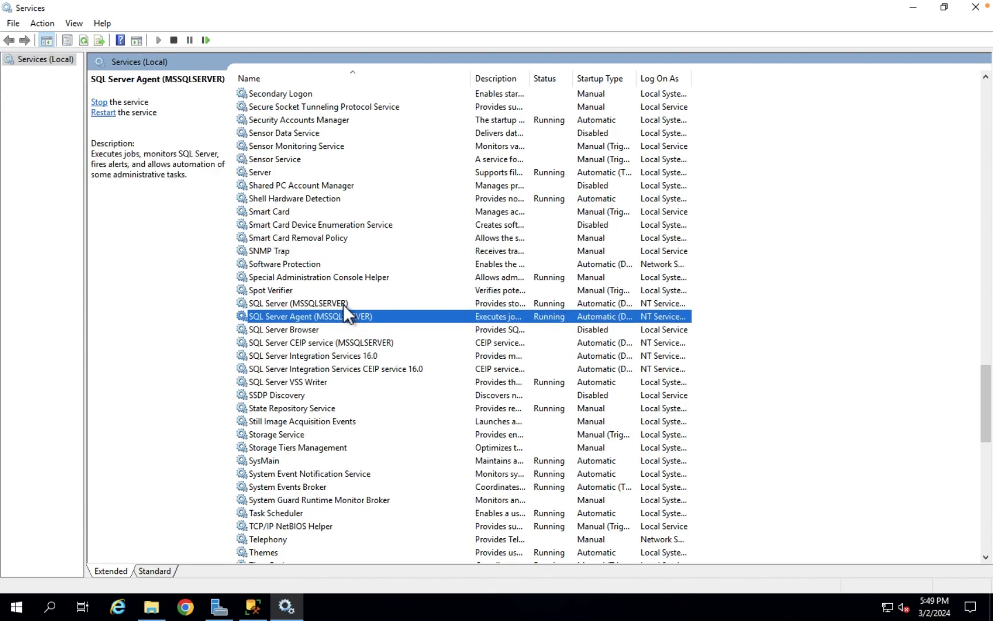
left_click(343, 304)
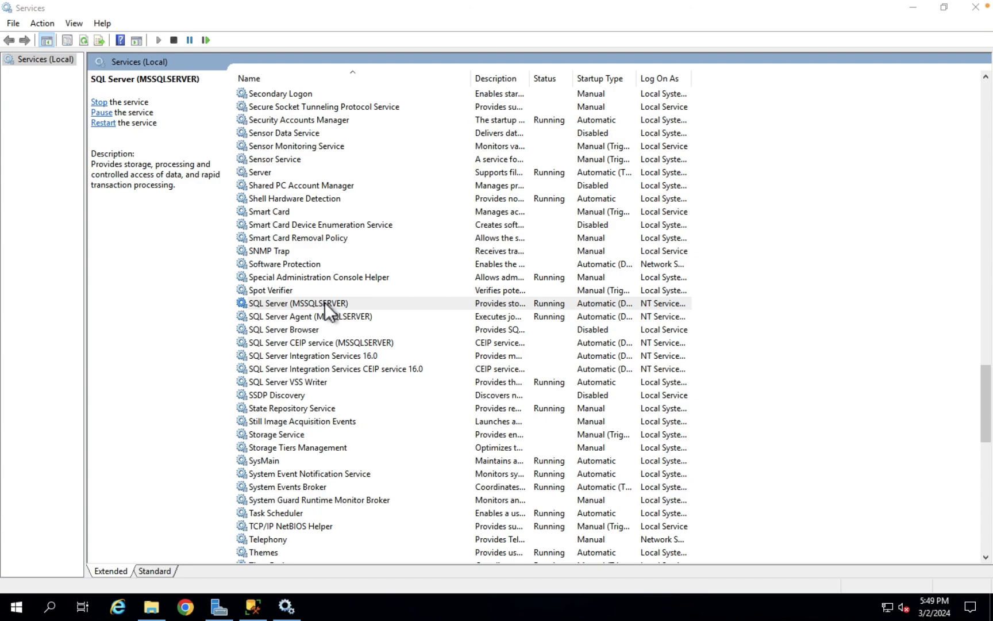
Launch an administrator Command Prompt and keep it in front of the SSMS installer
left_click(55, 611)
type("cmd")
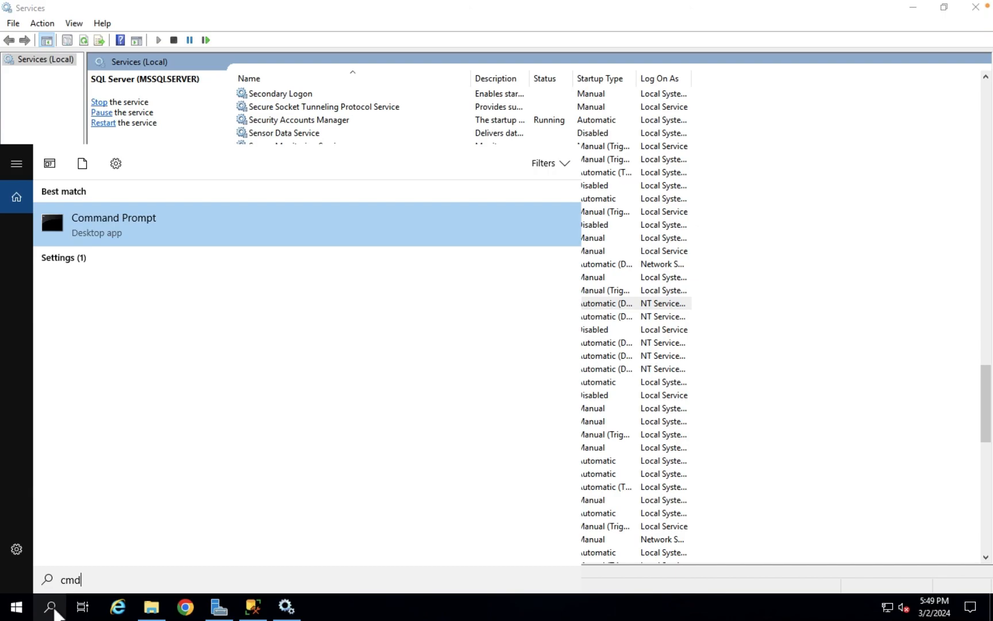
key("Return")
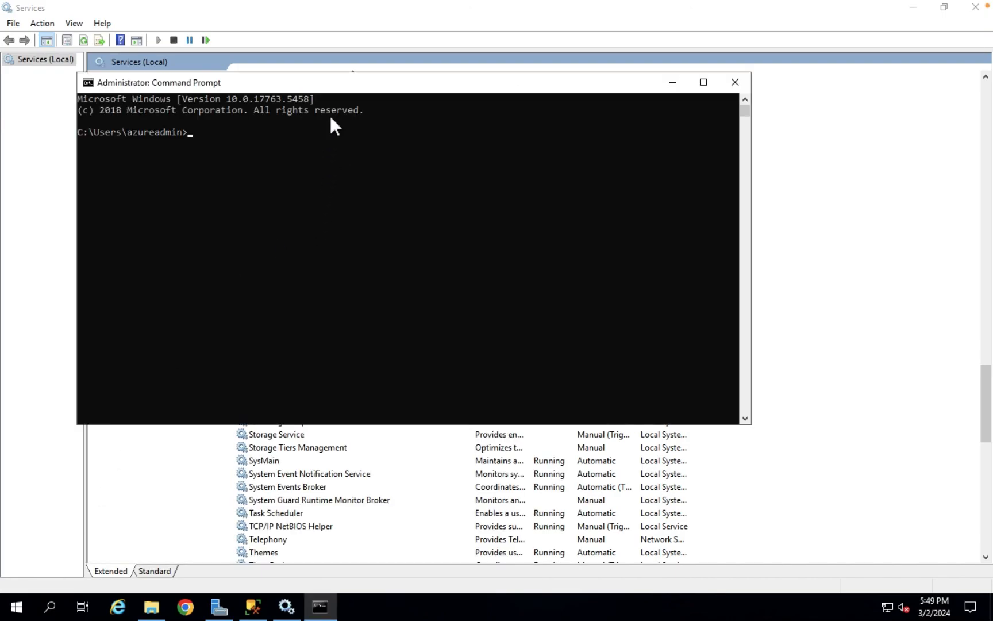
left_click_drag(330, 84, 358, 157)
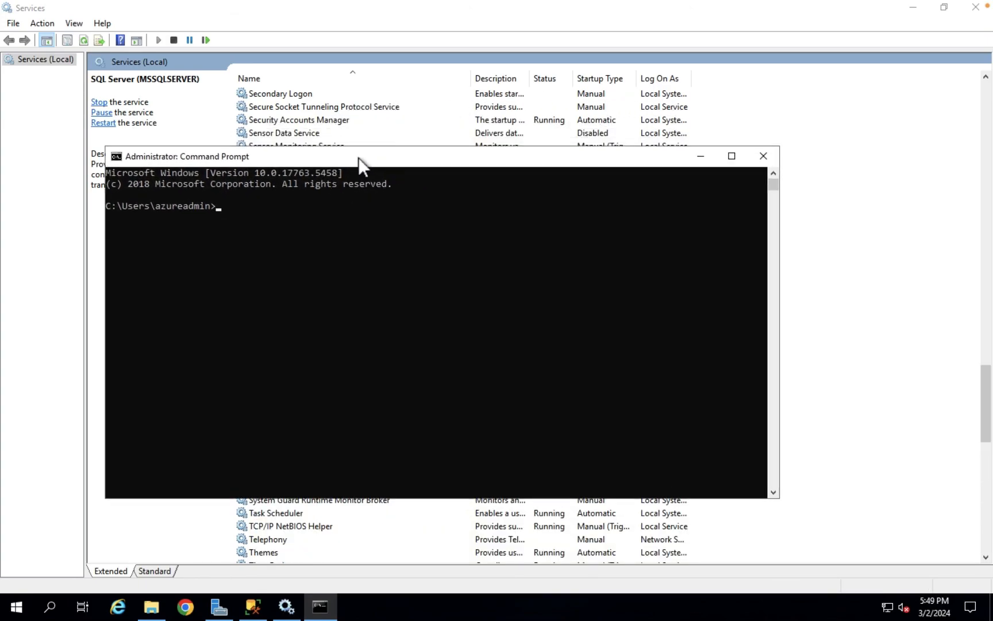
left_click(256, 610)
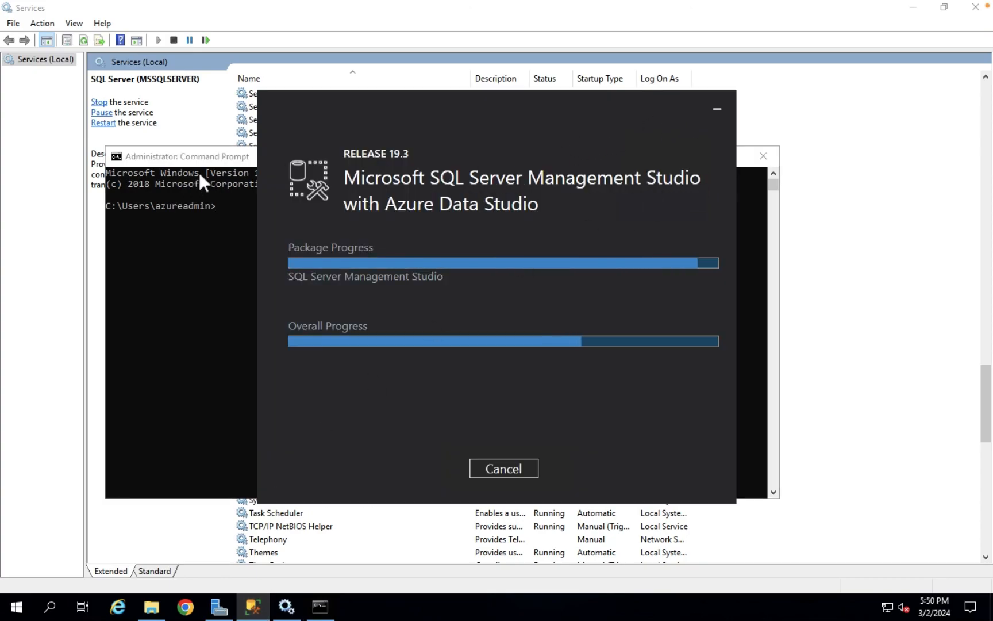
left_click(218, 158)
left_click(248, 215)
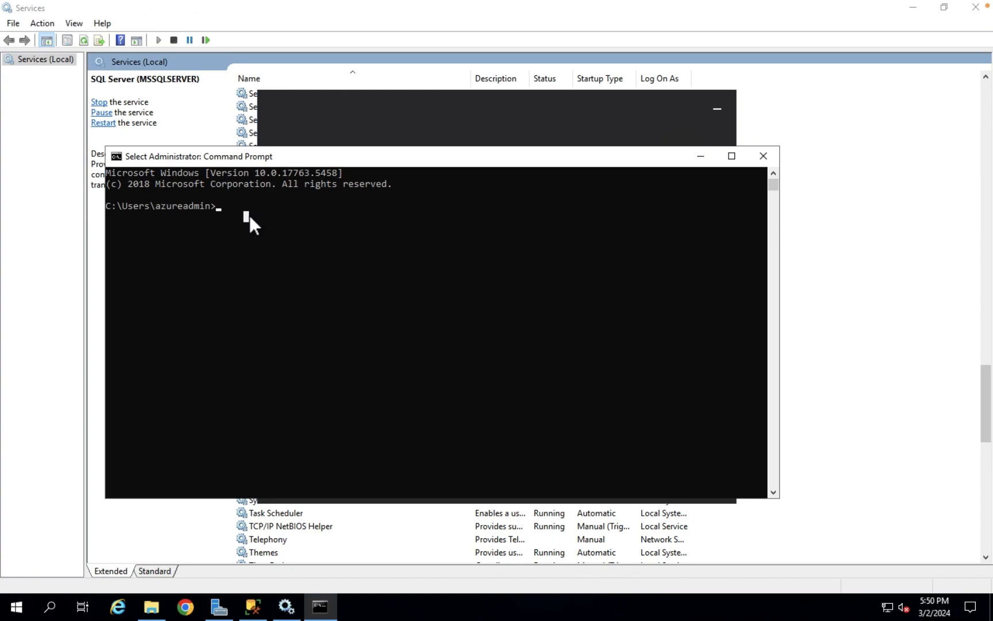
Start sqlcmd, send an empty go batch, and exit back to the shell
type("sqlcmd")
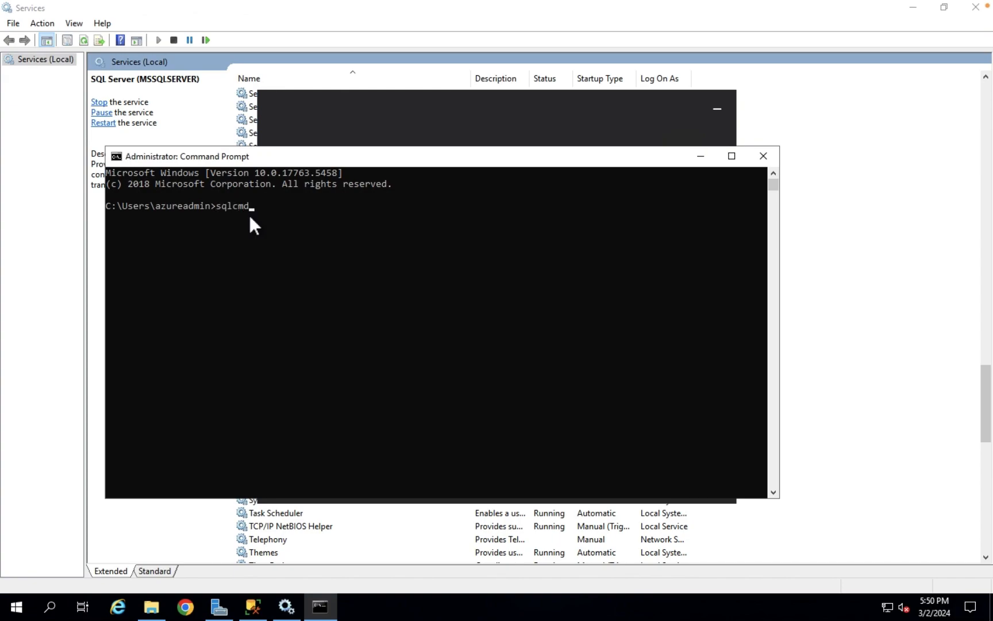
key("Return")
type("go")
key("Return")
type("exit")
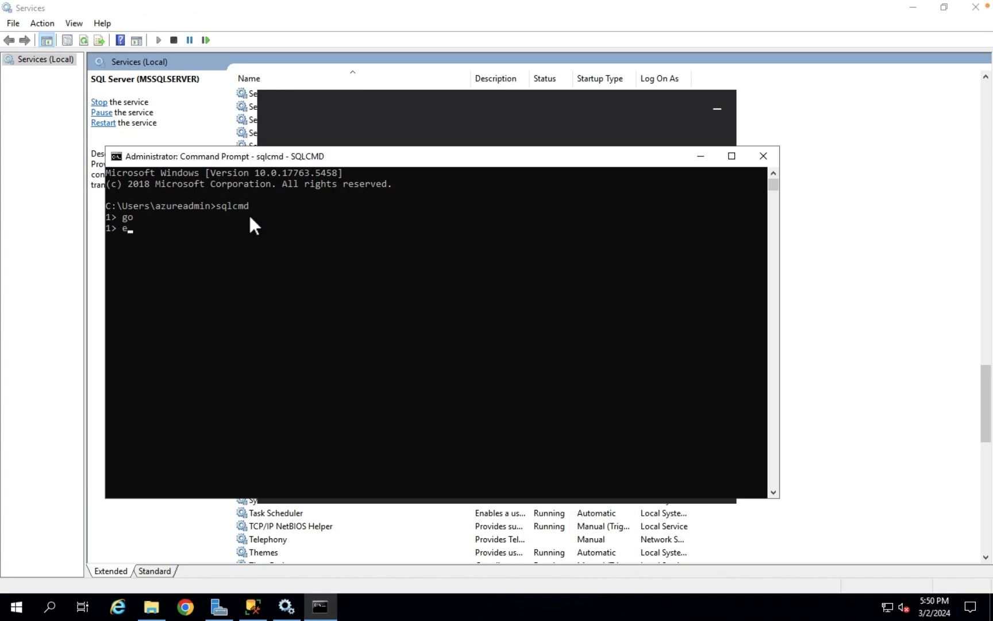
key("Return")
Clear the console with cls after clear fails, and begin typing sqlcmd -S
type("clear")
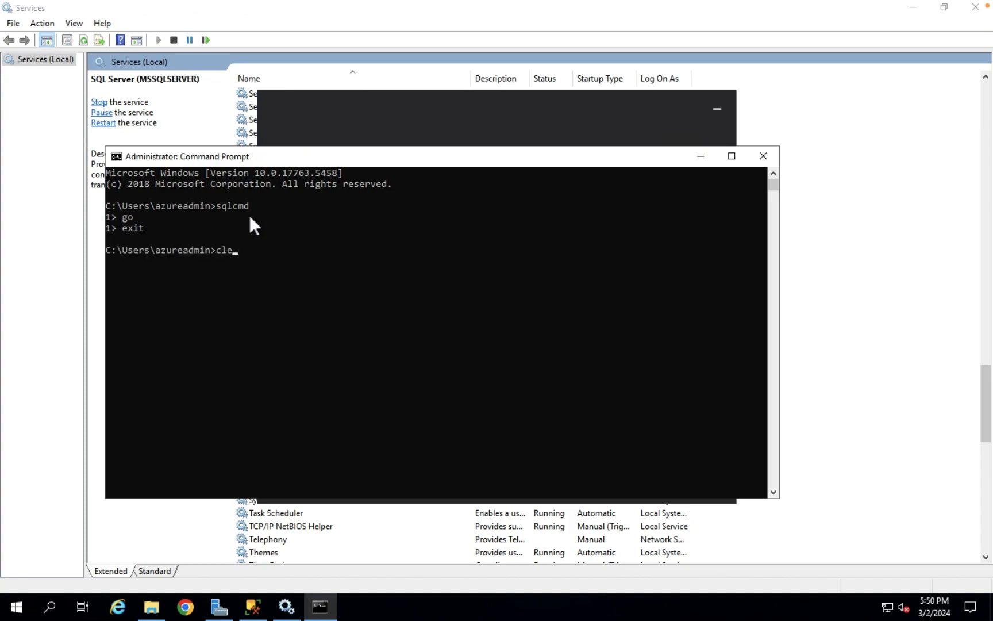
key("Return")
type("cls")
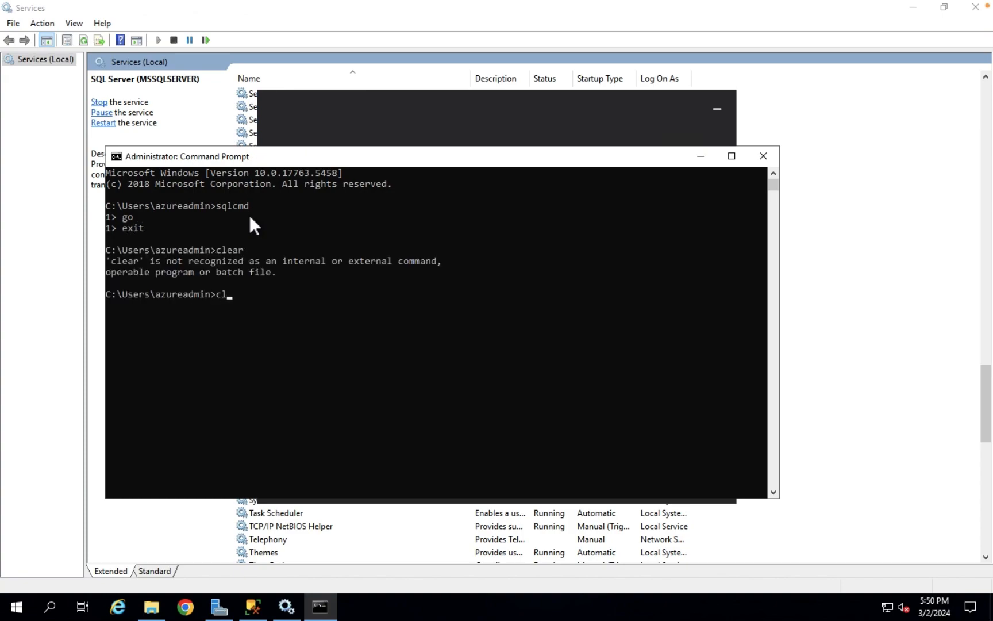
key("Return")
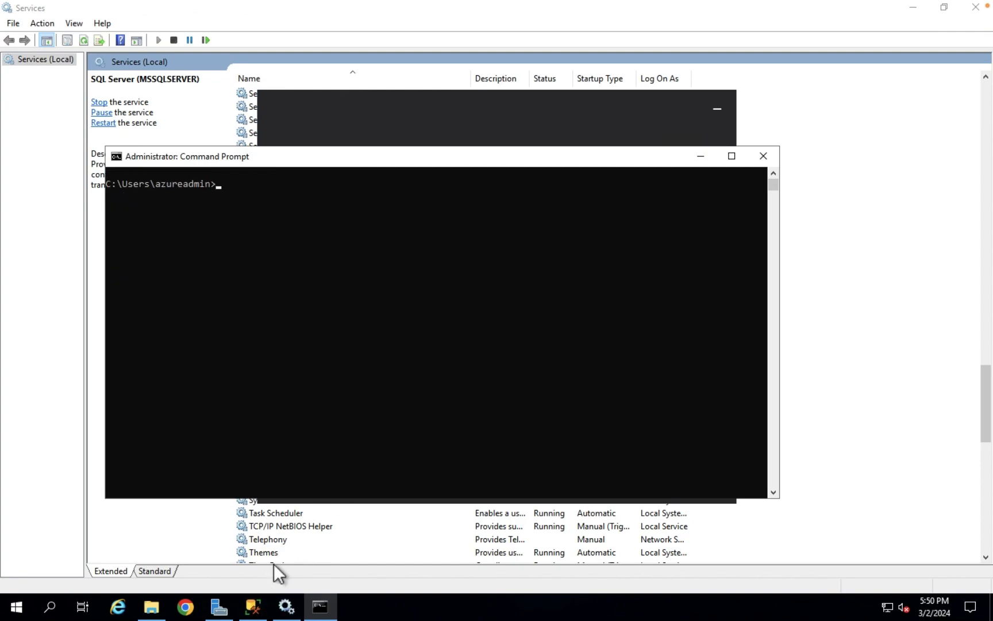
type("sqlcmd -S")
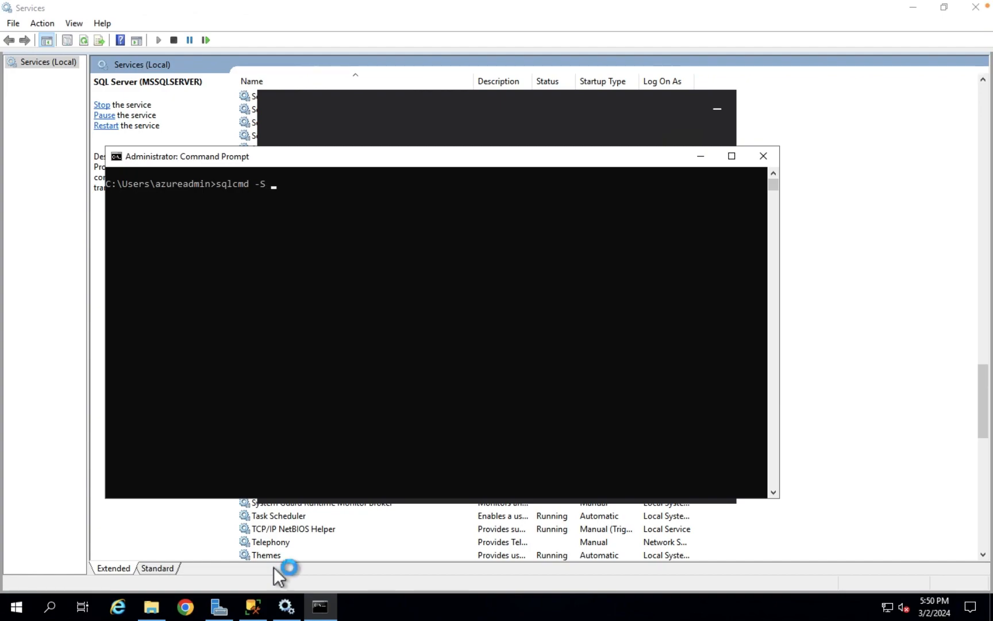
Open a second Command Prompt and run hostname to get the server name vm1
left_click(50, 607)
type("cmd")
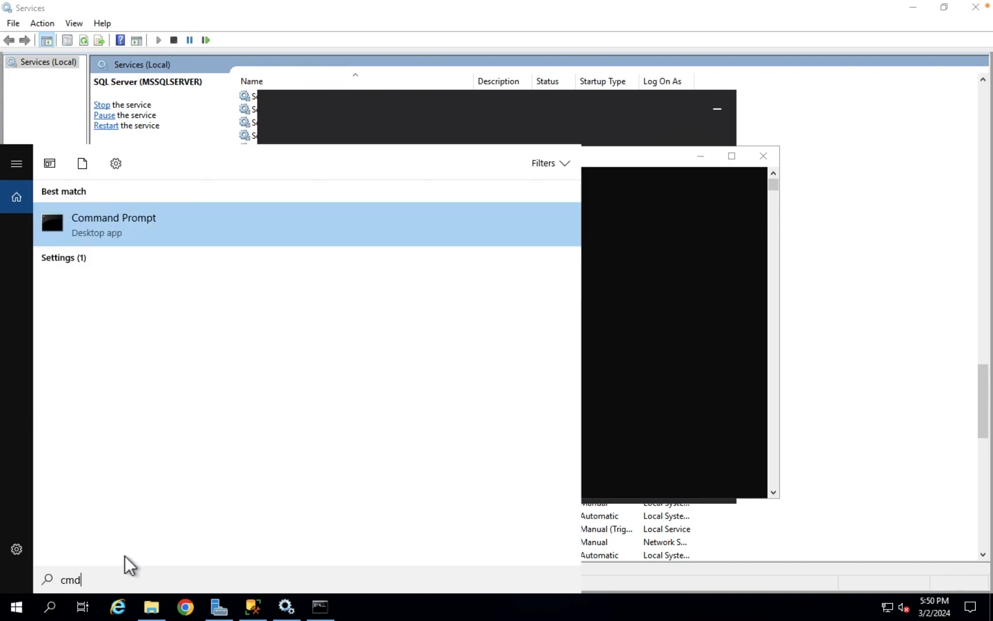
left_click(138, 239)
type("hostname")
key("Return")
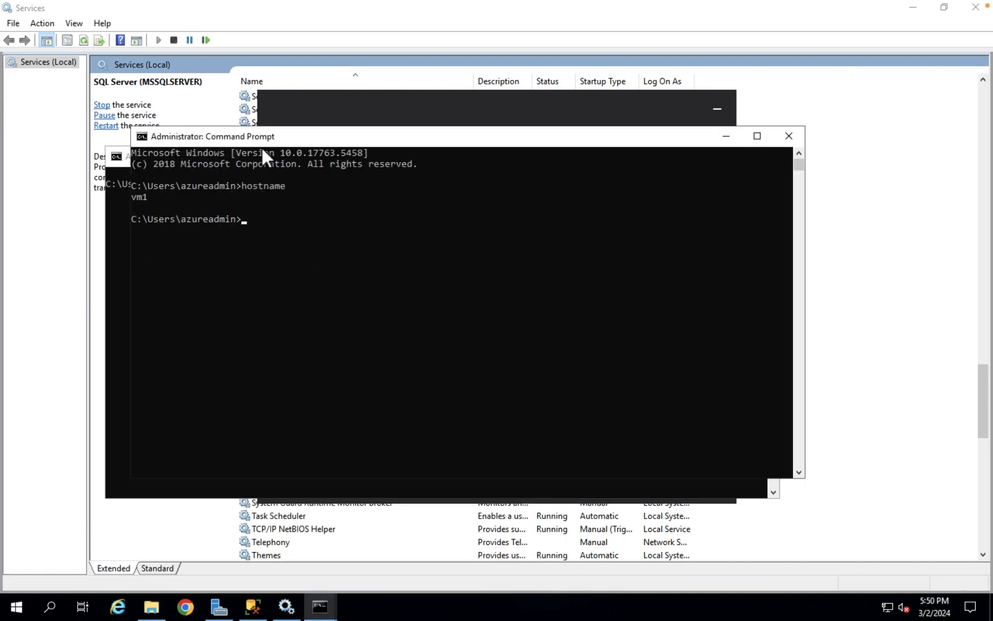
Back in the first console, complete sqlcmd -Svm1 and test the connection with go
left_click_drag(264, 137, 325, 288)
left_click(290, 189)
left_click(281, 185)
key("Escape")
type("vm1")
key("Return")
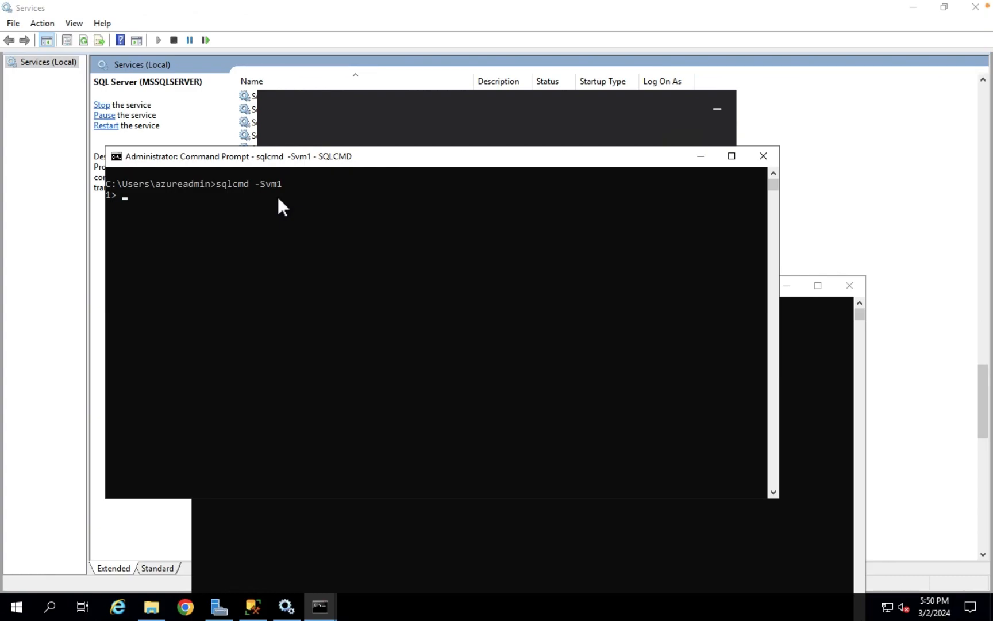
type("go")
key("Return")
Run select * from sysprocesses, which returns 61 rows
type("select * from sysprocesses")
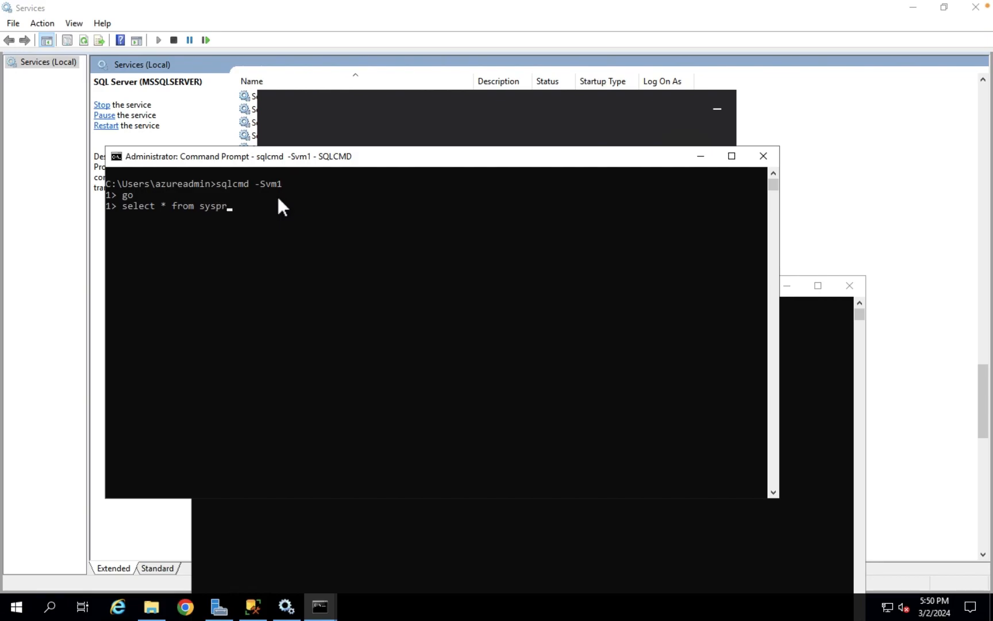
key("Return")
type("go")
key("Return")
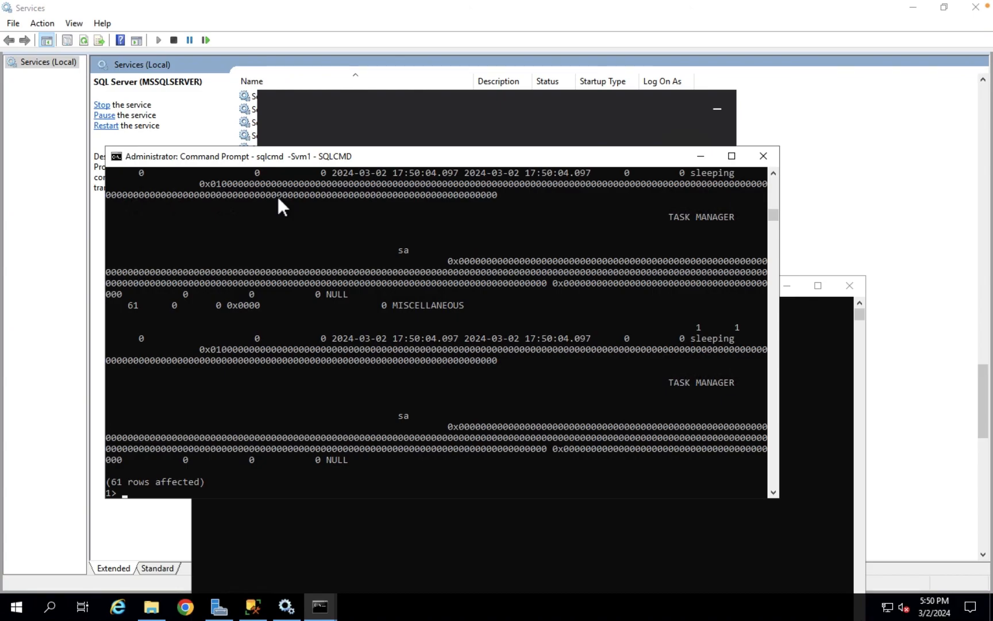
mouse_move(773, 215)
left_mouse_down()
mouse_move(776, 185)
mouse_move(774, 240)
mouse_move(777, 218)
left_mouse_up()
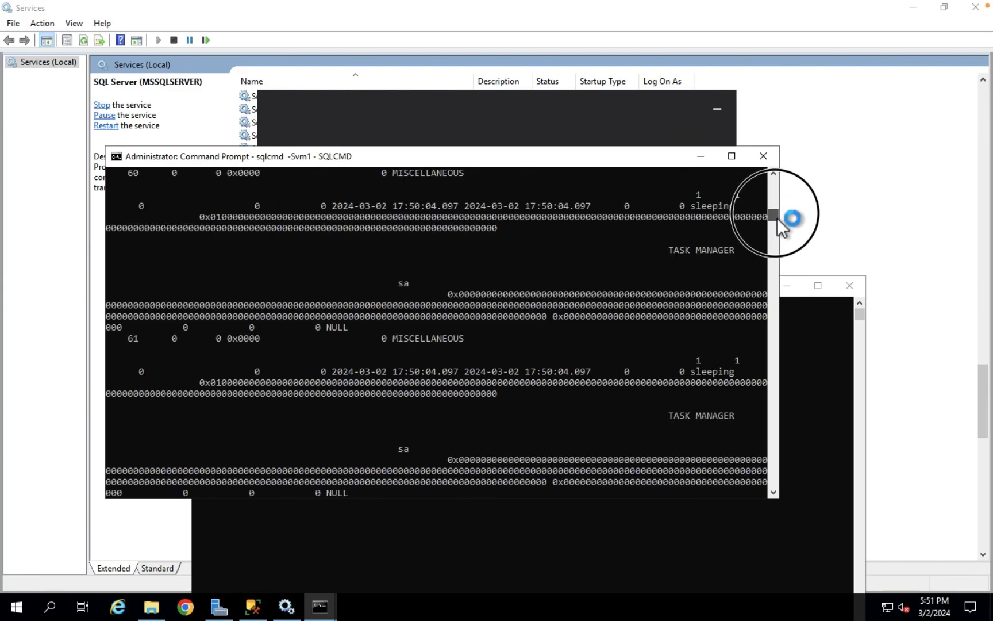
left_click(775, 494)
left_click(775, 492)
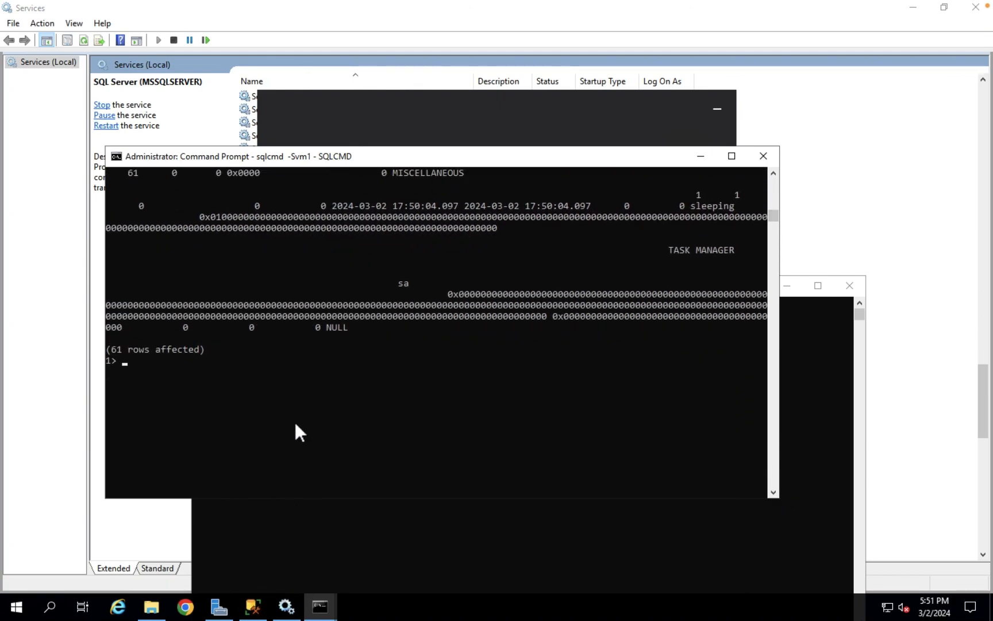
Query sysdatabases (master, tempdb, model, msdb), maximize the console, and type create database test1
type("select * from sysdatabases")
key("Return")
type("go")
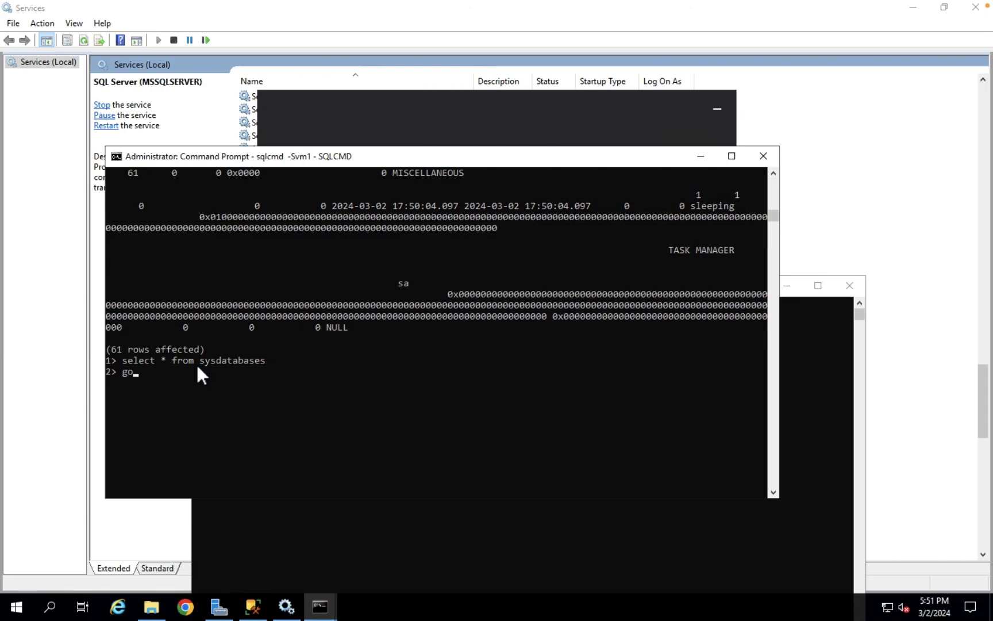
key("Return")
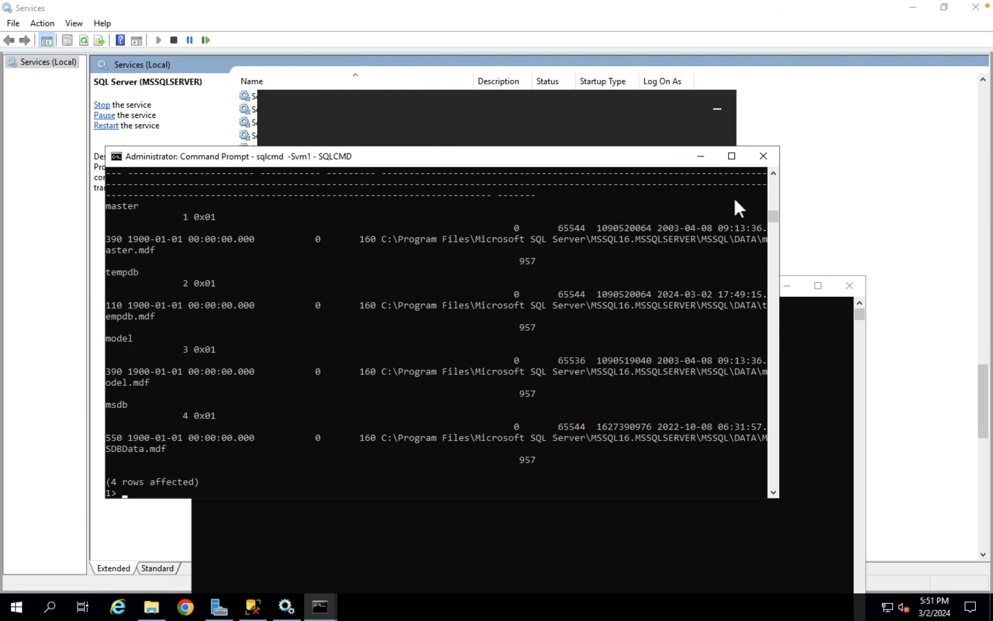
left_click(731, 156)
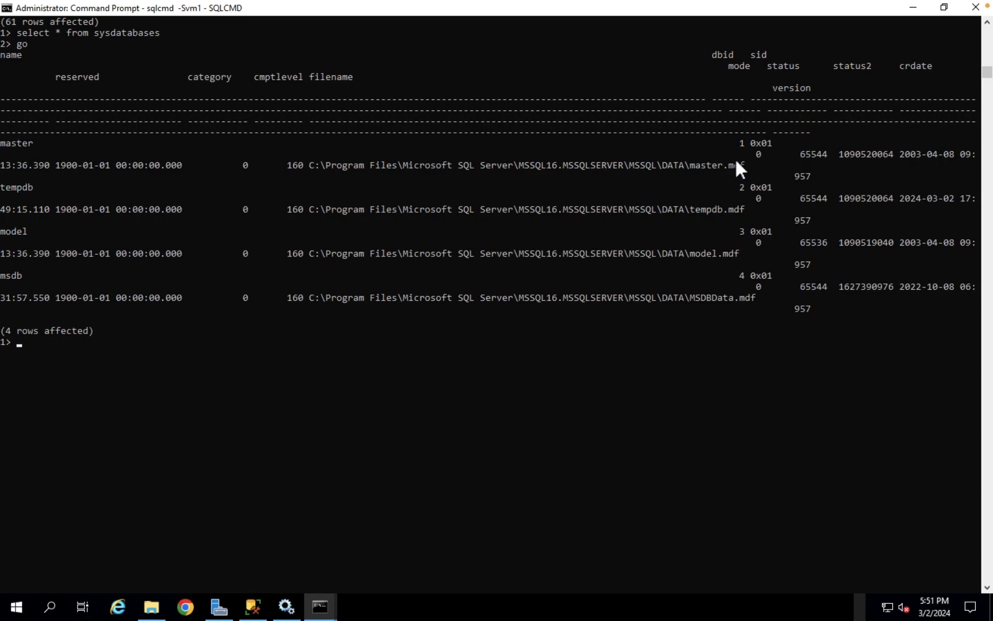
type("create database test1")
Execute the CREATE DATABASE test1 batch with go, then query sysdatabases for name='test'
key("Return")
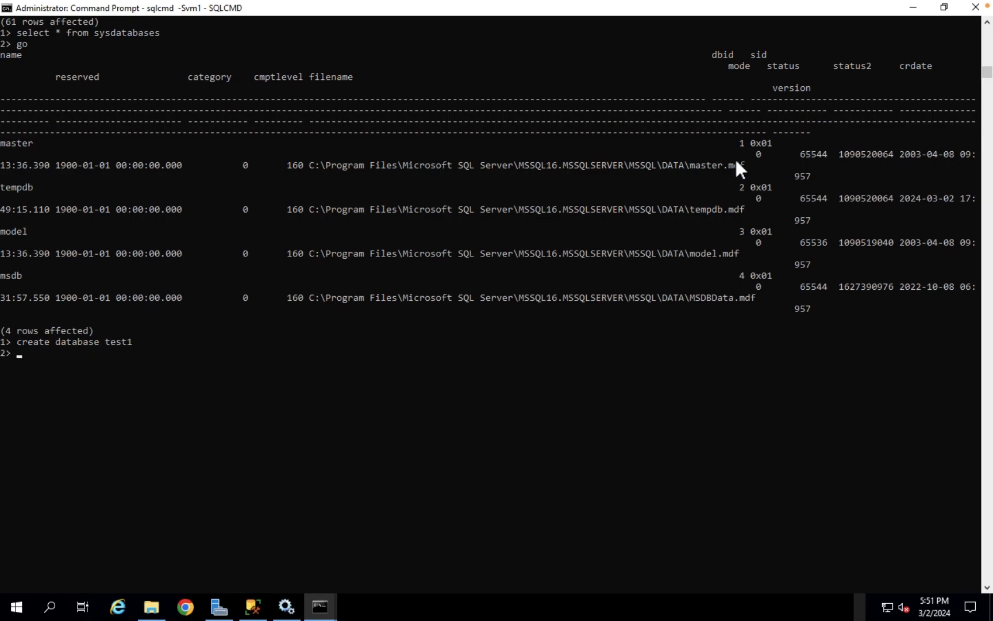
type("go")
key("Return")
type("select * from sysdatabases ")
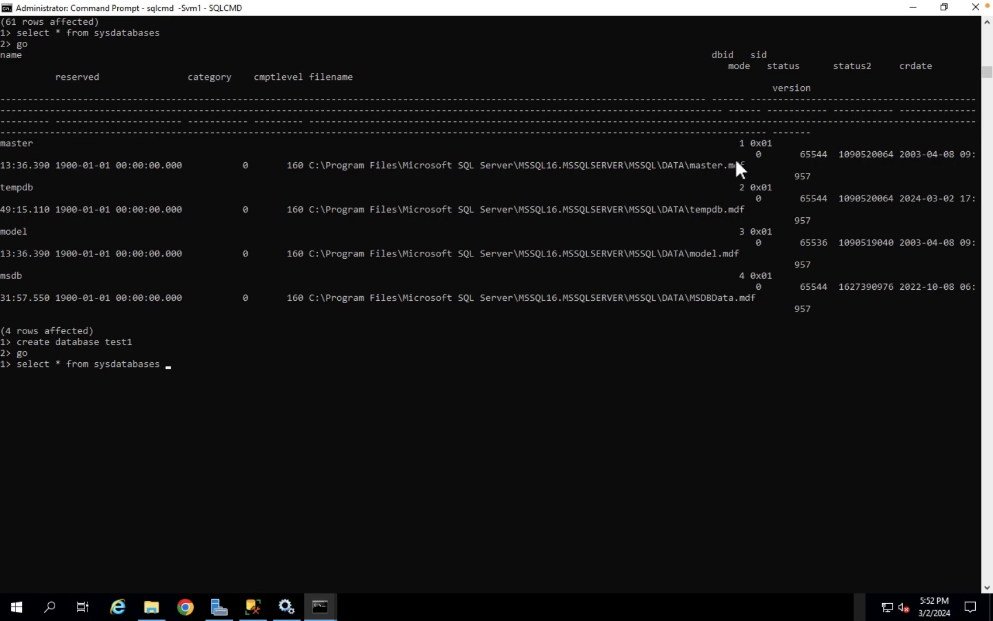
type("where name='test'")
key("Return")
type("go")
key("Return")
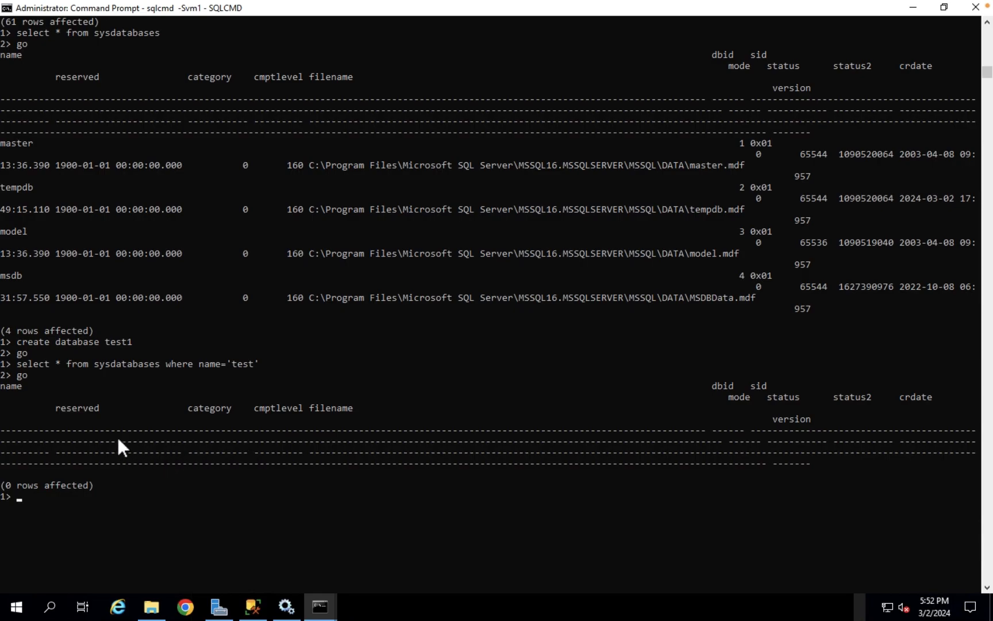
List all databases with select * from sysdatabases and mark test1 in the output
type("select * from sysdatabsa")
key("BackSpace")
key("BackSpace")
type("ases")
key("Return")
type("go")
key("Return")
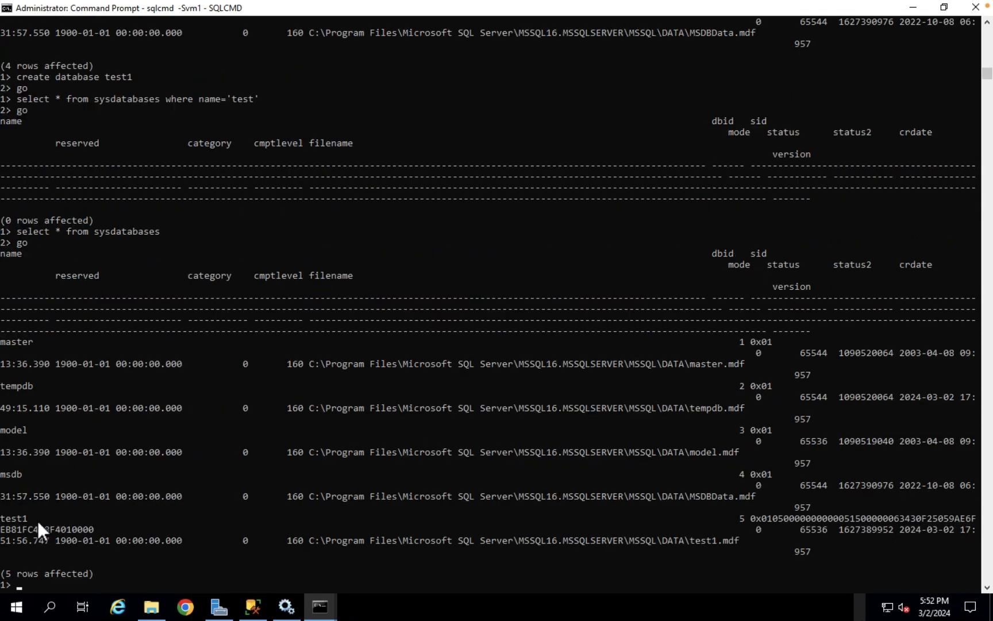
left_click_drag(31, 520, 2, 524)
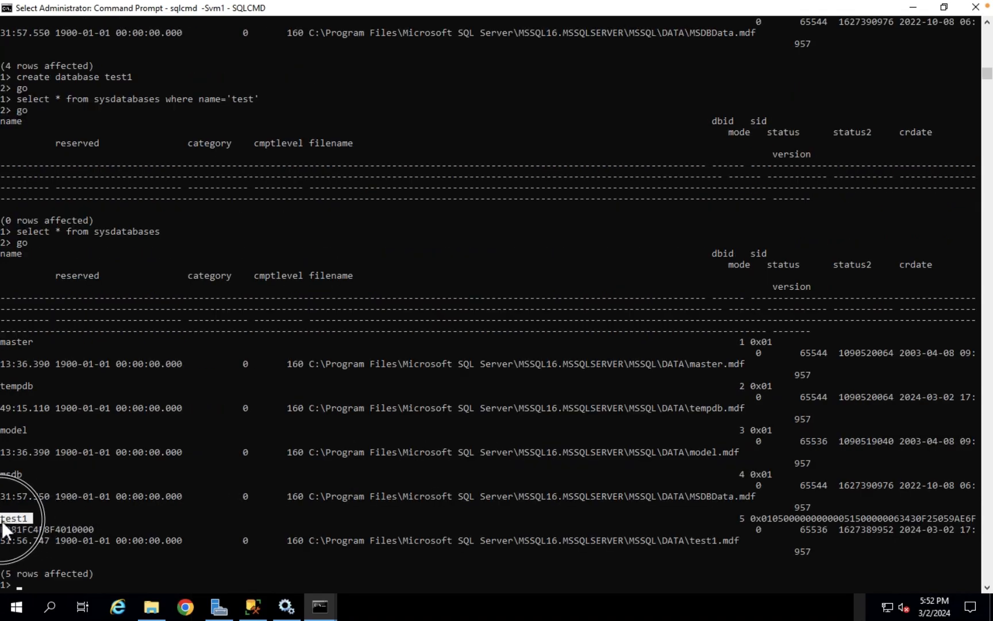
left_click(66, 583)
Query sysdatabases where name='test1', getting 1 row, then bring the finished SSMS setup window forward
type("select * fro")
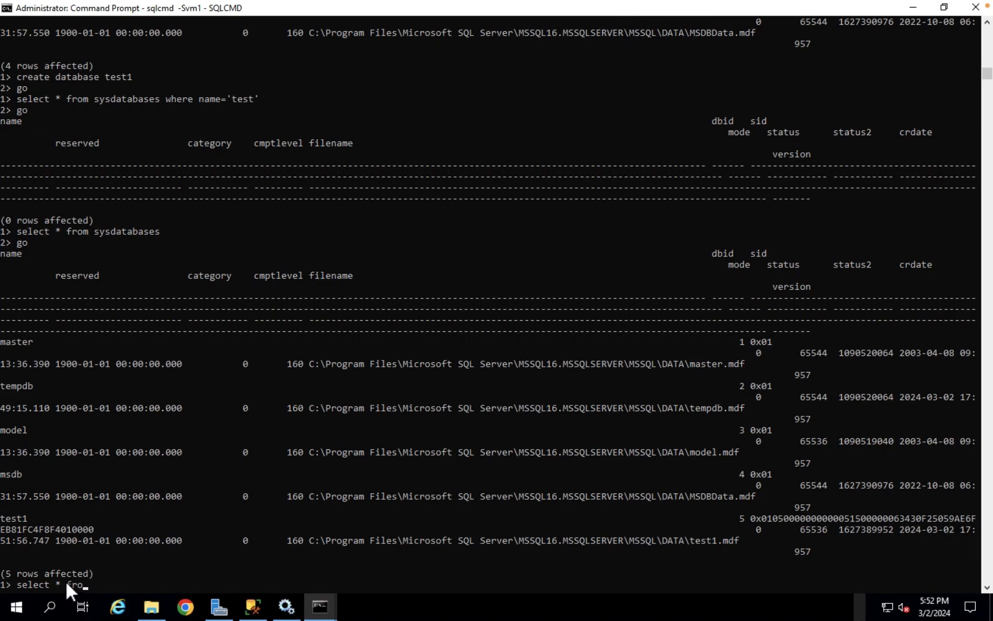
type("sysdatabases where name=")
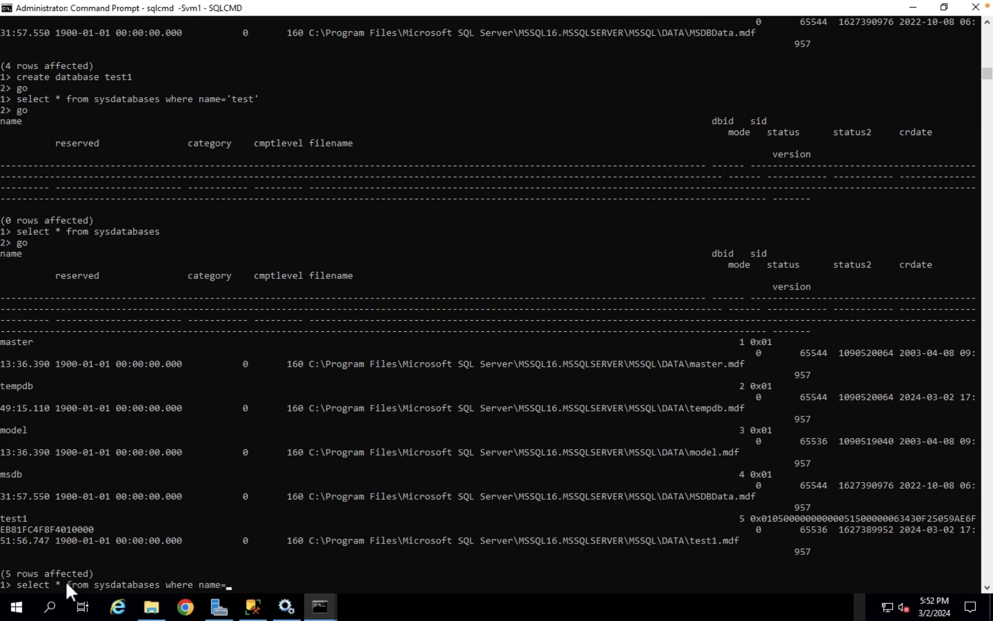
type("test1")
key("Return")
type("go")
key("Return")
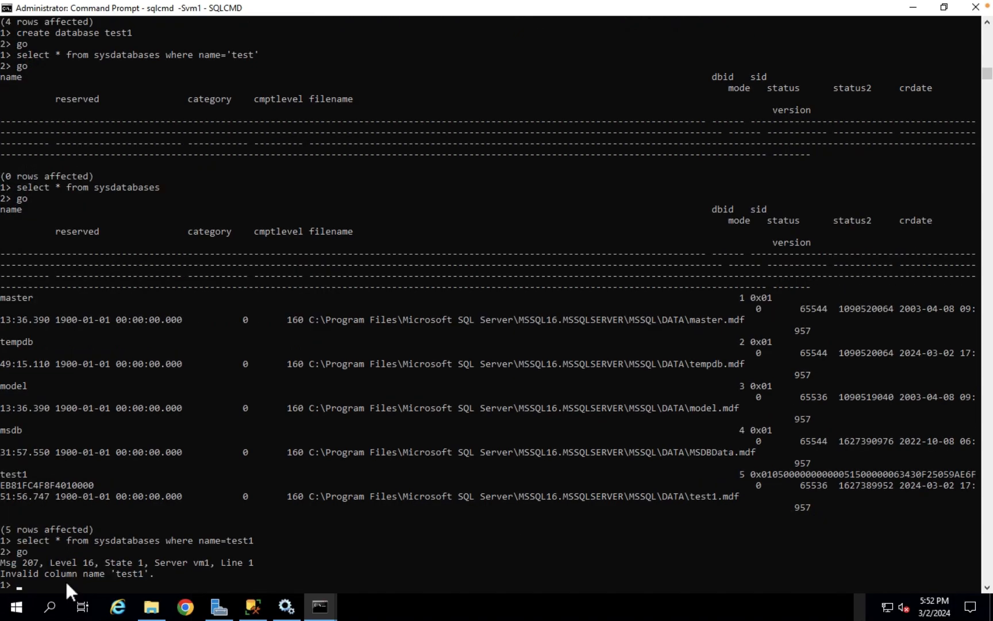
key("Up")
key("Up")
key("BackSpace")
key("BackSpace")
key("BackSpace")
key("BackSpace")
key("BackSpace")
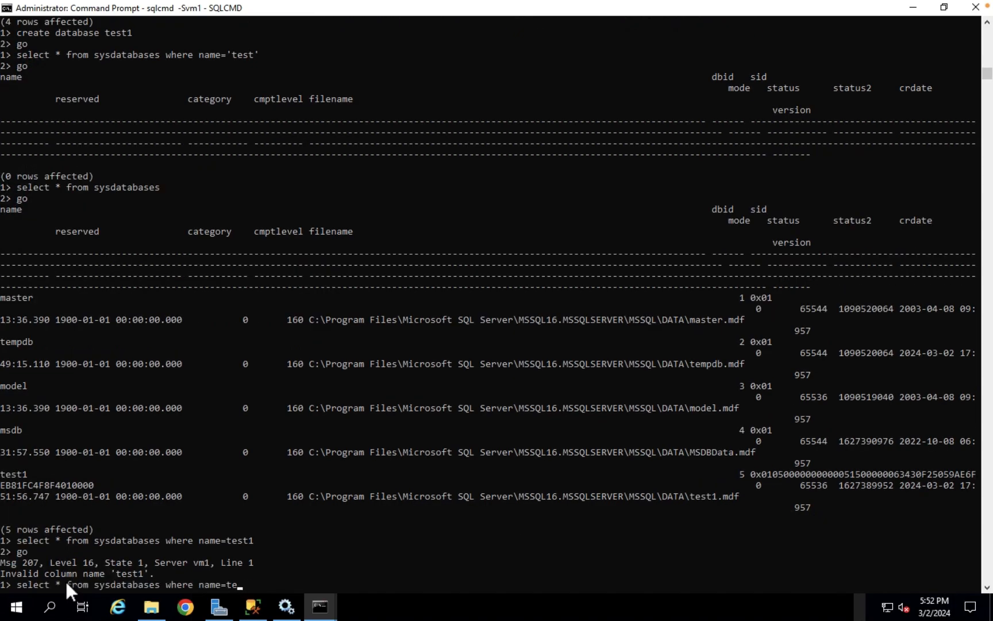
type("'test1'")
key("Return")
type("go")
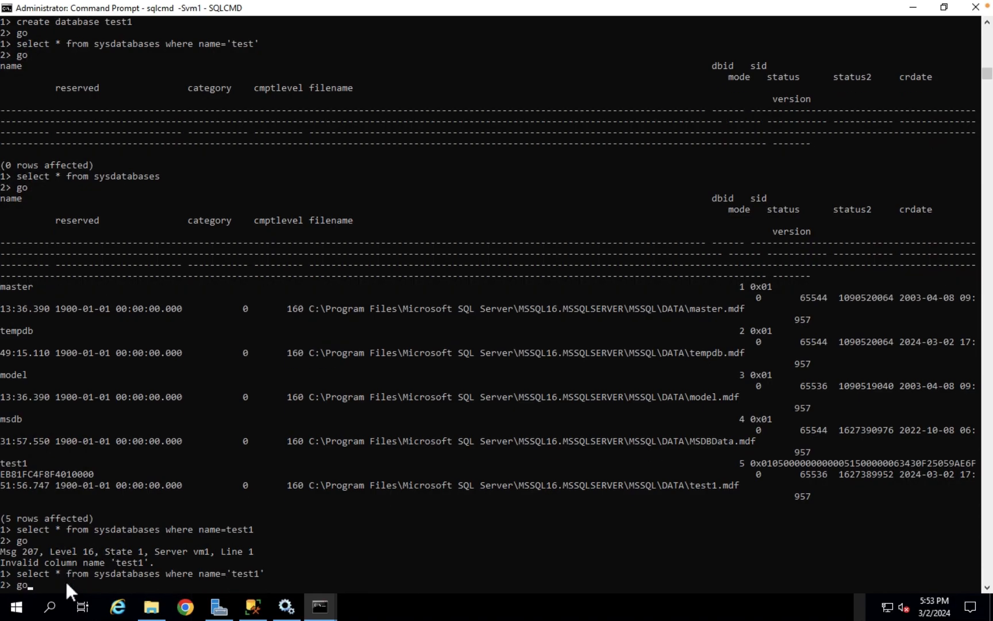
key("Return")
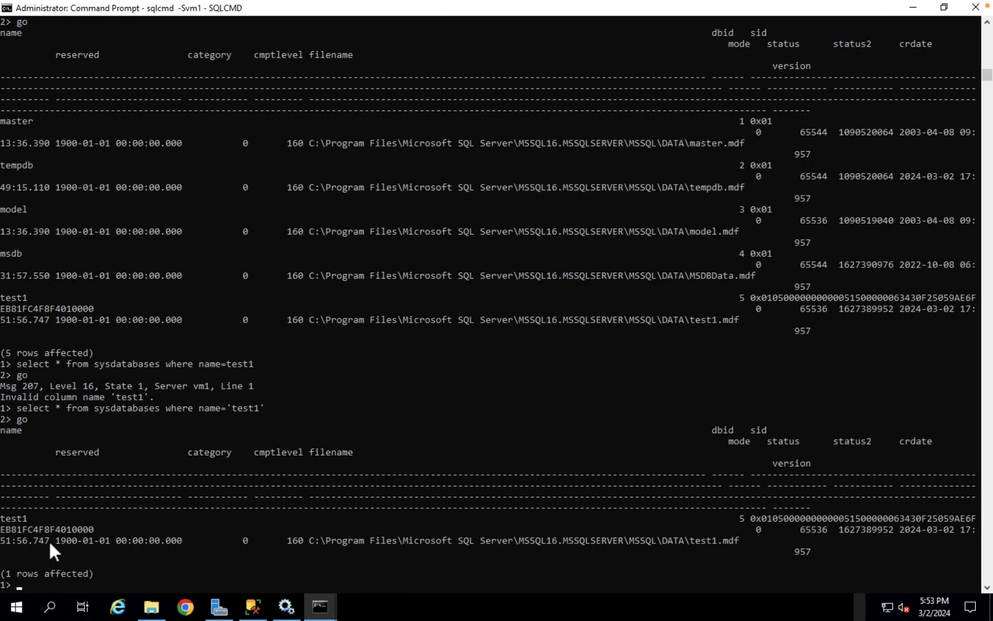
left_click_drag(31, 518, 5, 520)
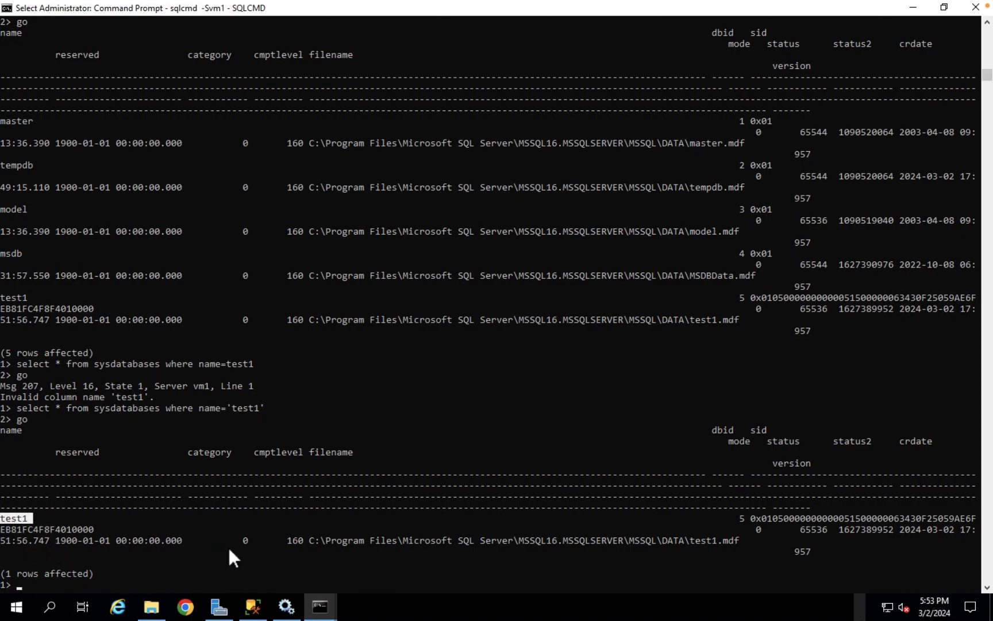
left_click(259, 611)
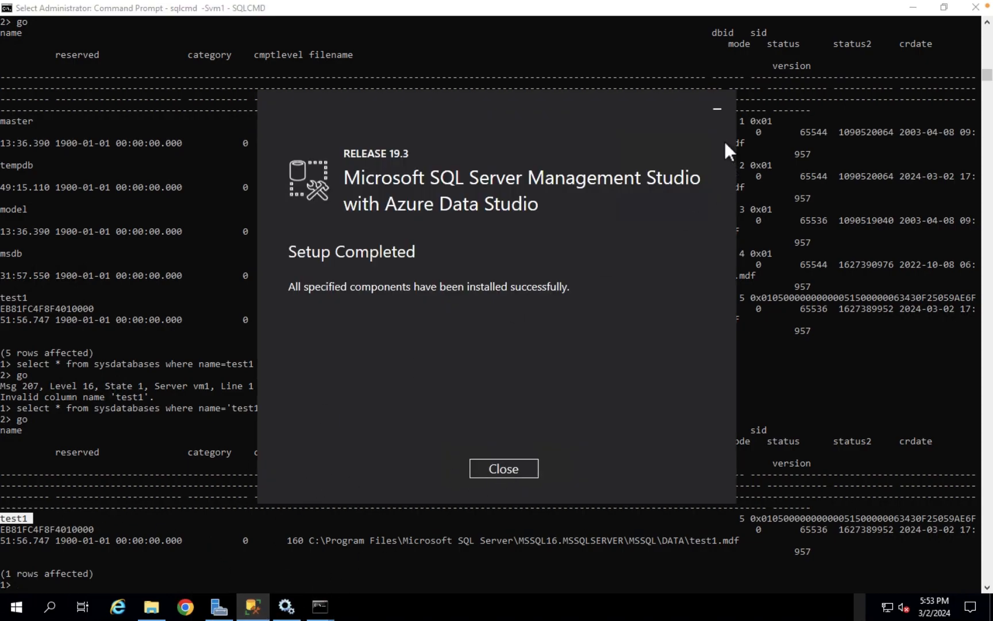
Close the completed SSMS installer and minimize both command prompt windows
left_click(508, 473)
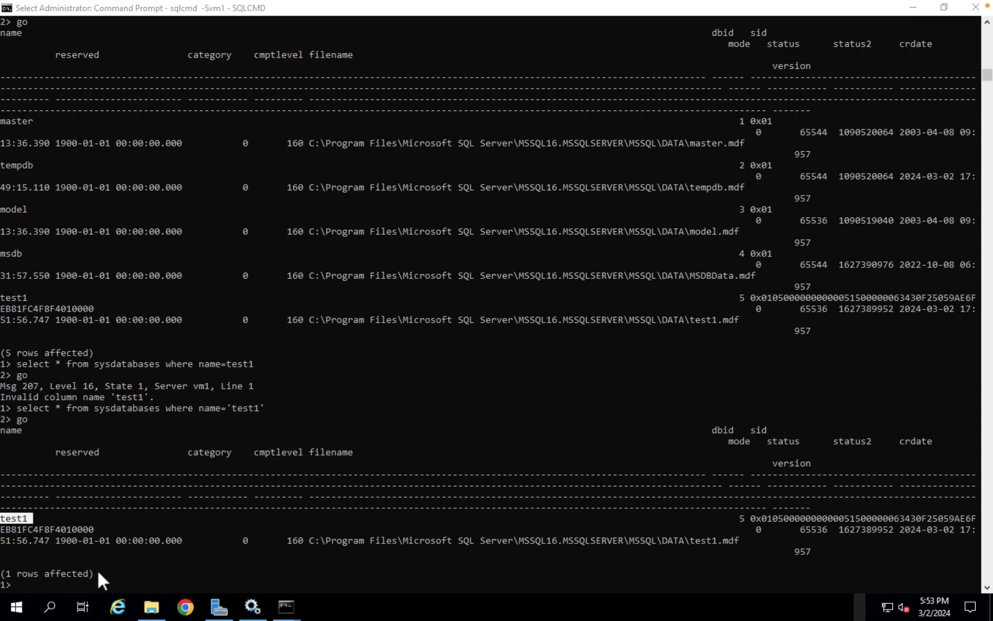
left_click(42, 577)
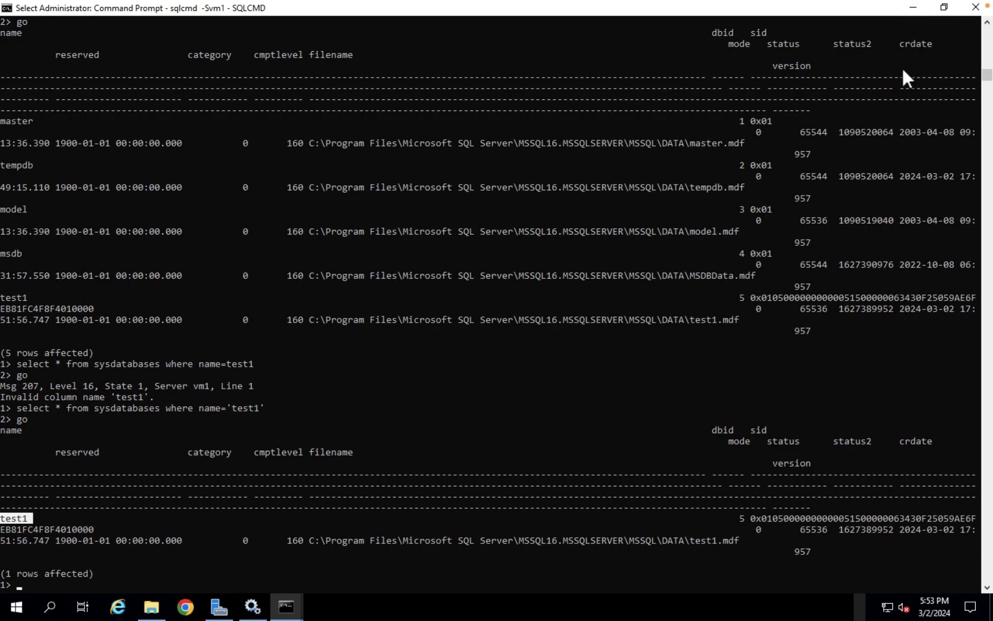
left_click(914, 12)
left_click(790, 289)
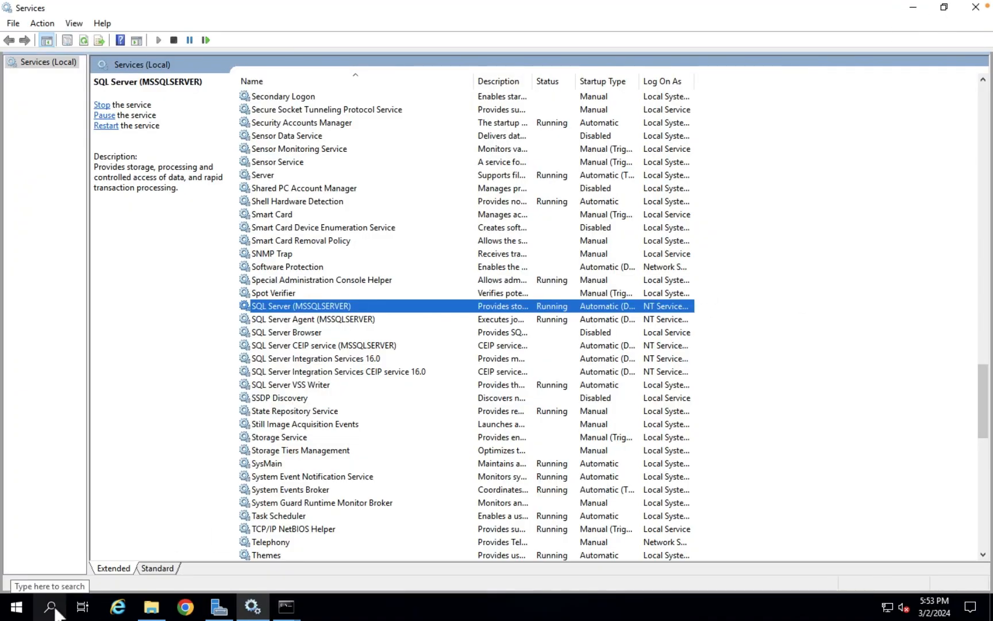
Search the Start menu for 'ssms' and launch SQL Server Management Studio 19
left_click(23, 615)
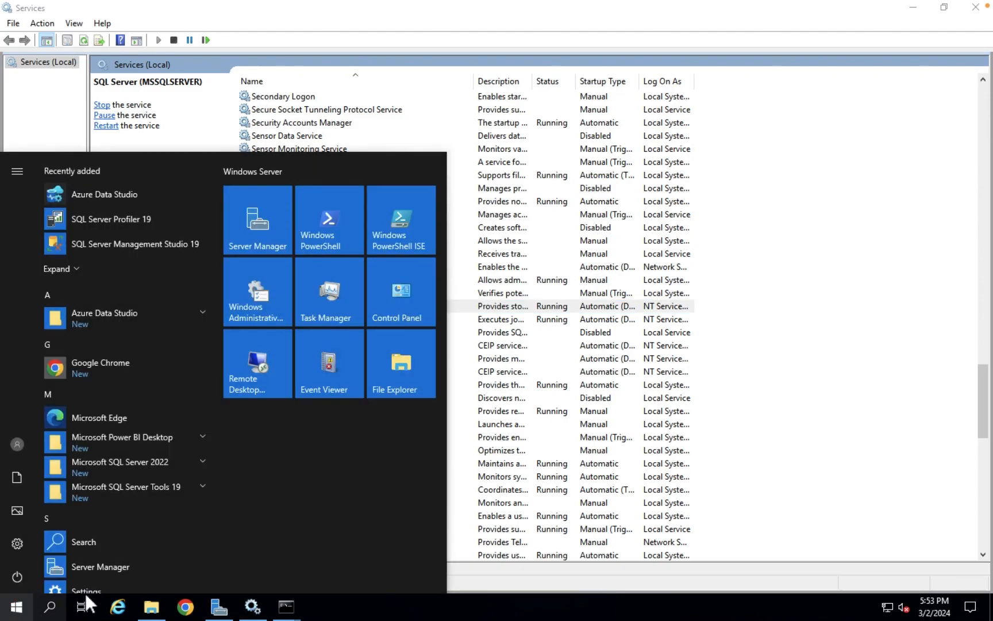
left_click(850, 378)
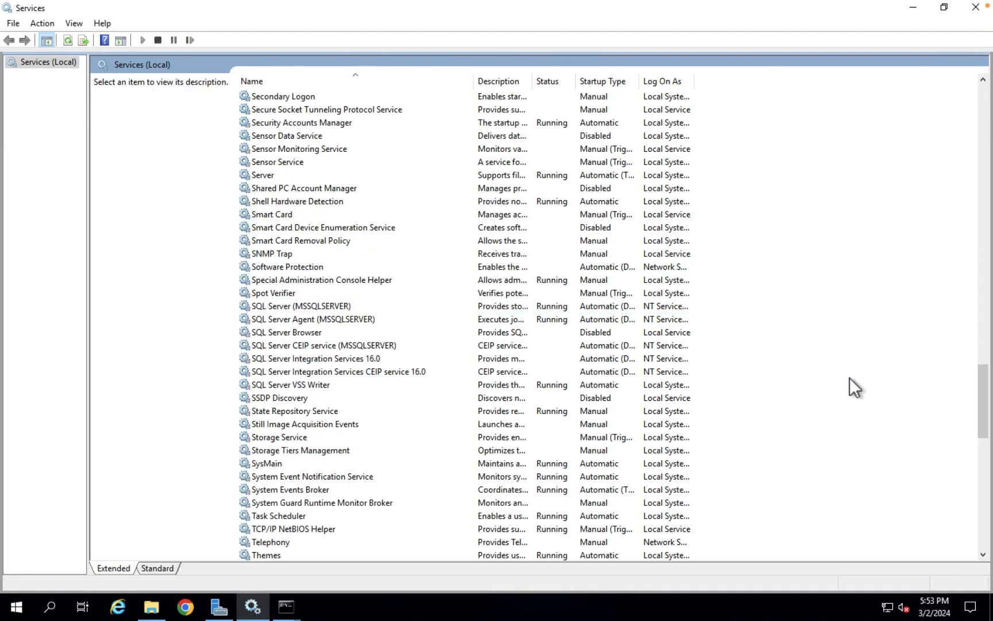
left_click(64, 608)
type("ssms")
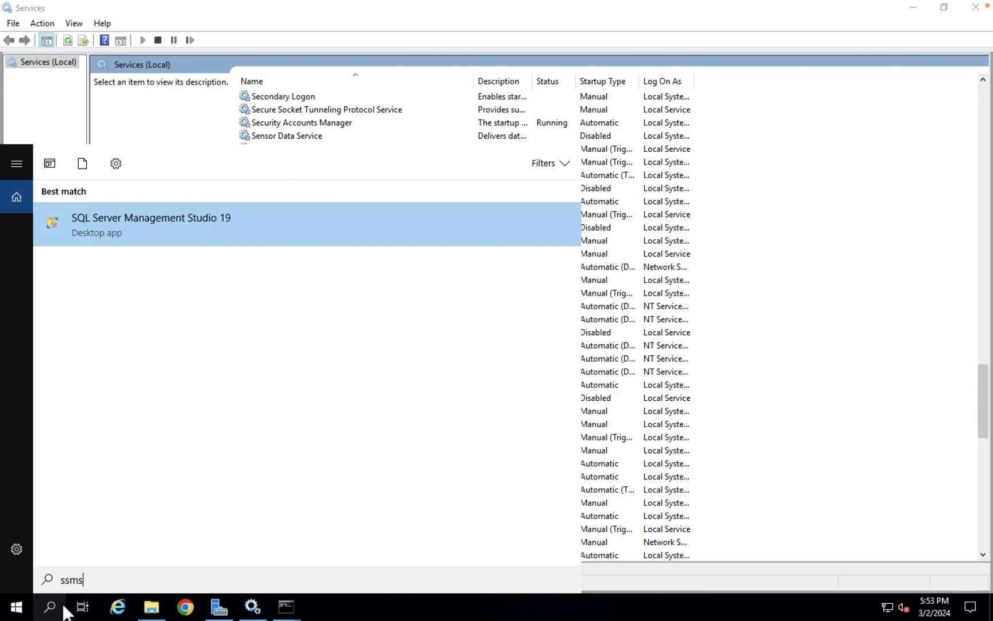
left_click(133, 241)
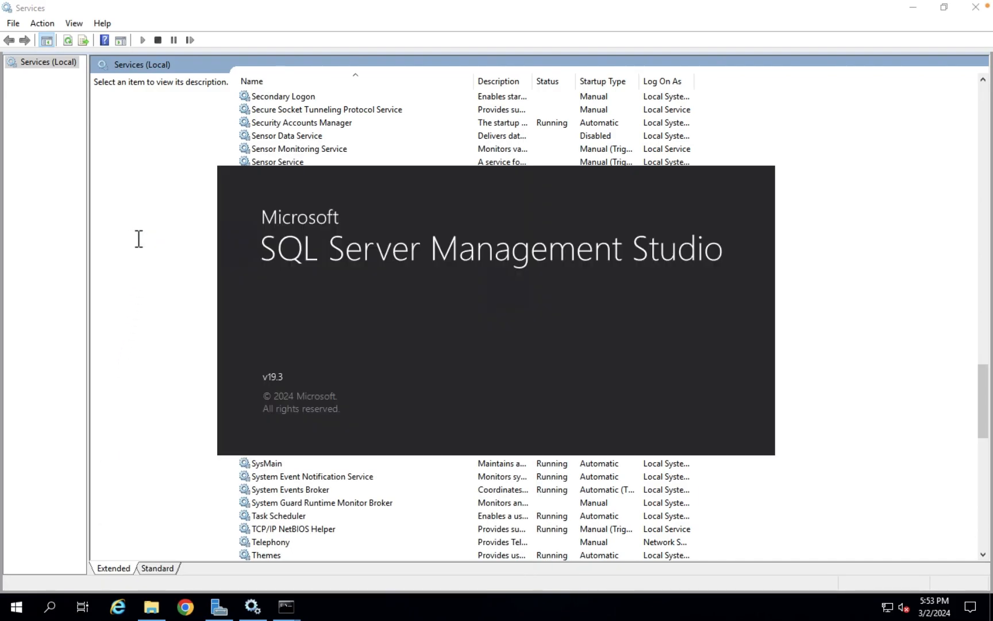
Advance the presentation to the Connect to SQL Instance slide, then return to the vm1 remote session
mouse_move(499, 618)
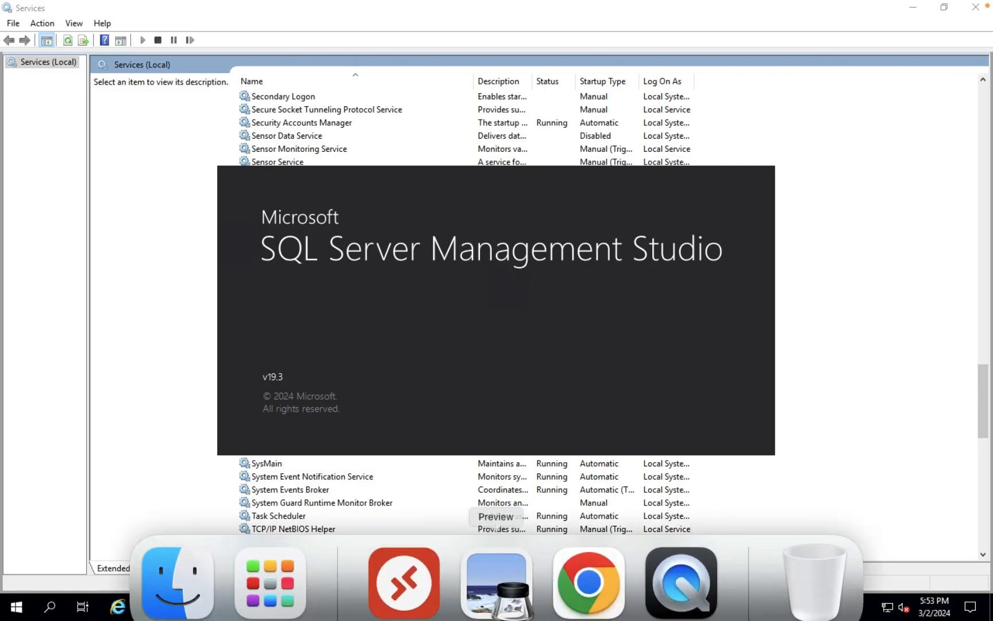
left_click(513, 570)
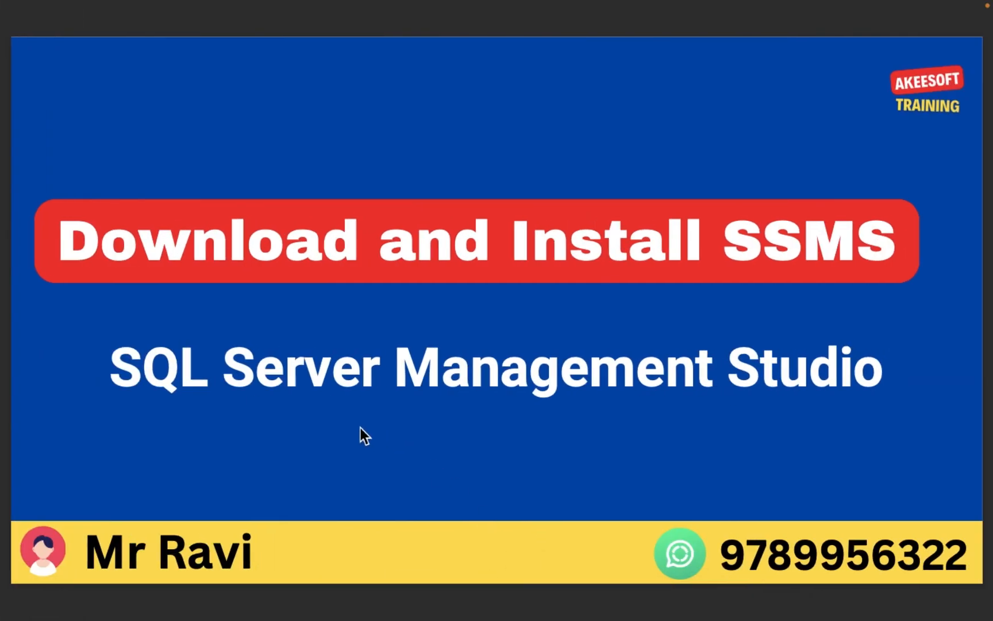
key("Right")
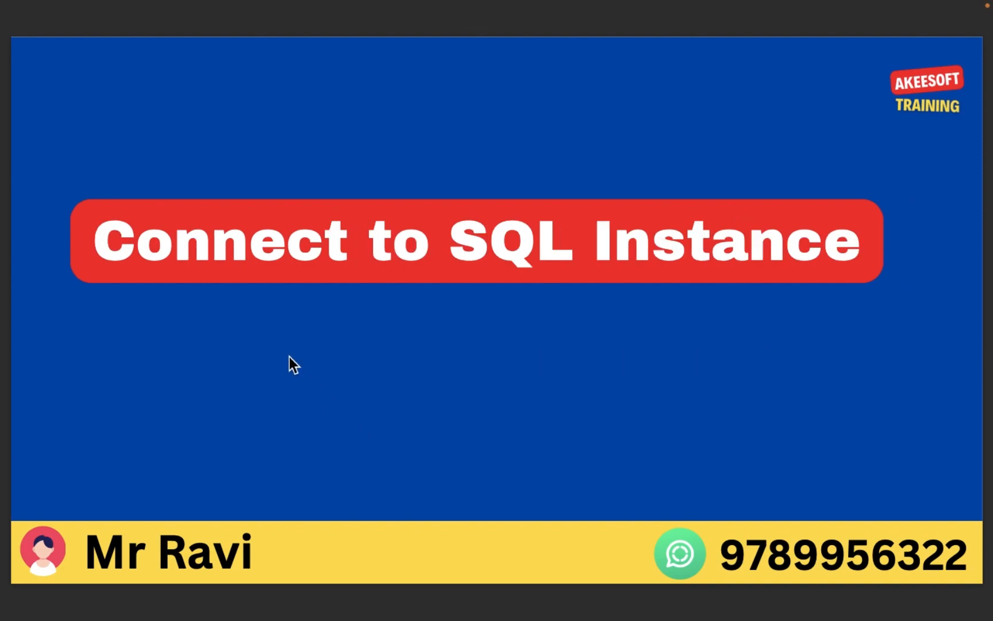
mouse_move(587, 580)
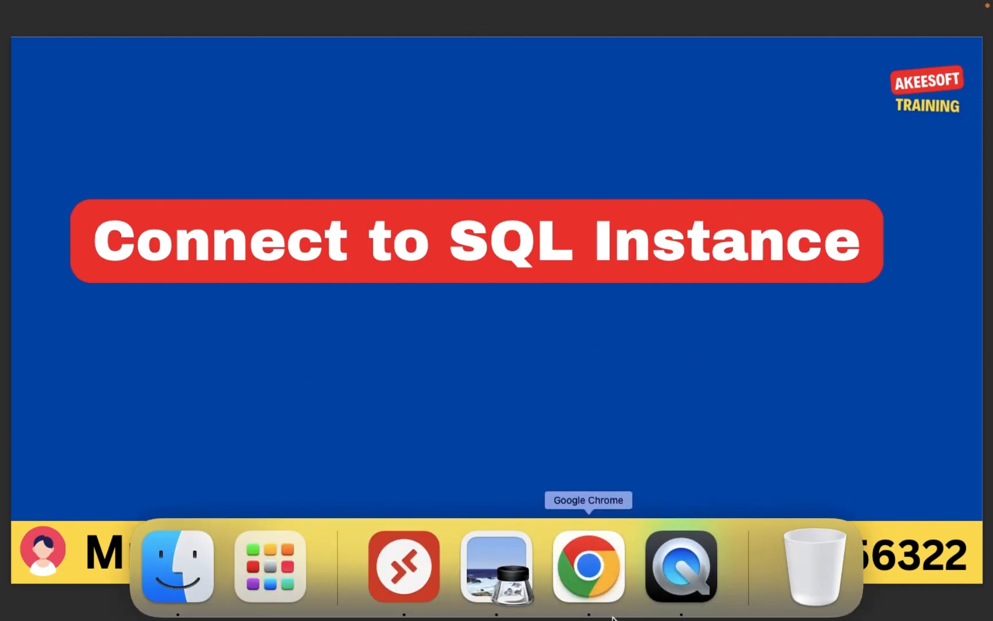
left_click(681, 581)
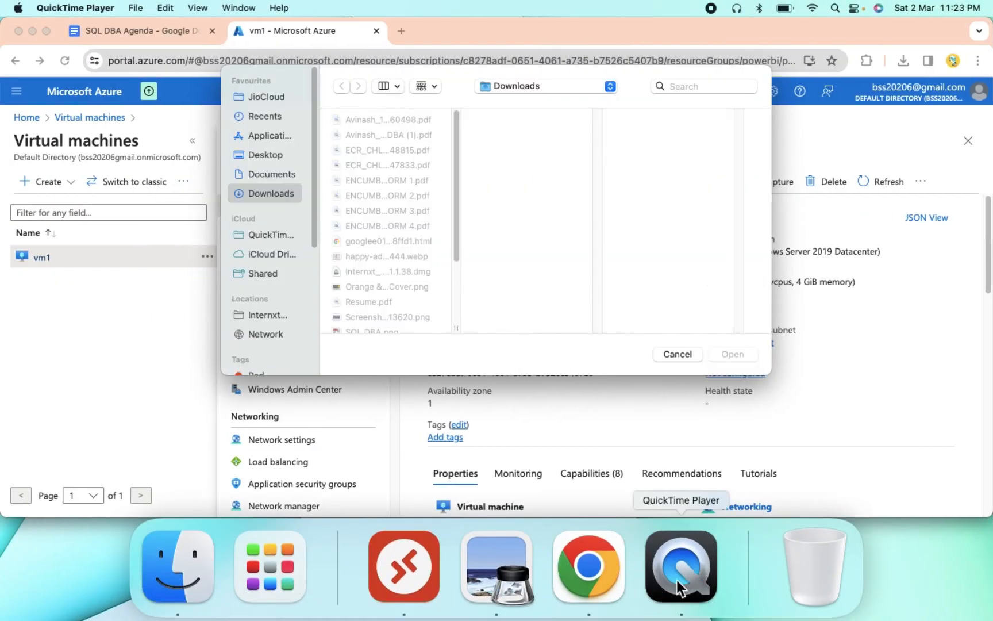
left_click(437, 569)
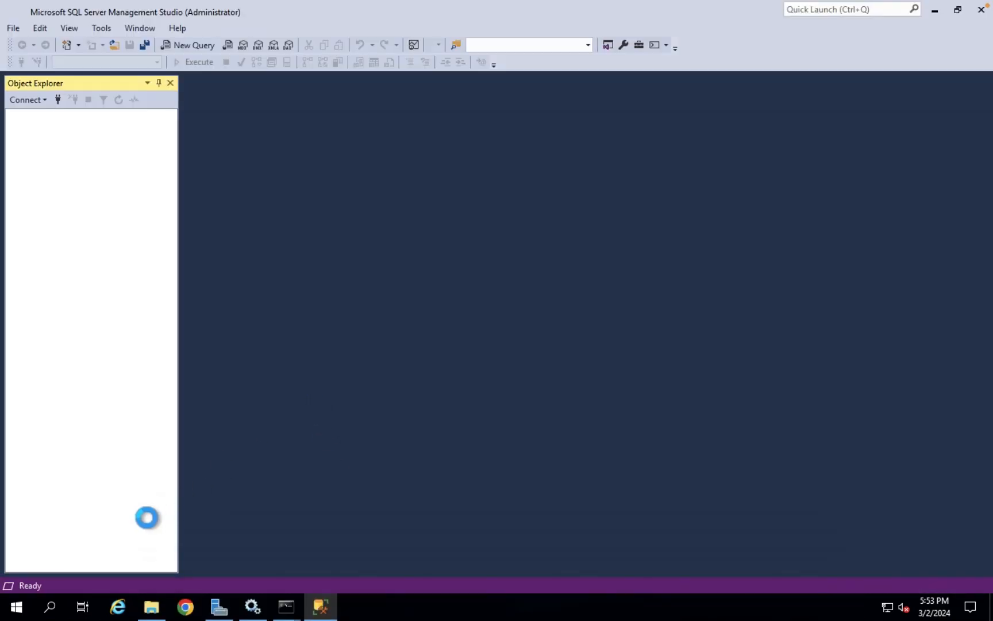
Connect SSMS to server vm1 using Windows Authentication
mouse_move(292, 615)
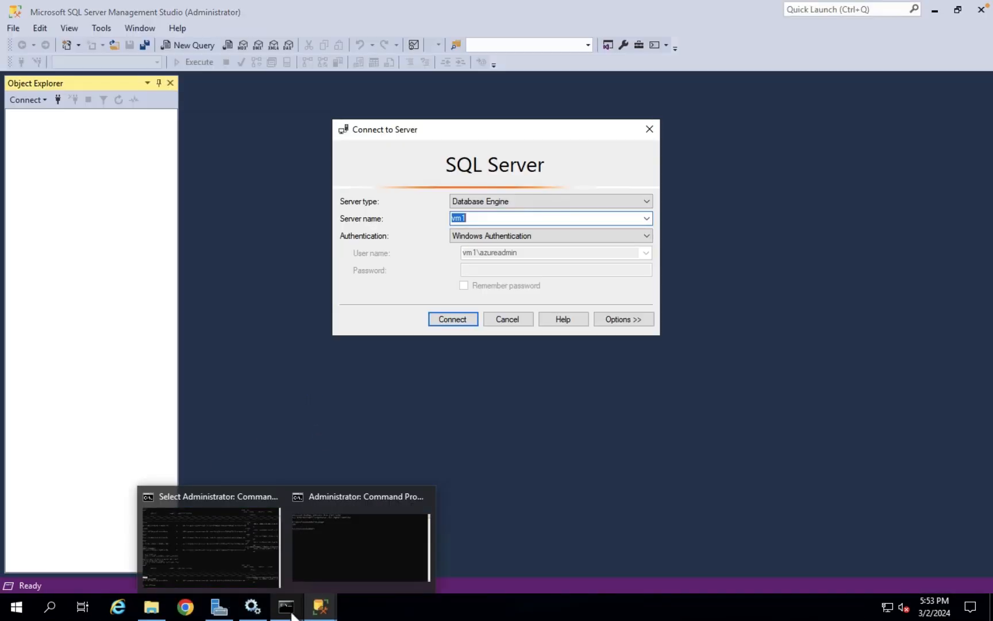
left_click(231, 536)
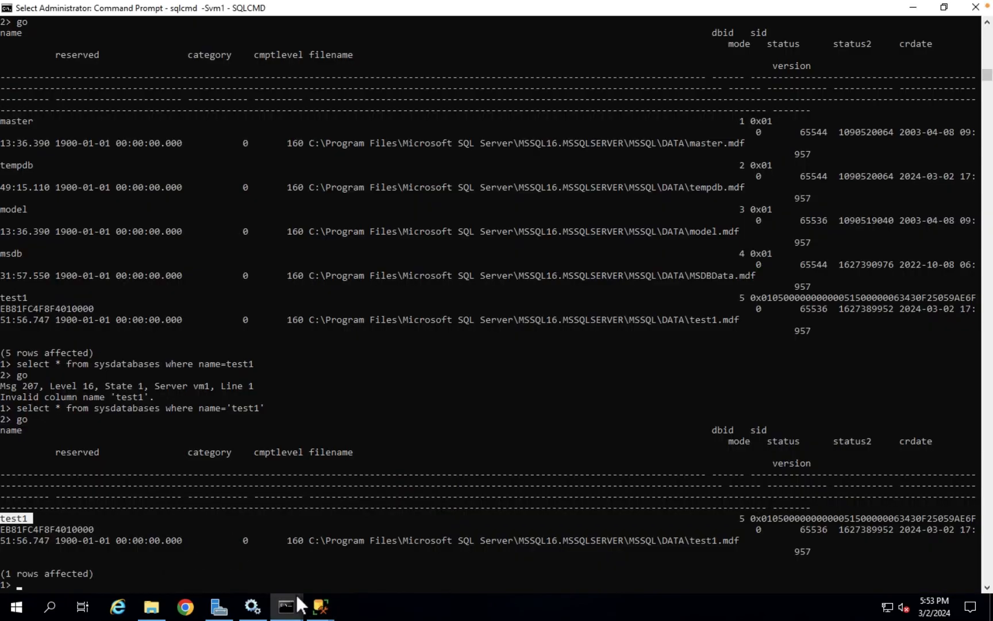
mouse_move(320, 606)
left_click(354, 540)
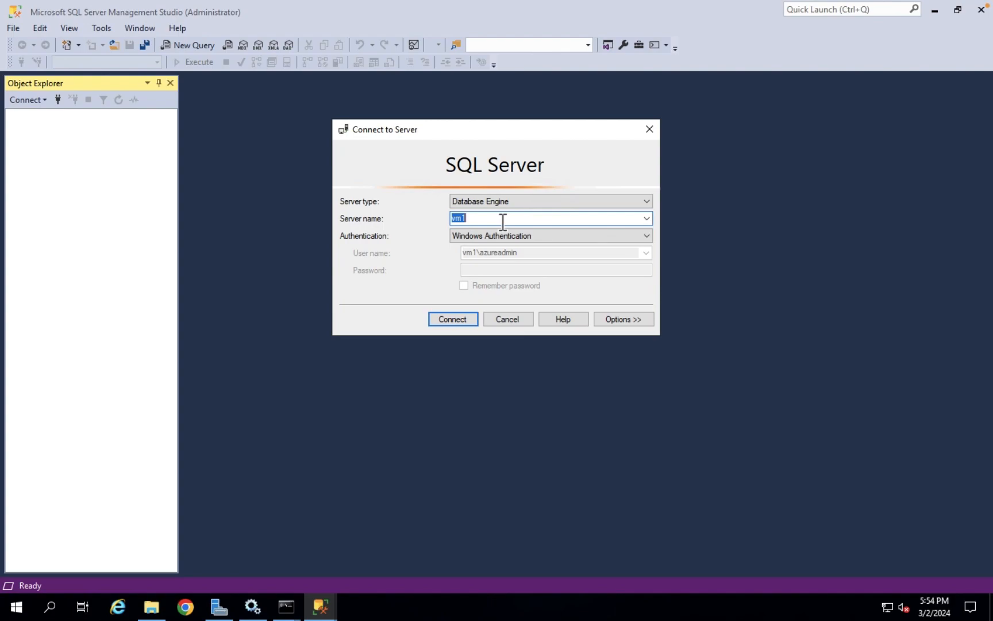
left_click(513, 236)
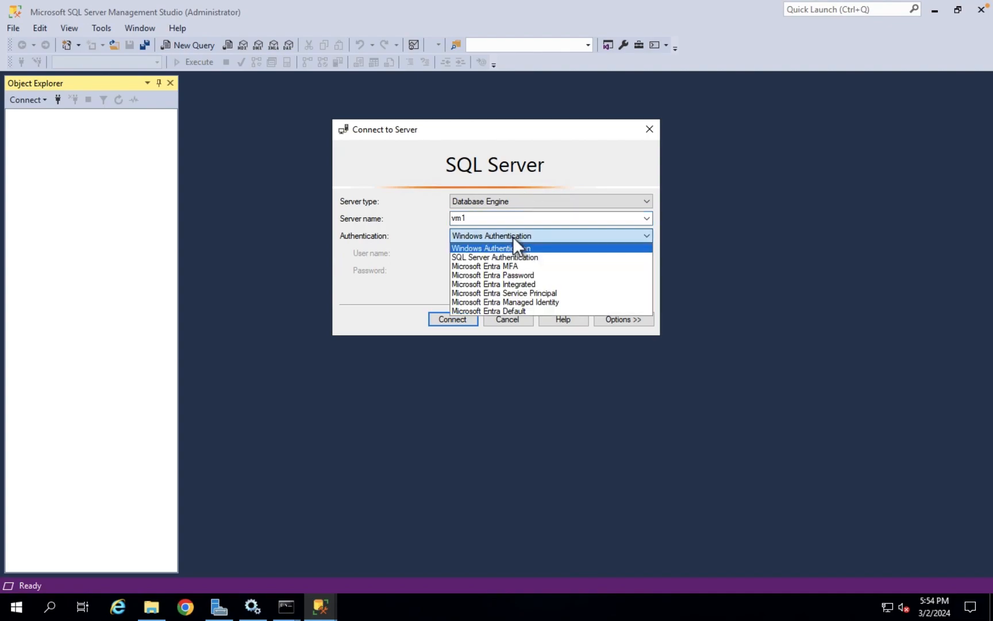
left_click(542, 248)
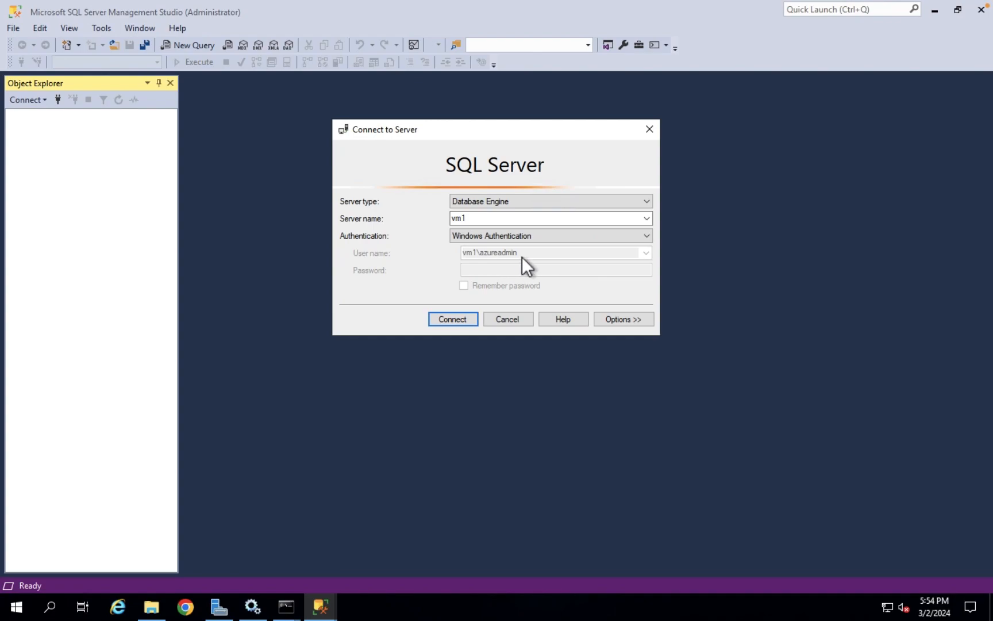
left_click(463, 318)
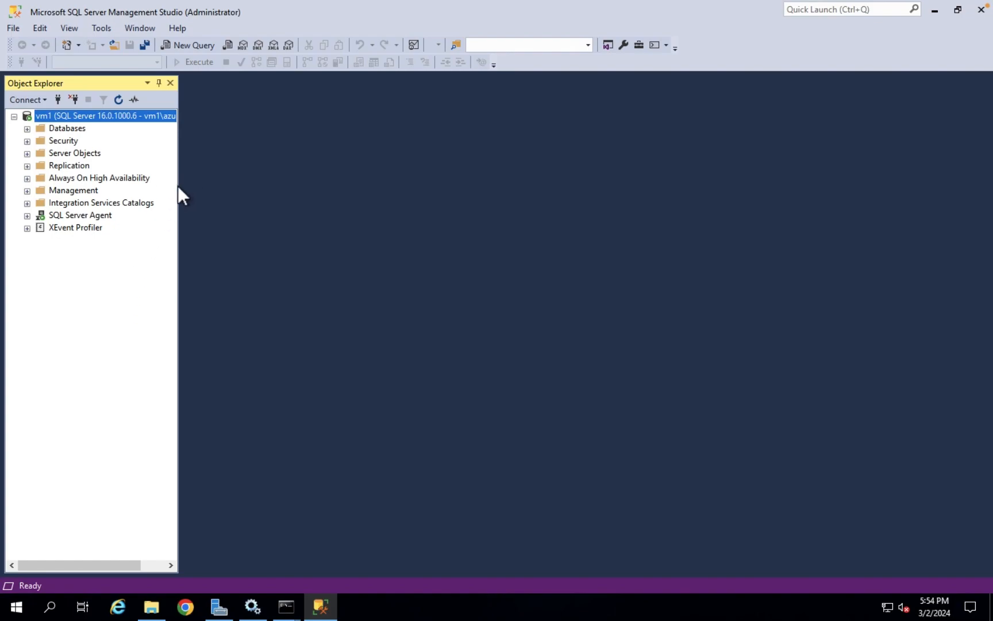
Widen Object Explorer and start a new Database Engine connection
left_click_drag(187, 191, 322, 224)
left_click(32, 104)
left_click(54, 117)
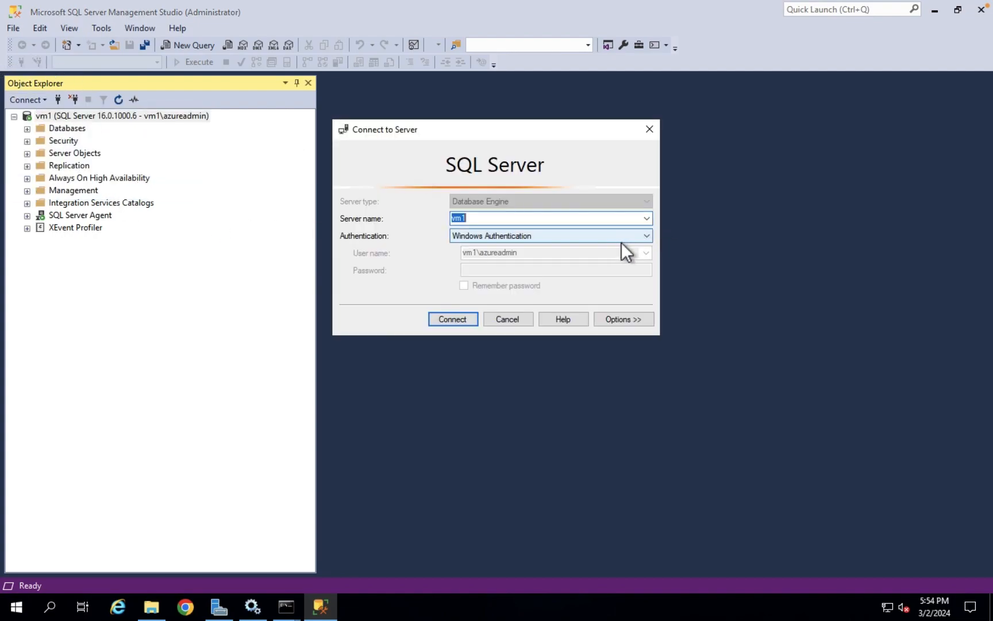
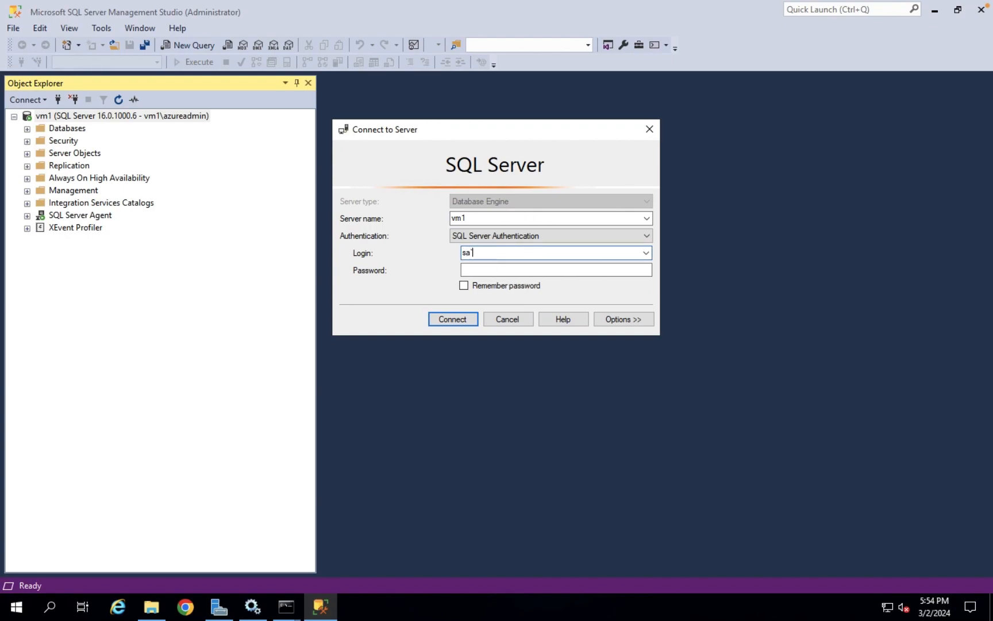
Sign in to vm1 as sa with SQL Server Authentication, retyping the mistyped password
key("Tab")
type("**********")
key("Return")
key("Return")
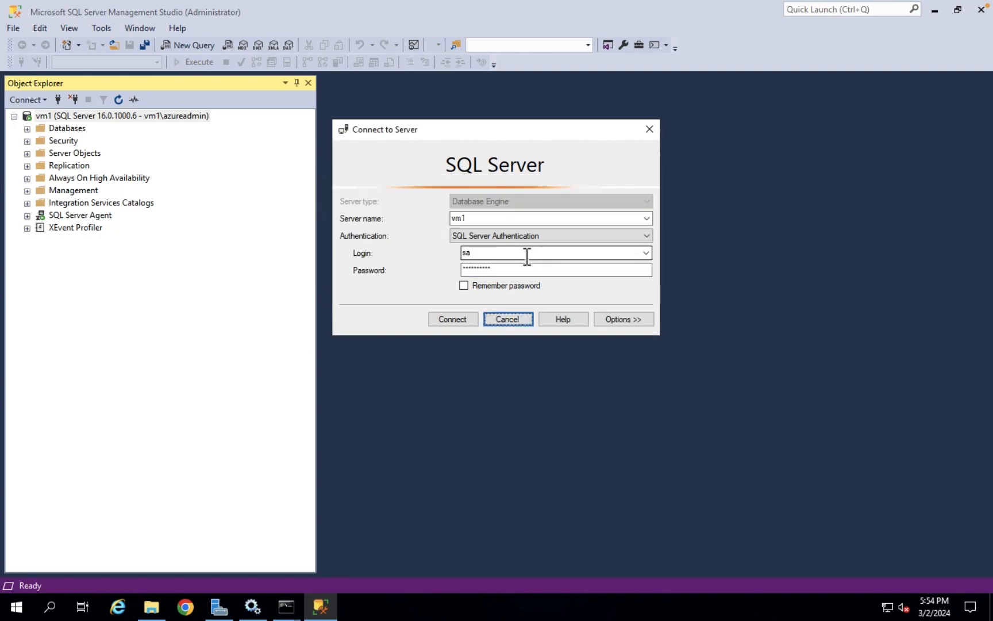
left_click_drag(523, 270, 425, 268)
type("*************")
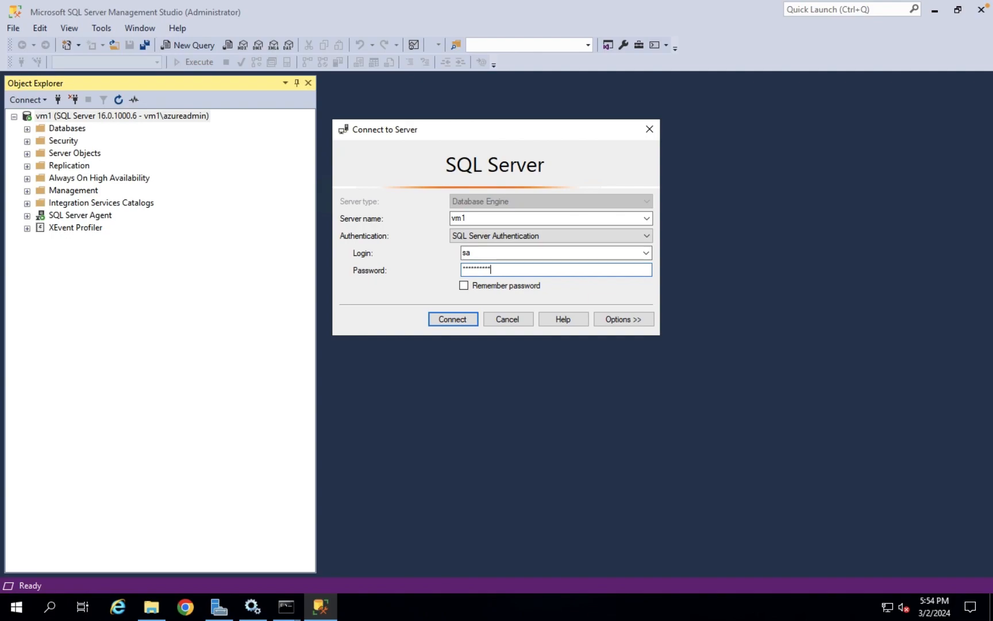
key("Return")
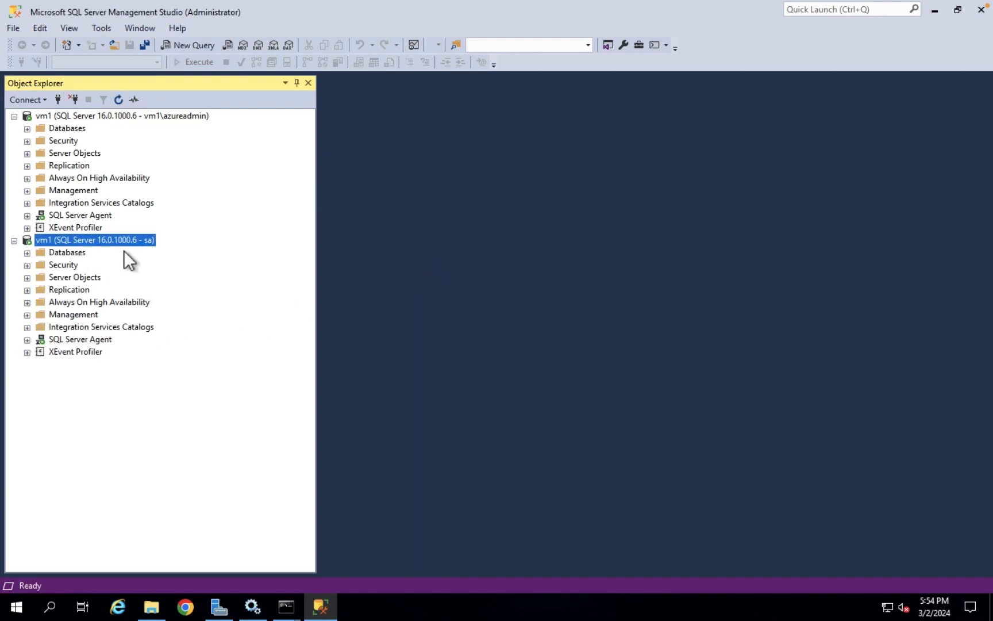
right_click(66, 120)
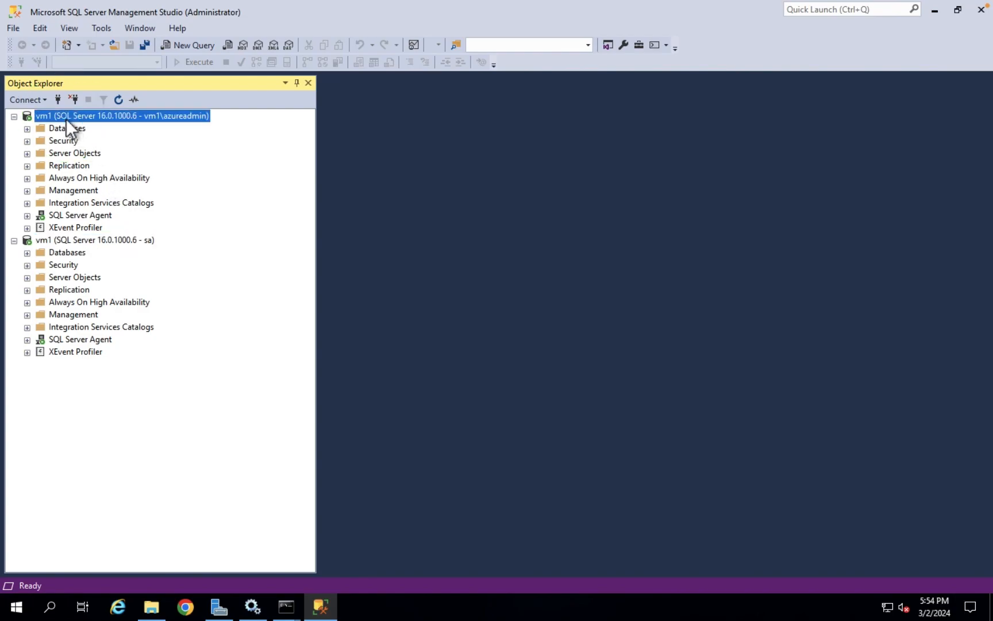
Review vm1 Server Properties security, restore mixed authentication mode, cancel, and expand Databases
left_click(131, 400)
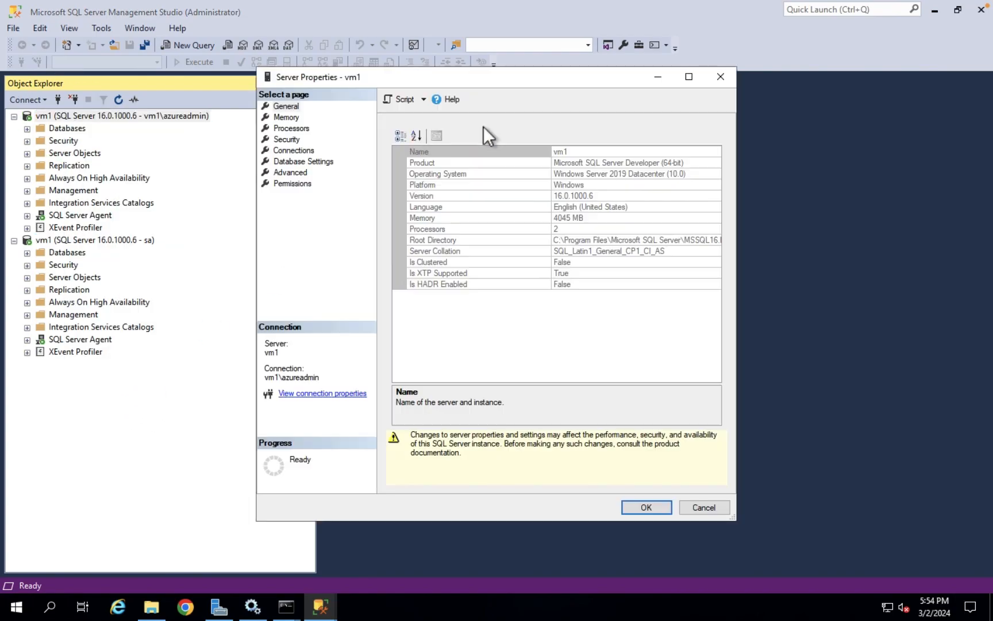
left_click(297, 139)
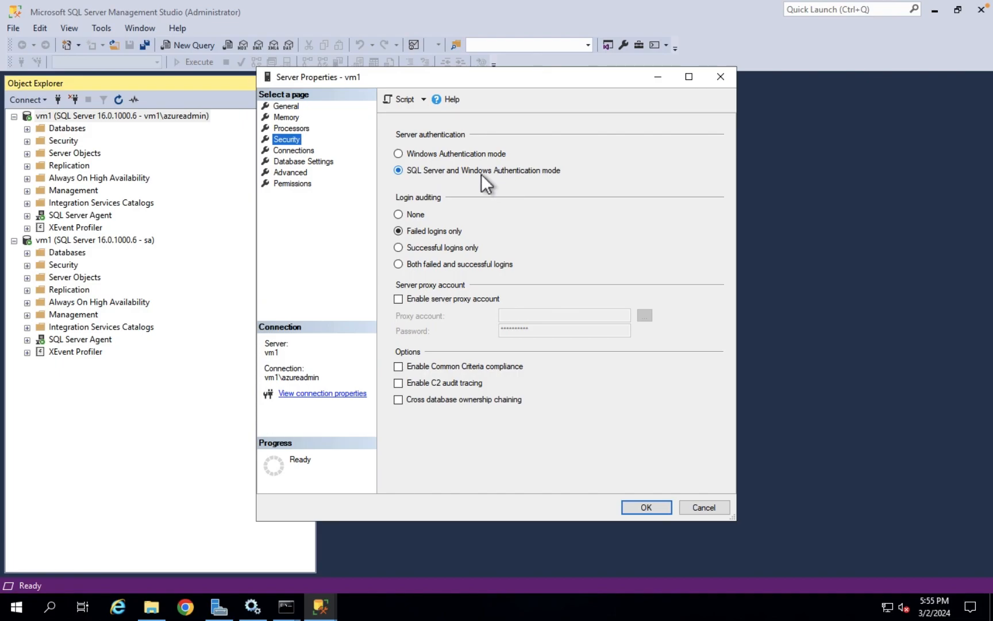
left_click(426, 156)
left_click(417, 172)
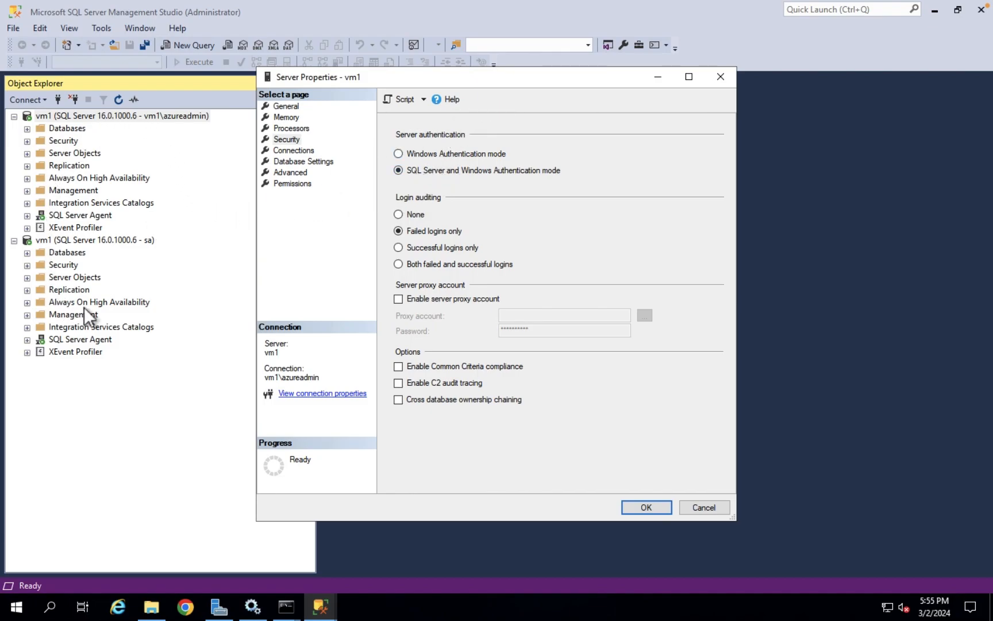
left_click(711, 507)
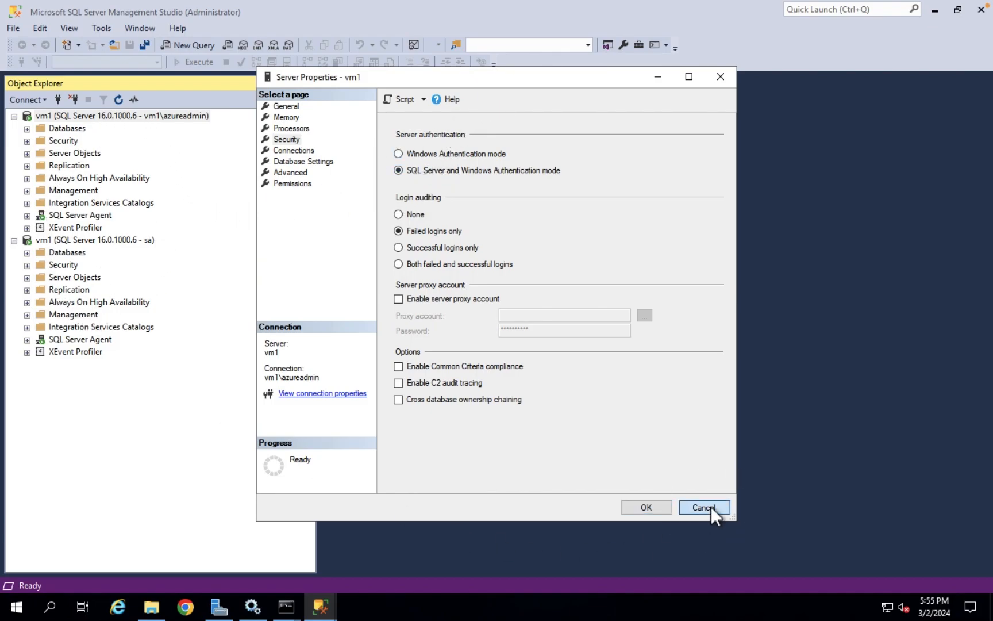
left_click(27, 129)
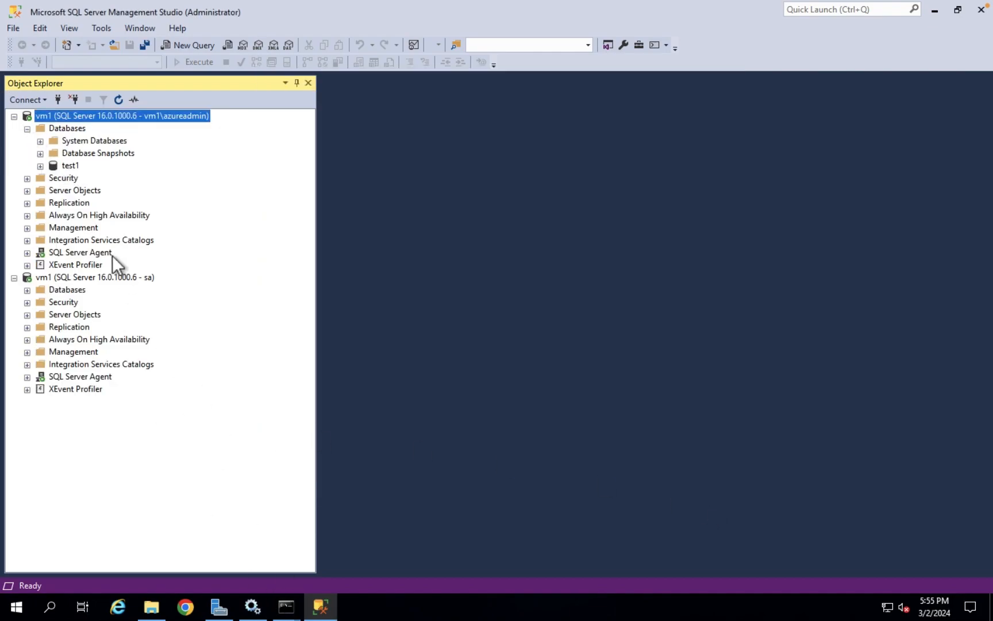
Select test1, review the earlier sysdatabases output in Command Prompt, then open a new query
left_click(70, 167)
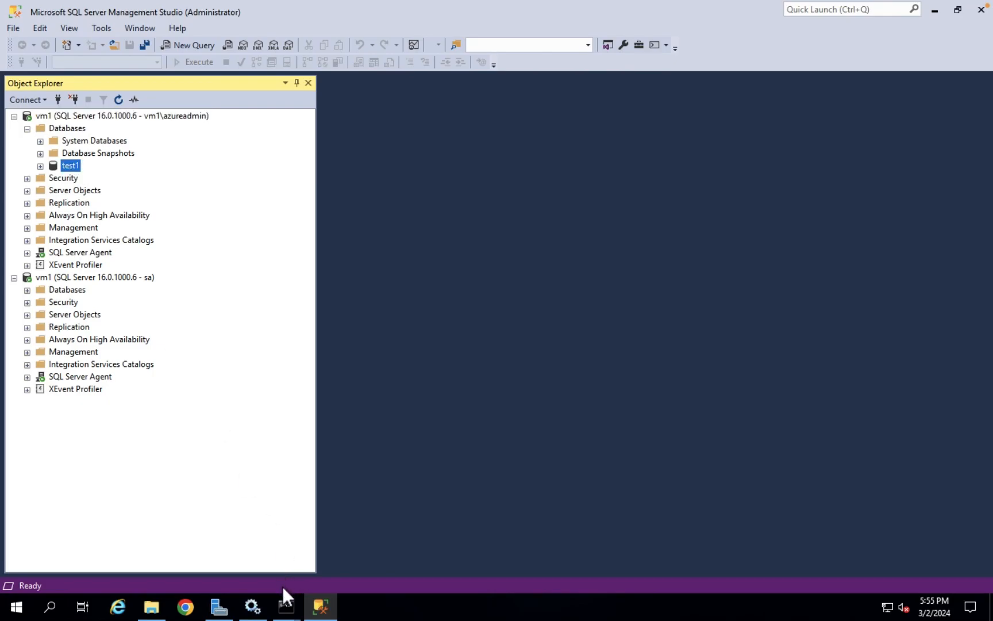
left_click(278, 533)
left_click(421, 586)
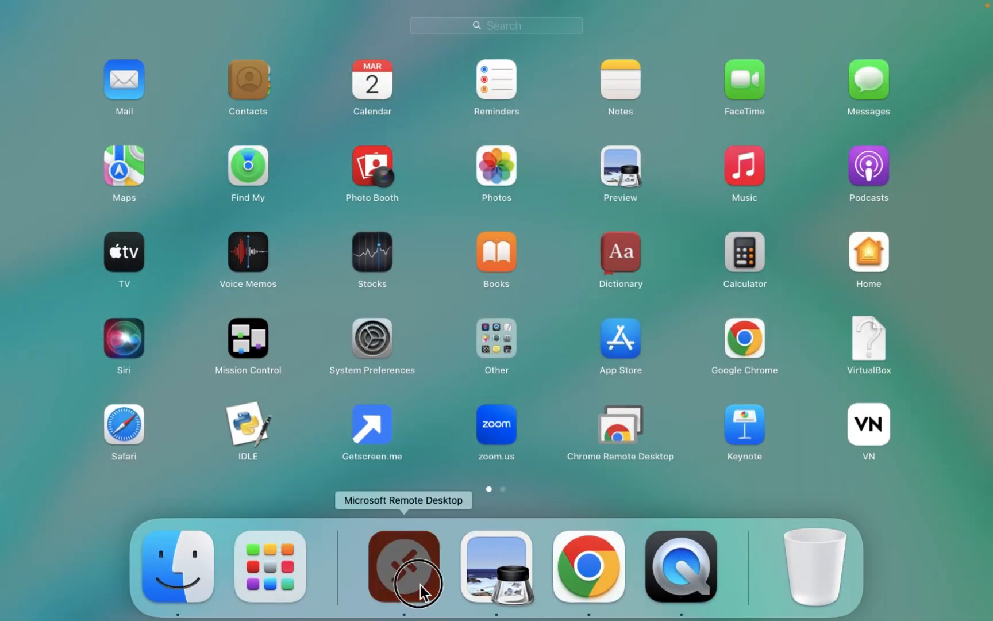
left_click(285, 606)
left_click(221, 532)
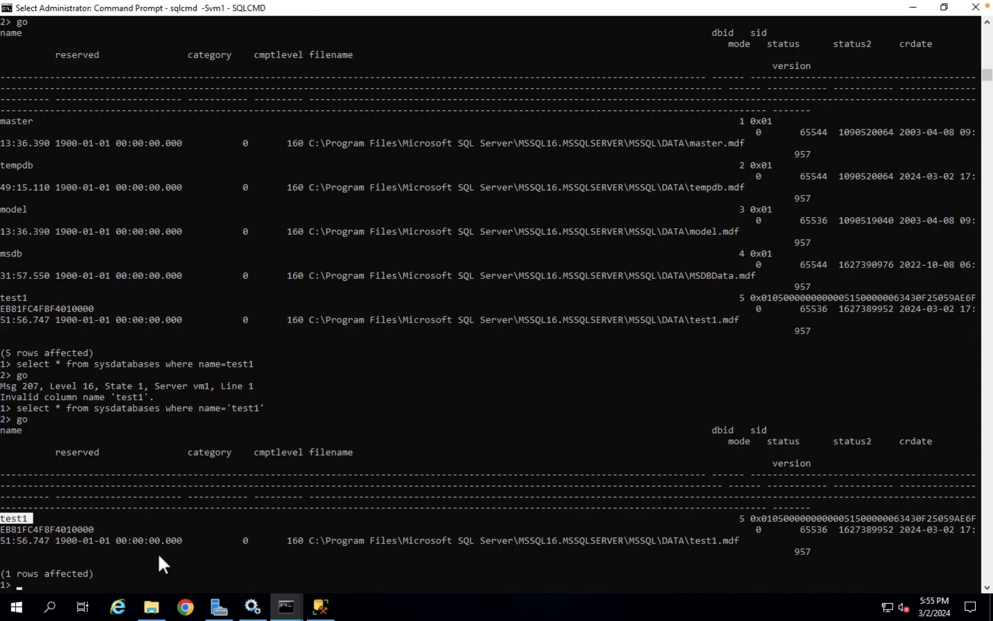
left_click(320, 607)
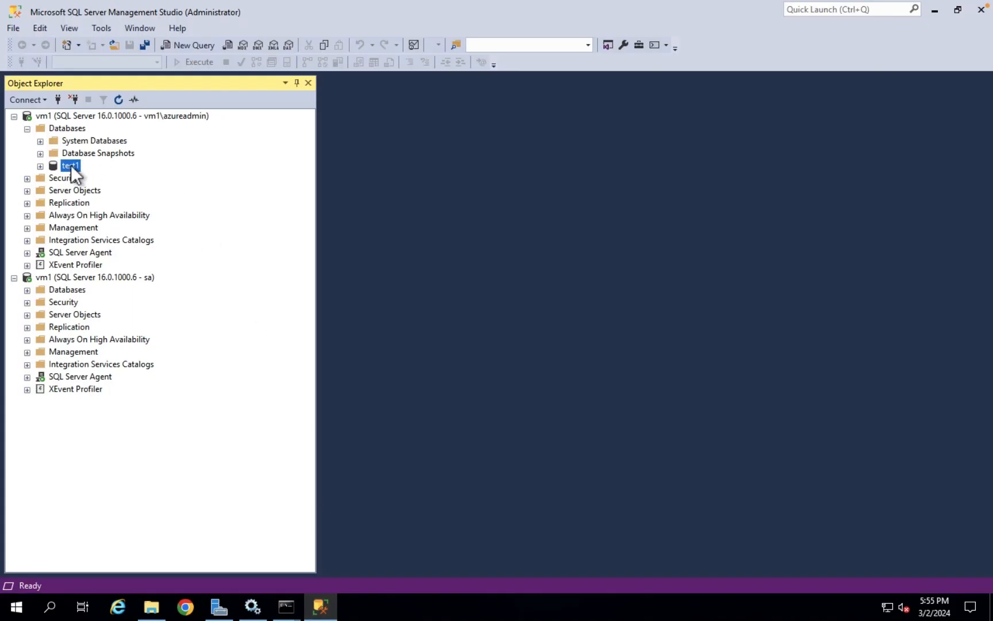
left_click(184, 49)
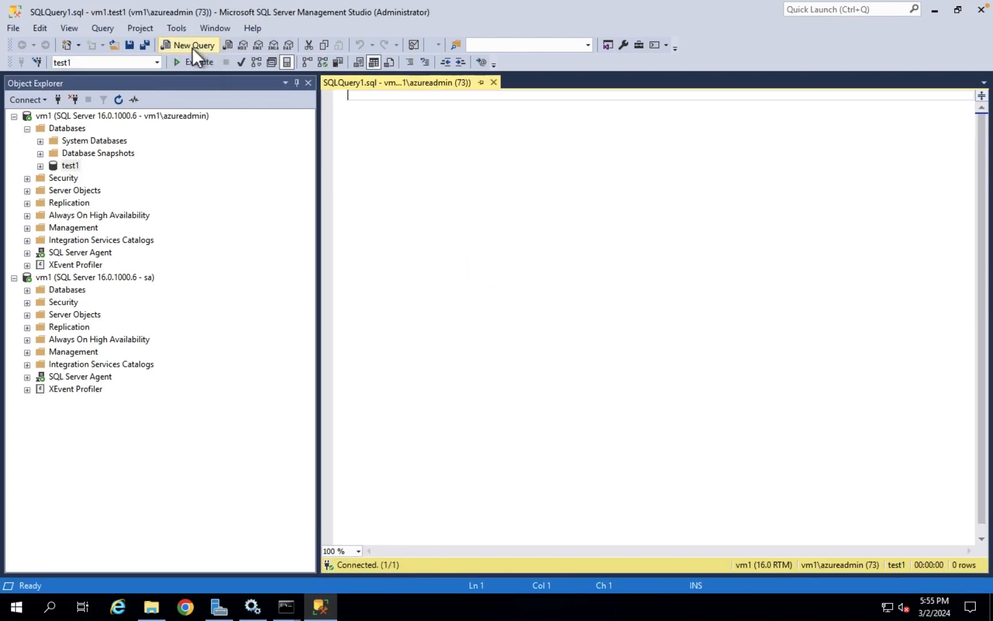
Run 'select * from sysdatabases', returning master, tempdb, model, msdb and test1
type("select * from sysdatabases")
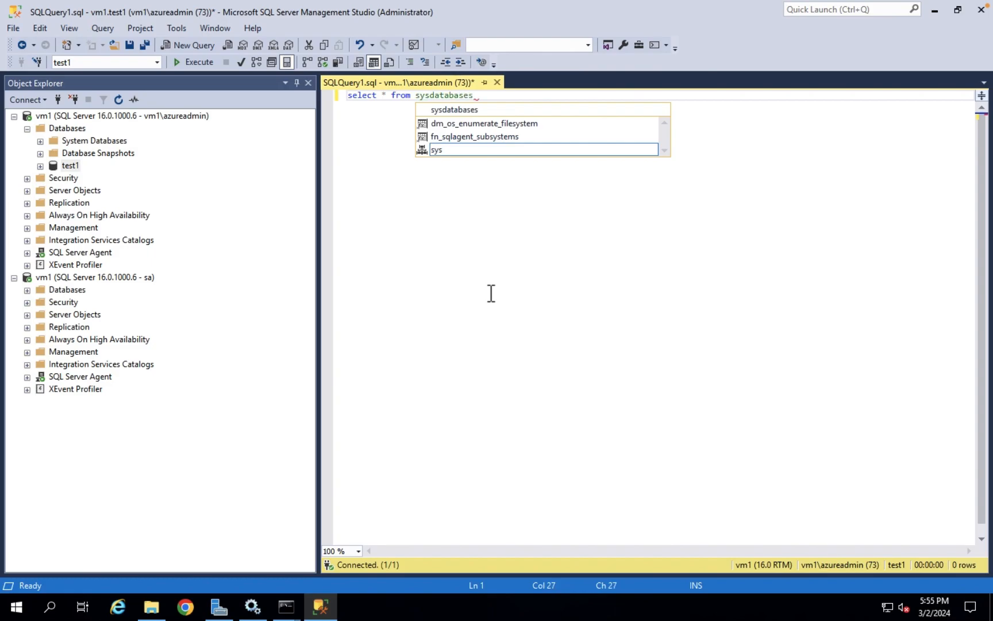
left_click(199, 64)
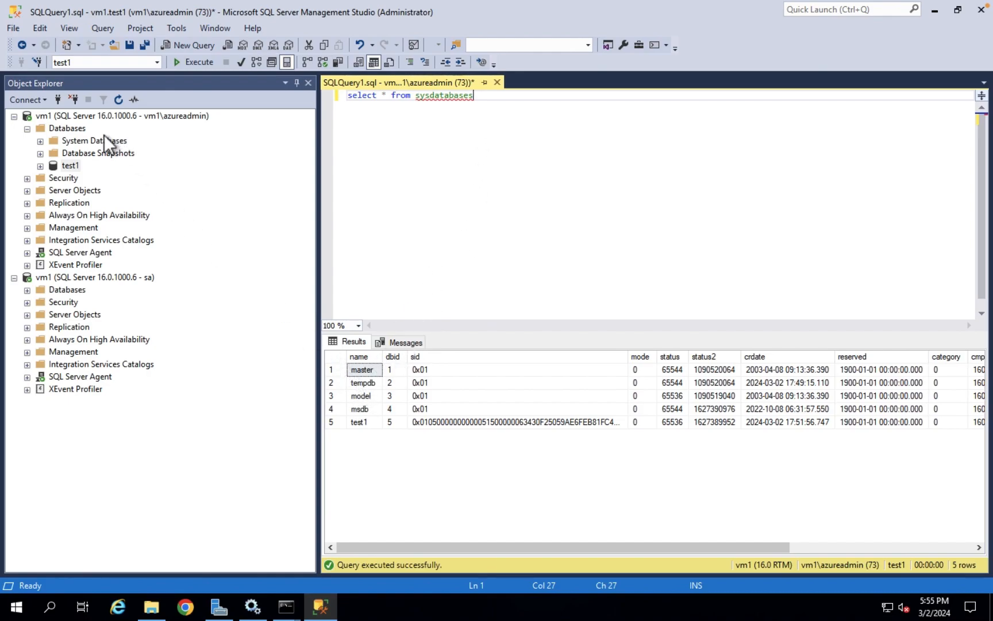
left_click(89, 116)
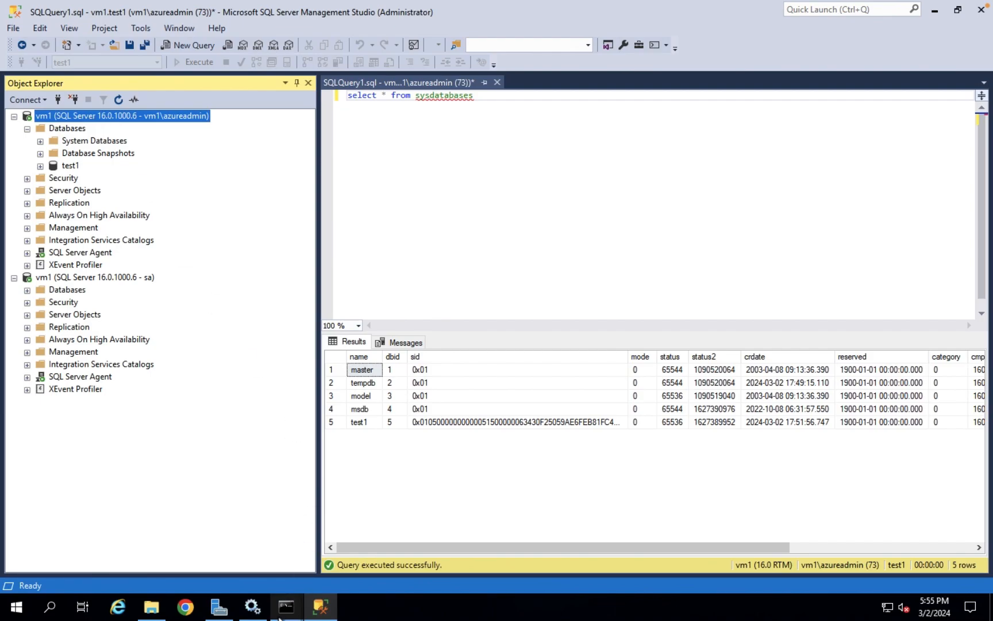
Select SQL Server (MSSQLSERVER) in Services, then disconnect both vm1 connections in Object Explorer
left_click(252, 606)
left_click(332, 305)
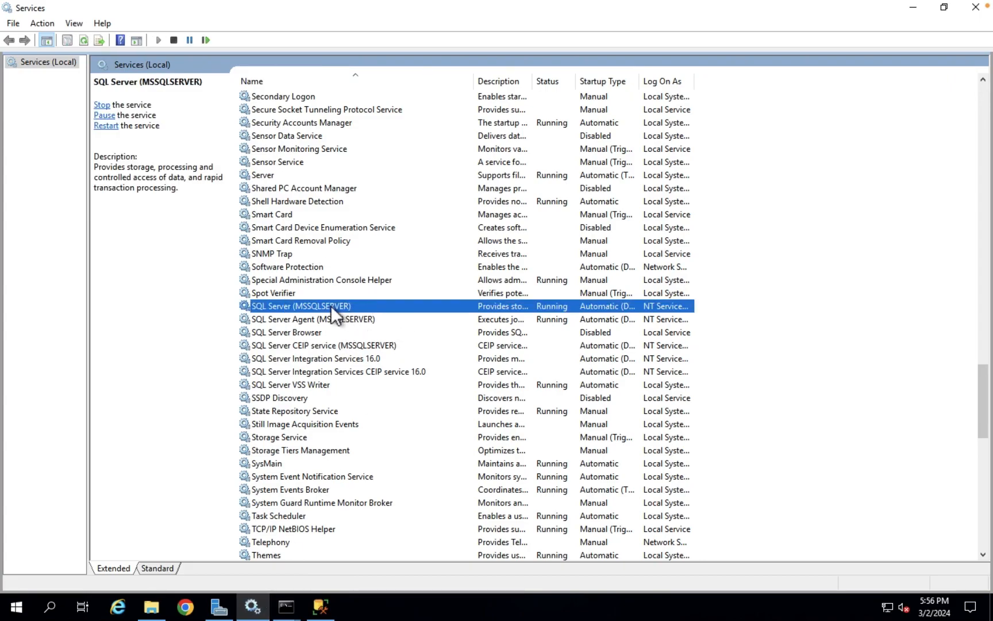
left_click(334, 609)
left_click(119, 100)
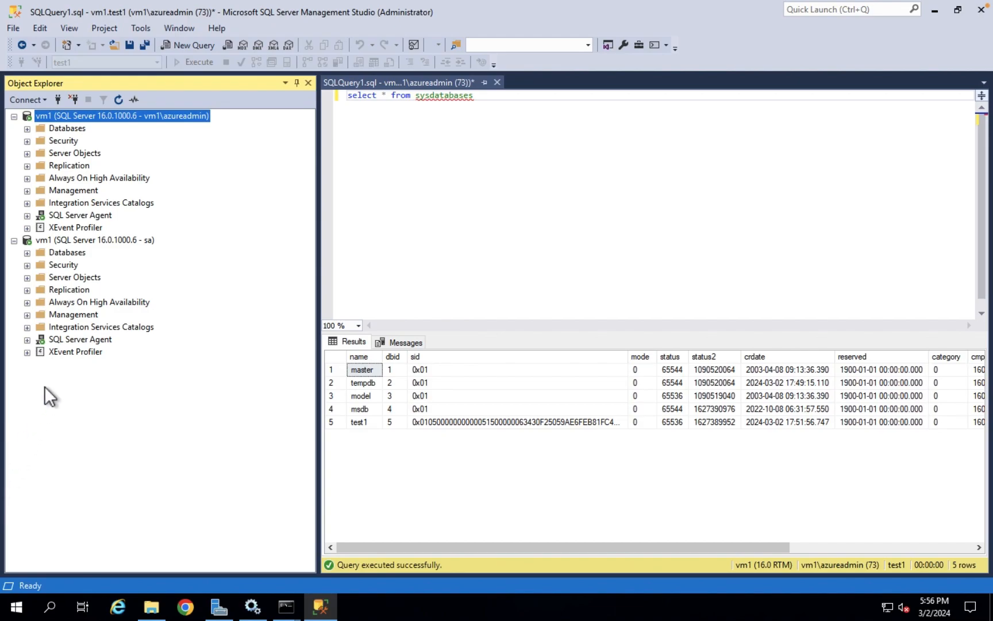
left_click(77, 240)
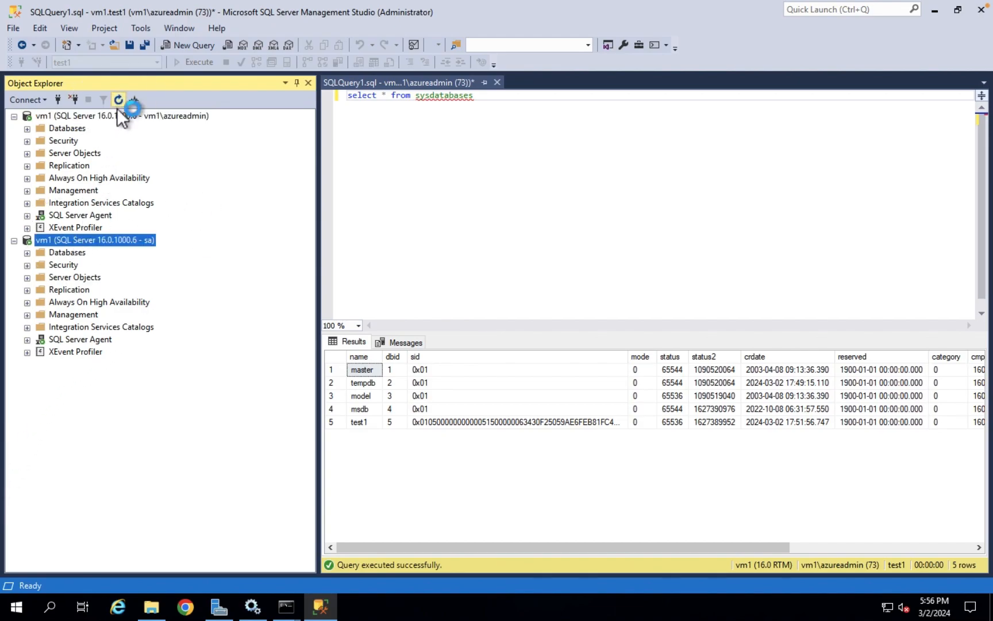
left_click(75, 100)
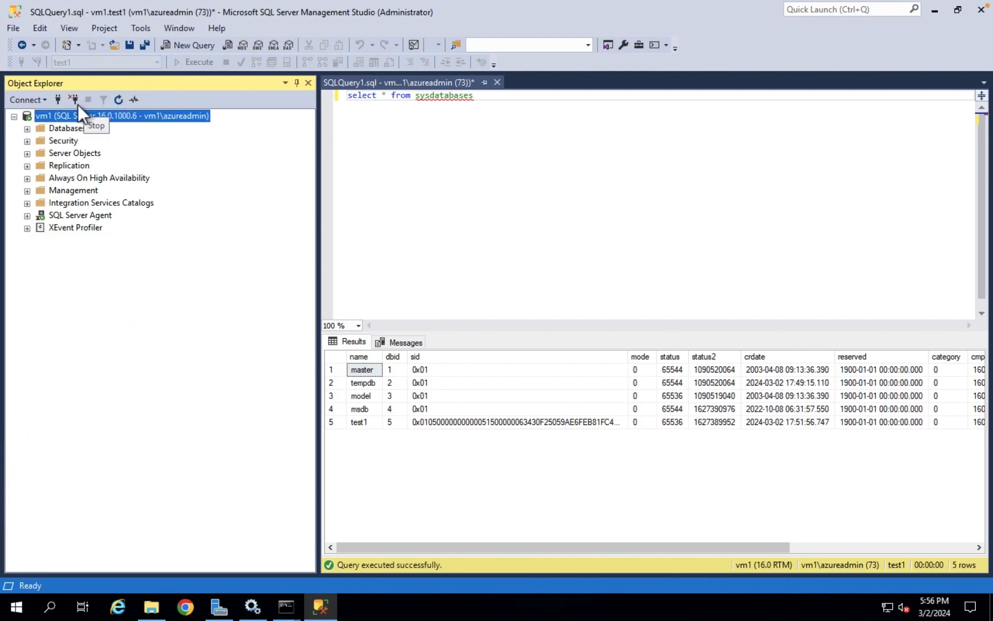
left_click(77, 103)
Reconnect Object Explorer to vm1's Database Engine, expand Databases, then disconnect again
left_click(252, 606)
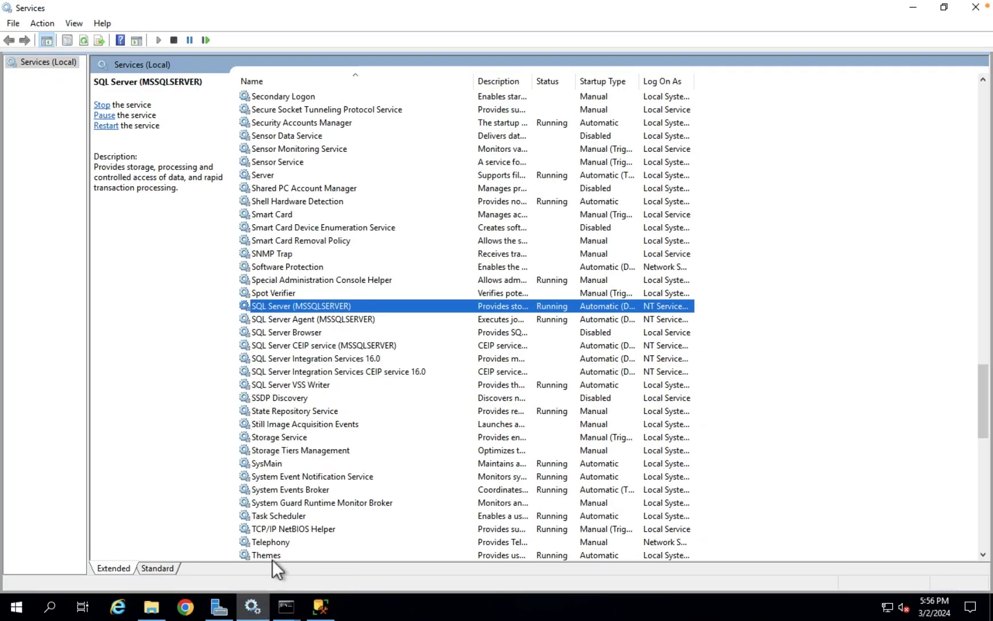
left_click(252, 606)
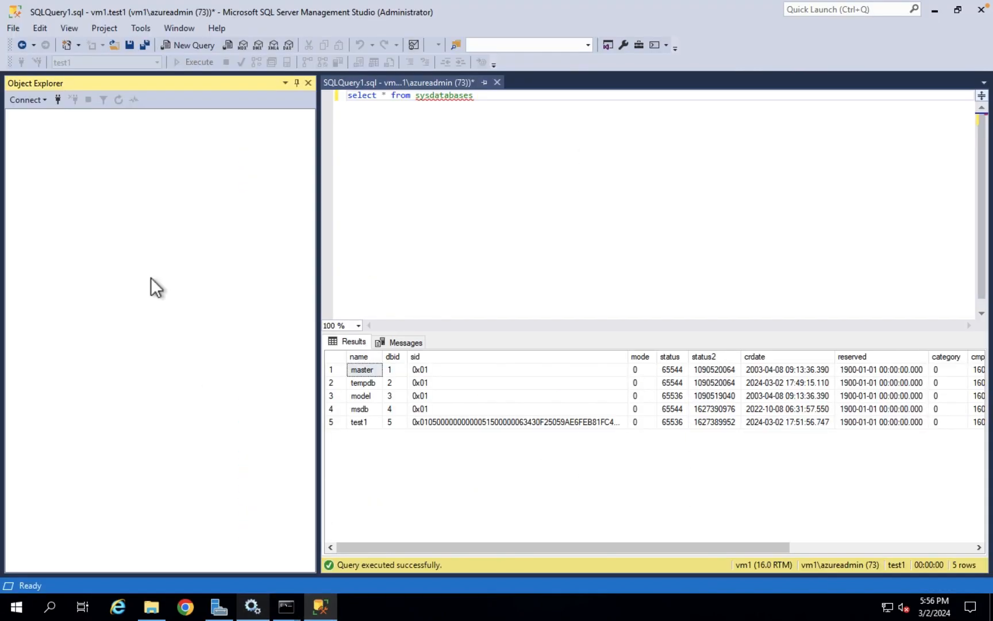
left_click(30, 100)
left_click(47, 116)
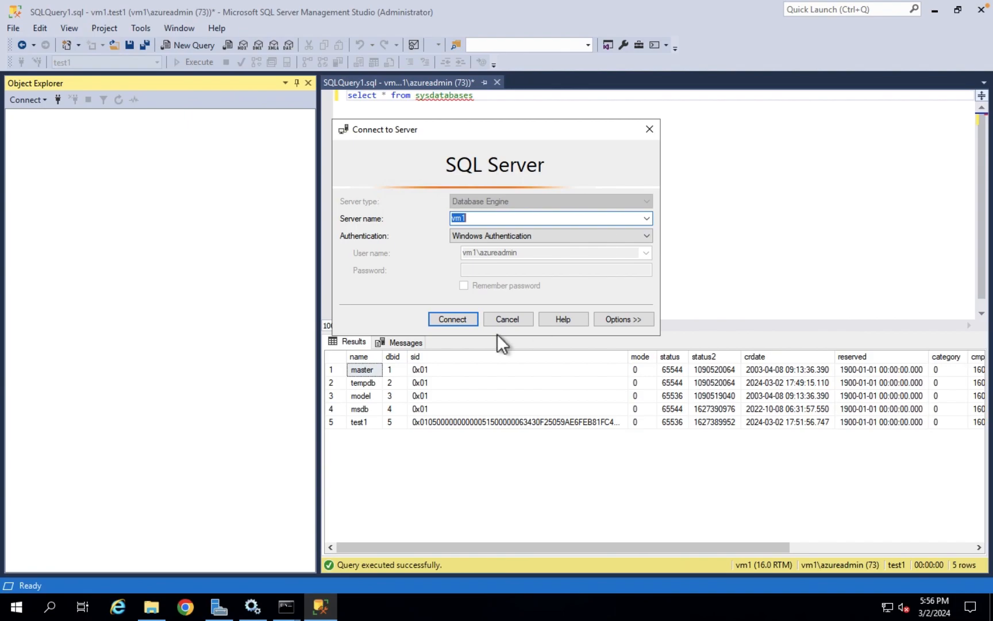
left_click(466, 316)
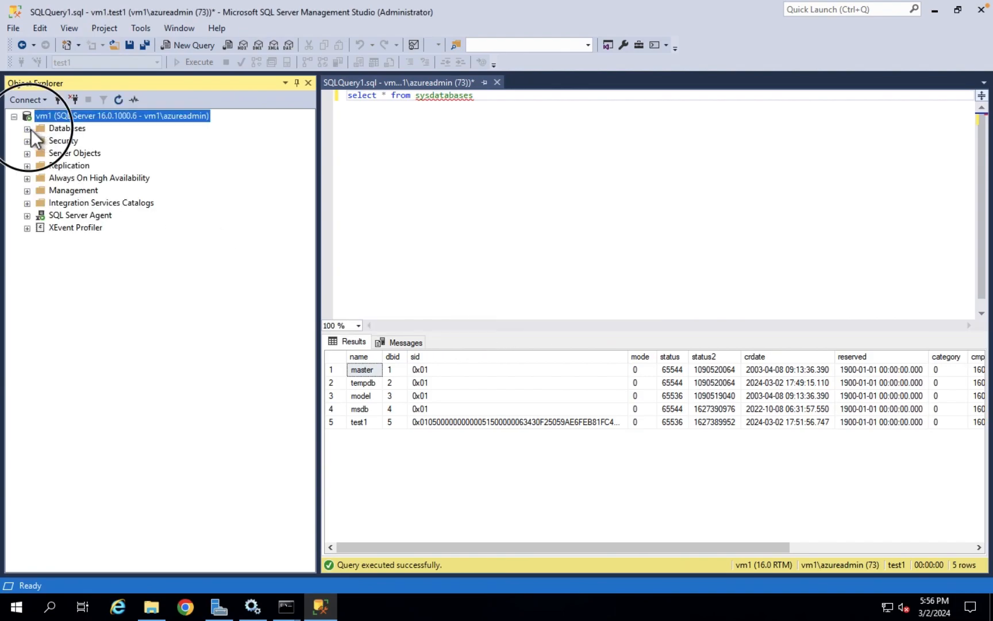
left_click(30, 128)
left_click(74, 100)
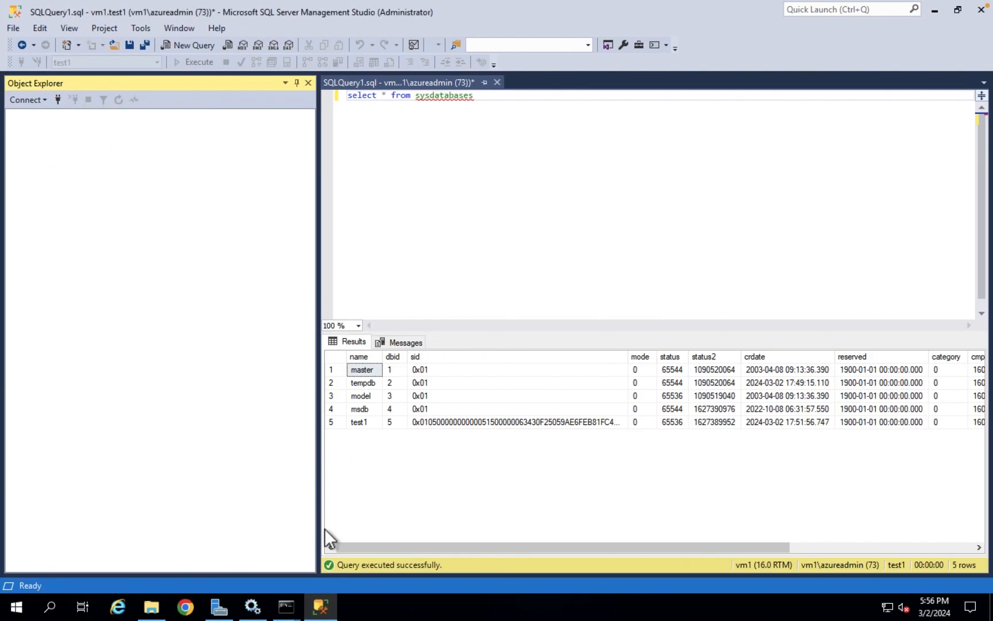
Stop SQL Server (MSSQLSERVER) and its dependent Agent service, then return to SSMS
left_click(253, 606)
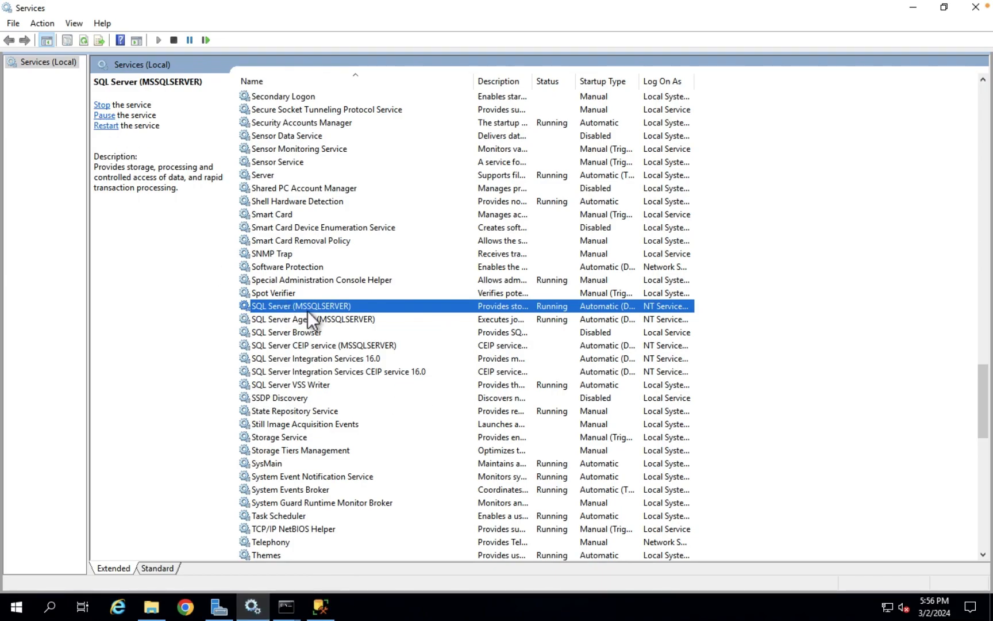
left_click(102, 105)
left_click(178, 245)
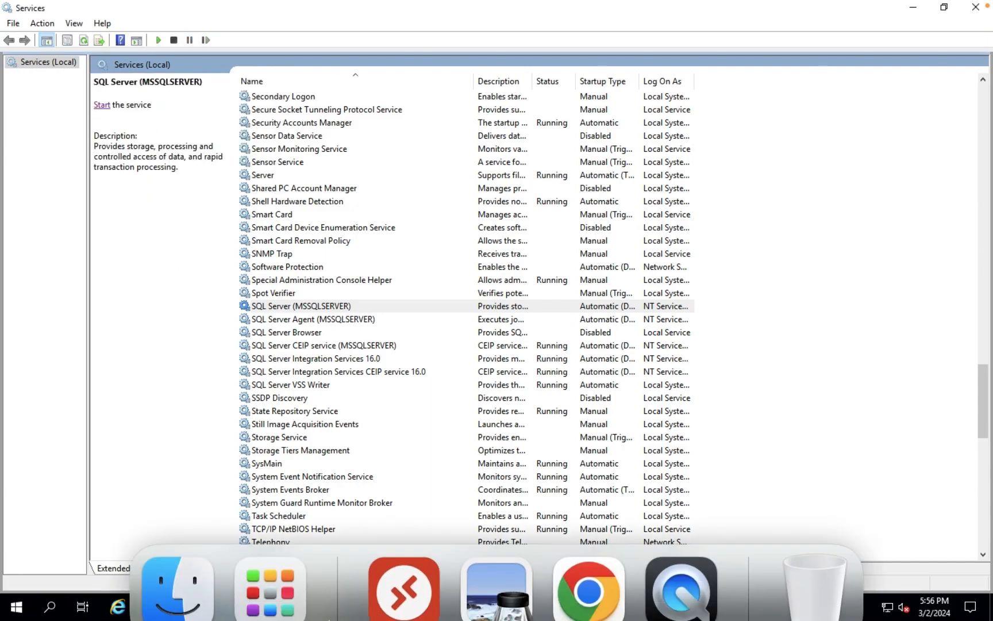
left_click(321, 608)
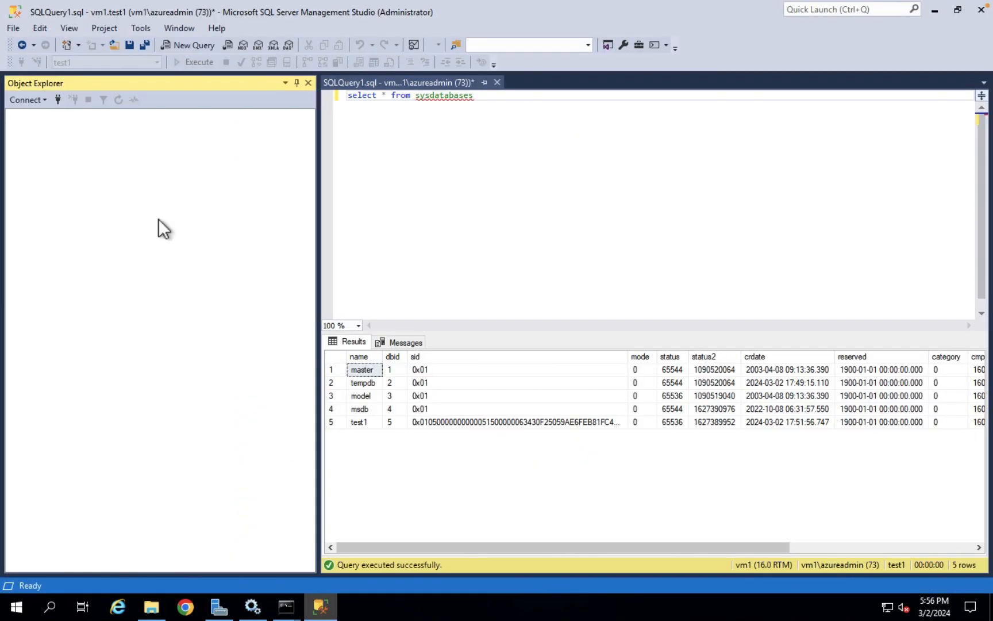
Attempt a Database Engine connection to vm1, dismiss the cannot-connect error, and return to Services
left_click(25, 98)
left_click(51, 114)
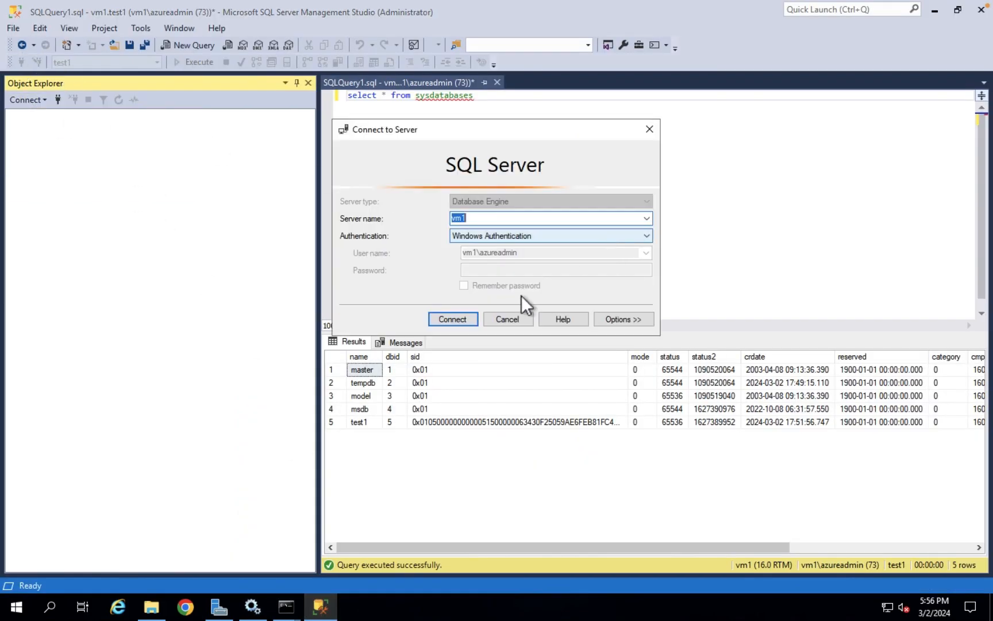
left_click(460, 320)
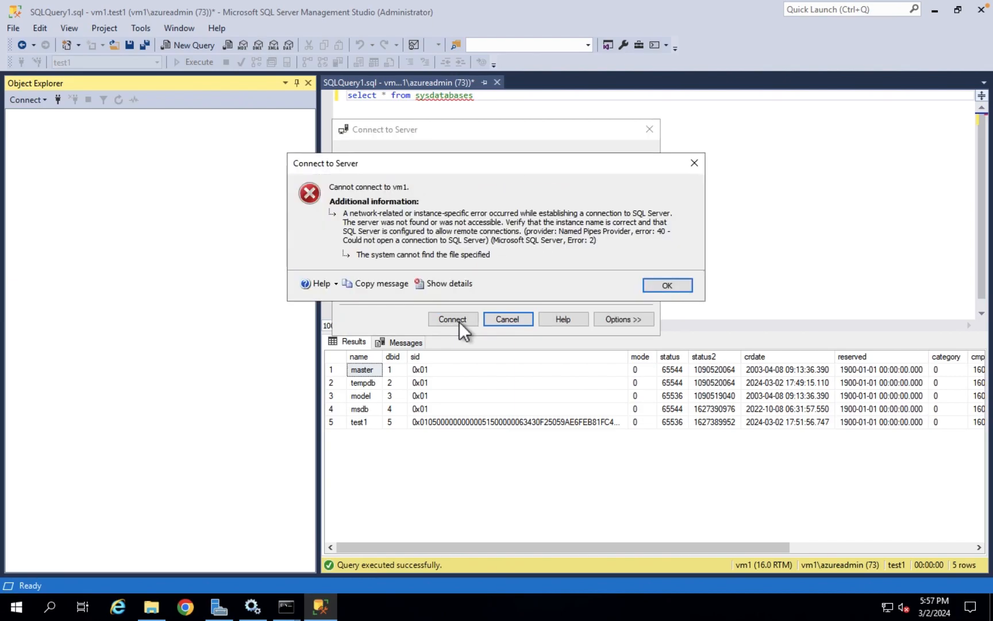
left_click(680, 287)
left_click(259, 615)
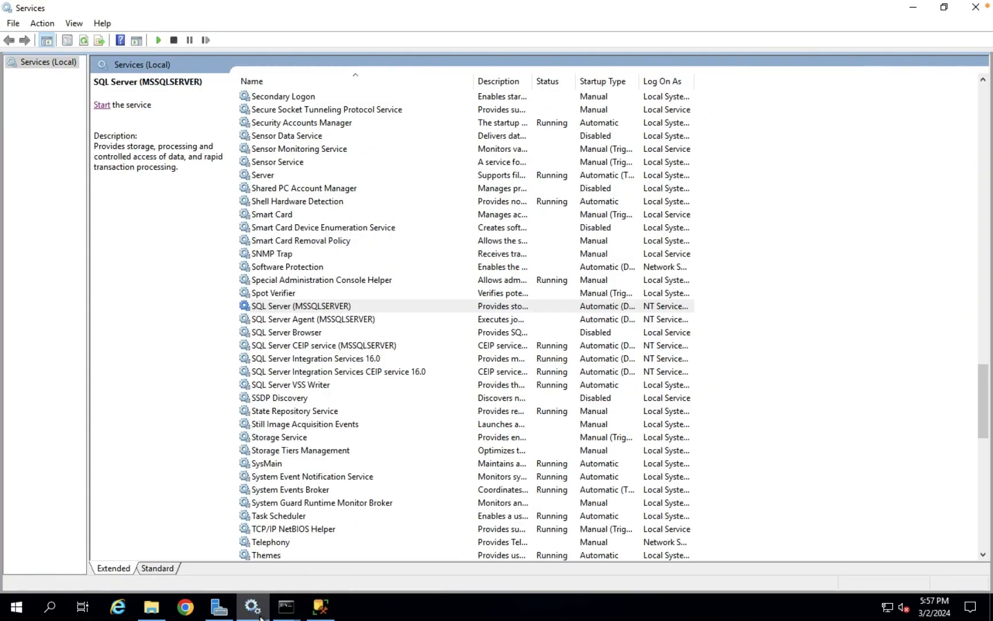
Start SQL Server (MSSQLSERVER) in Services, then connect Object Explorer to vm1 again
left_click(306, 307)
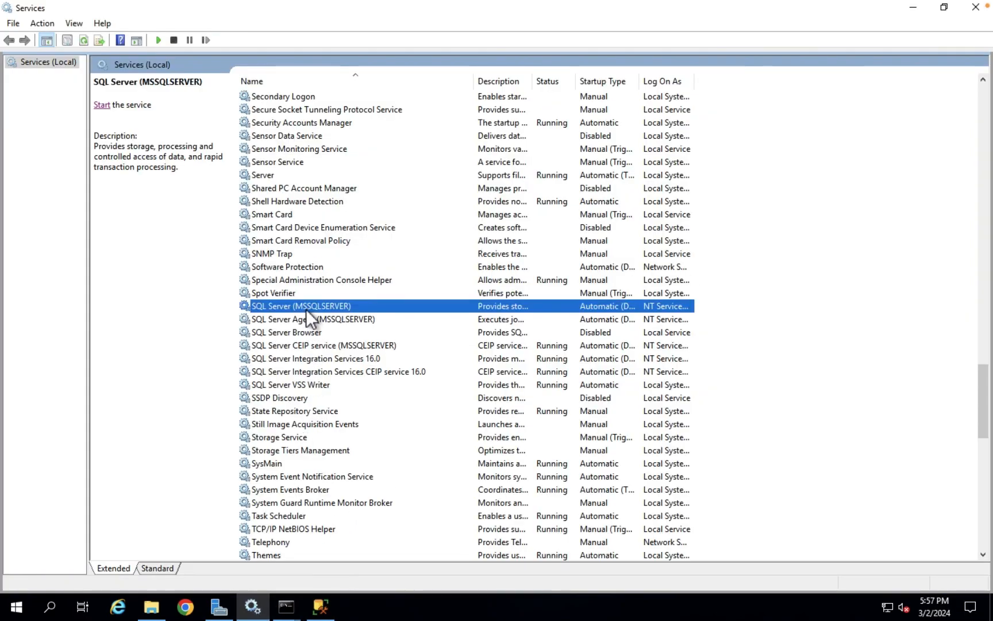
left_click(104, 106)
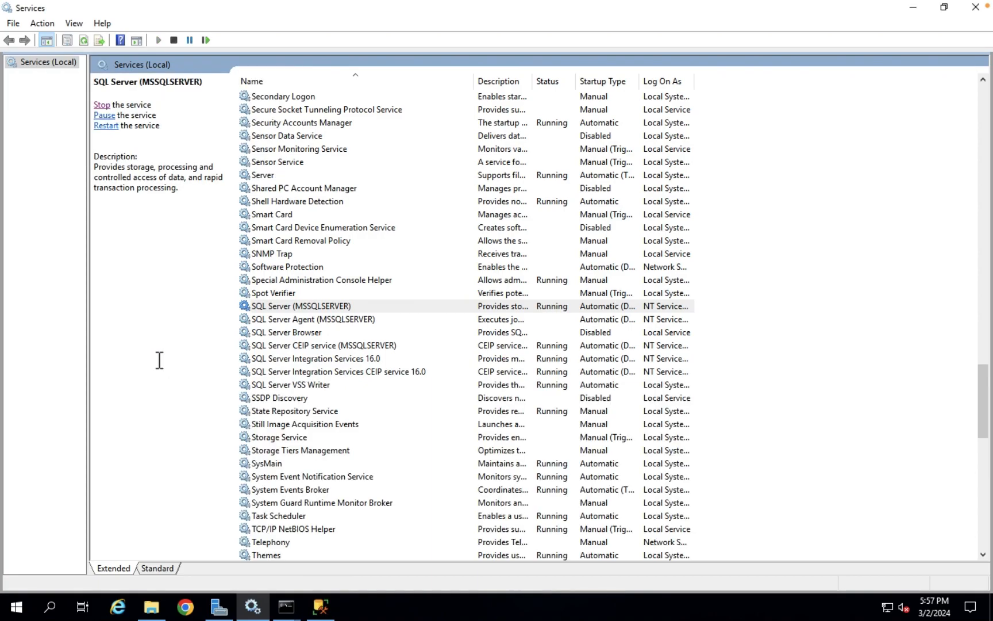
left_click(327, 316)
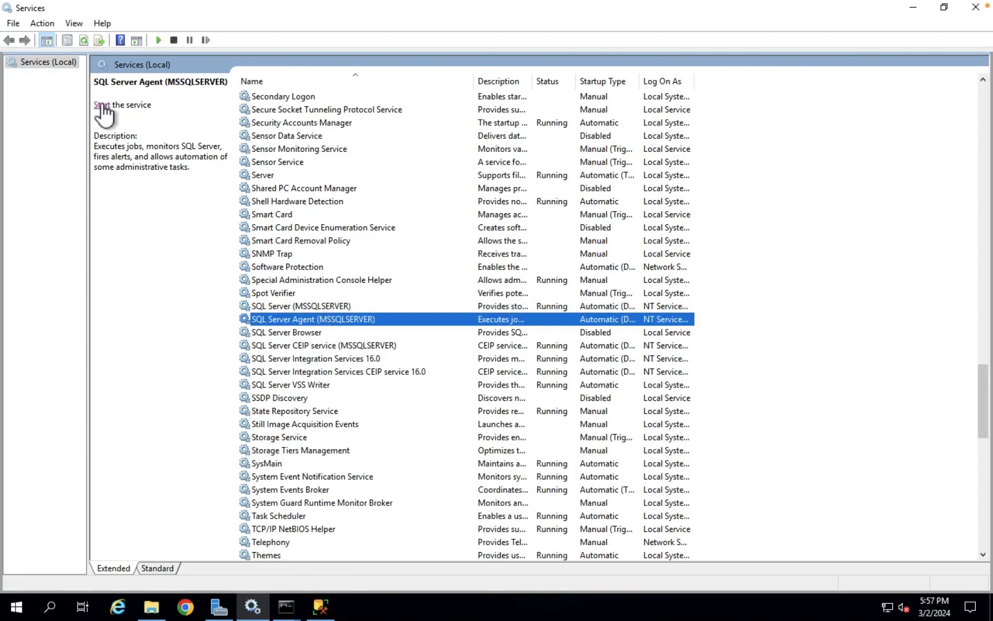
left_click(321, 607)
left_click(461, 324)
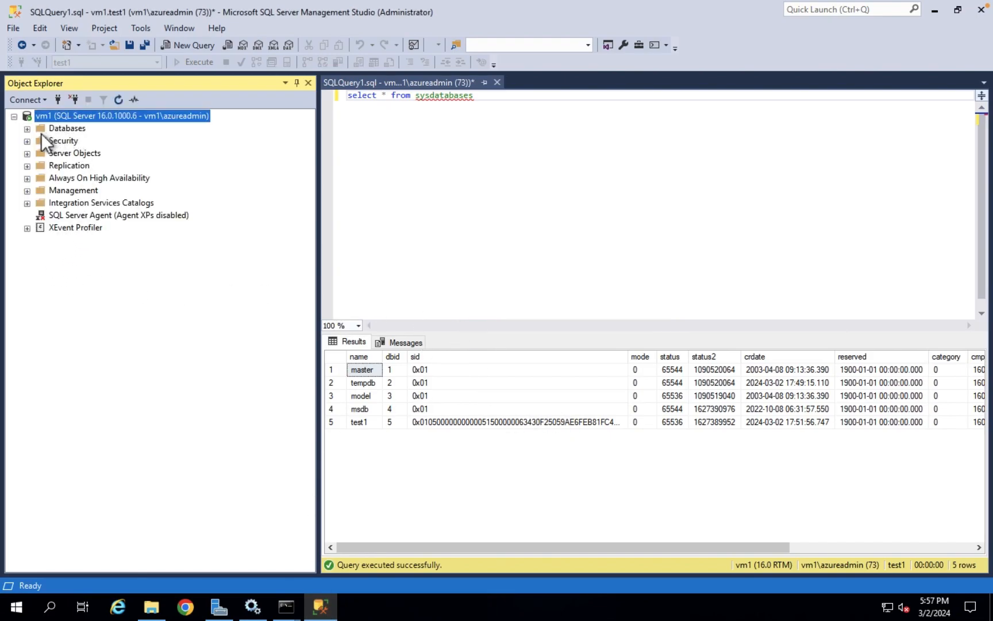
Expand Databases to show test1, then start the SQL Server Agent service in Services
left_click(30, 129)
left_click(88, 256)
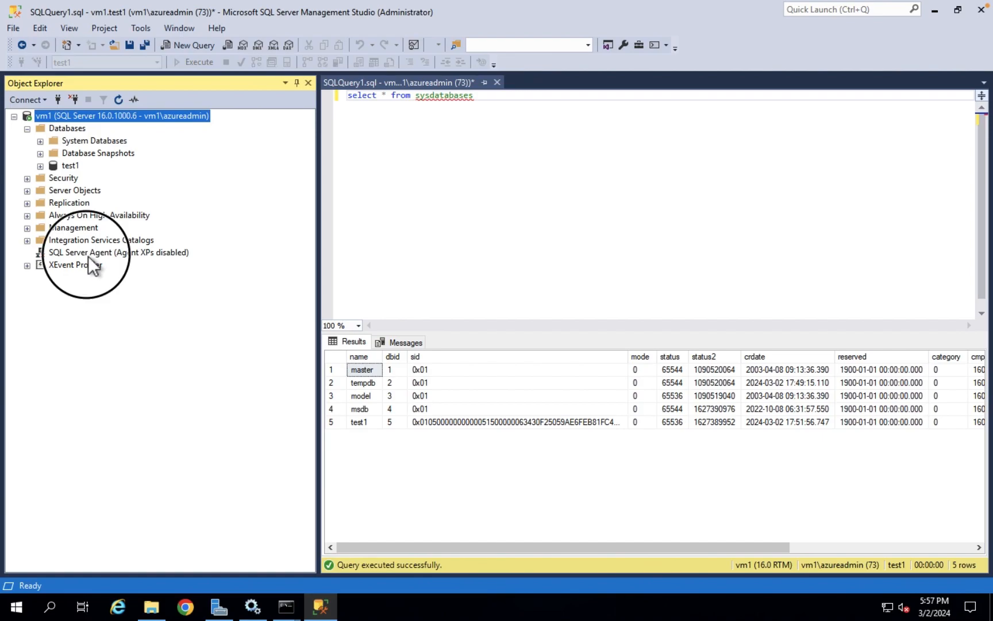
left_click(253, 610)
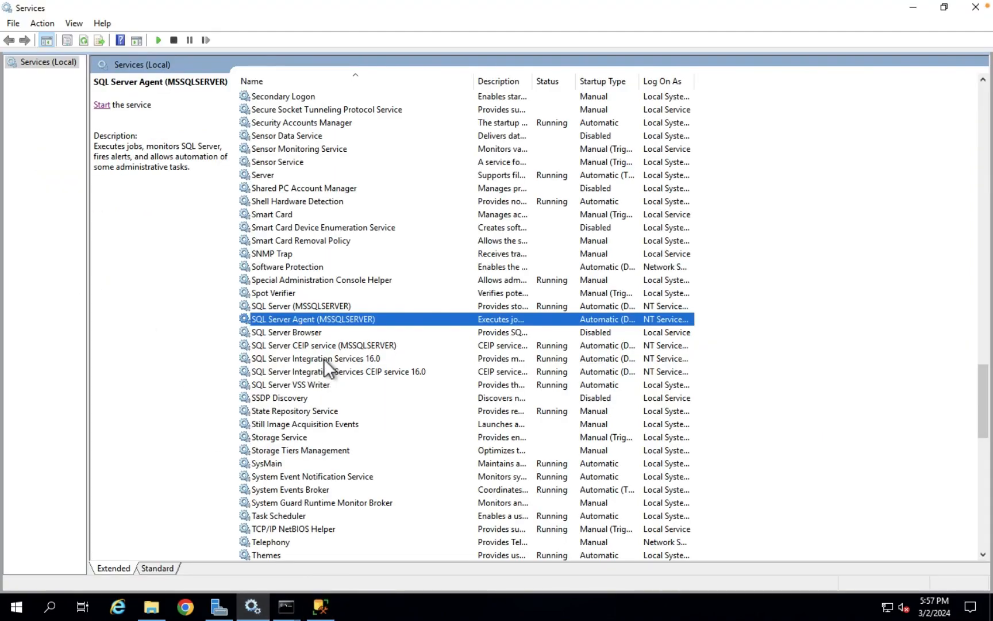
left_click(103, 107)
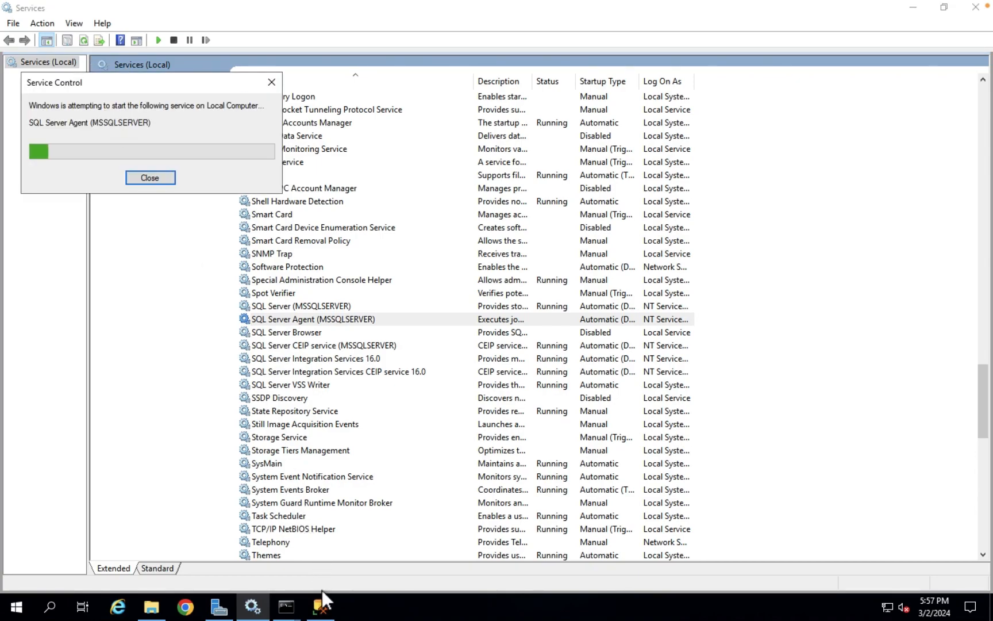
left_click(320, 605)
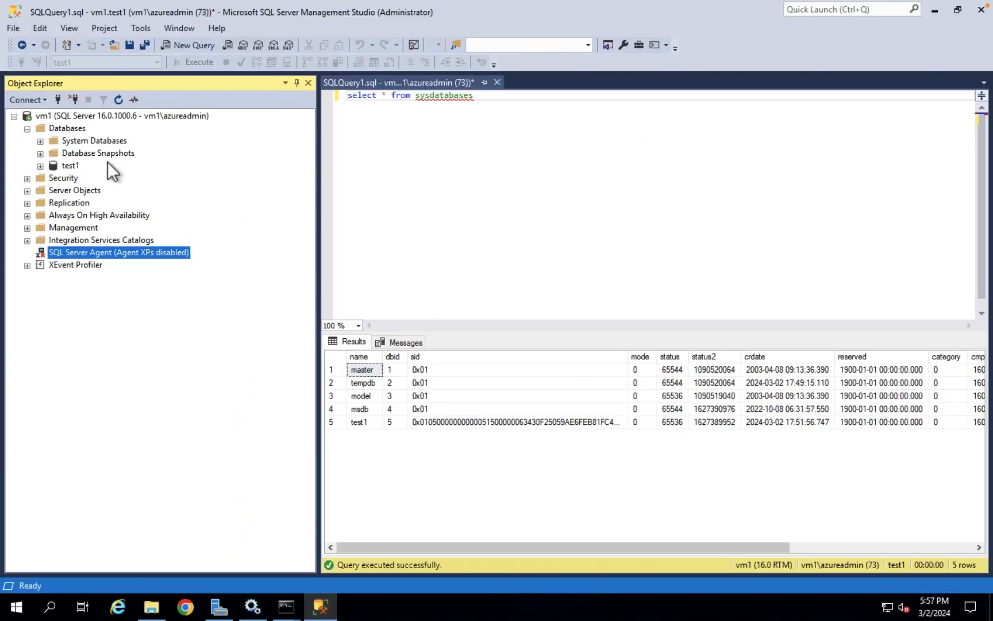
Expand SQL Server Agent > Jobs to list syspolicy_purge_history, then check the Agent's Running status
left_click(27, 253)
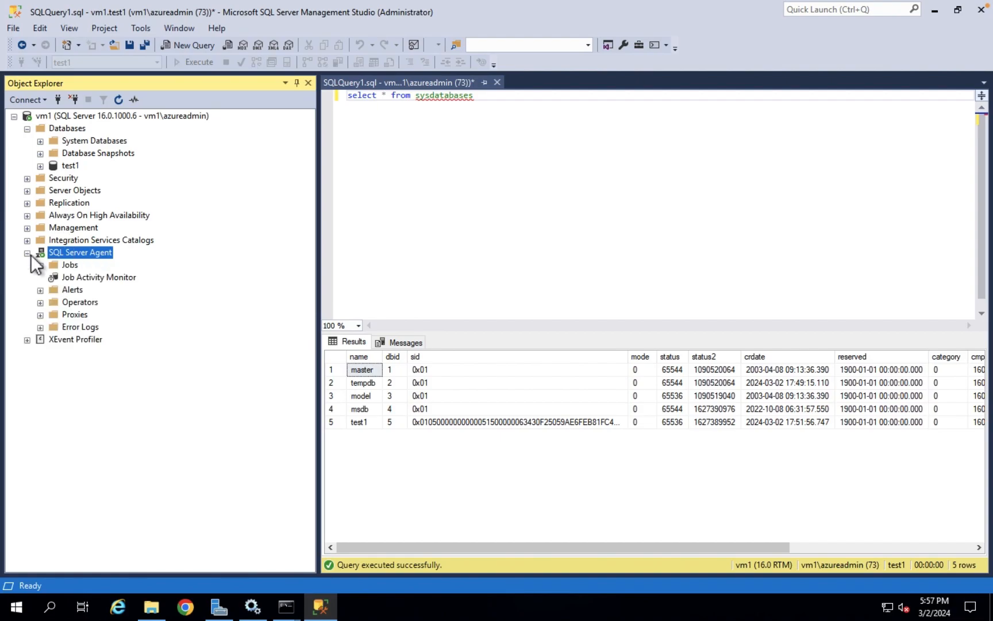
left_click(40, 265)
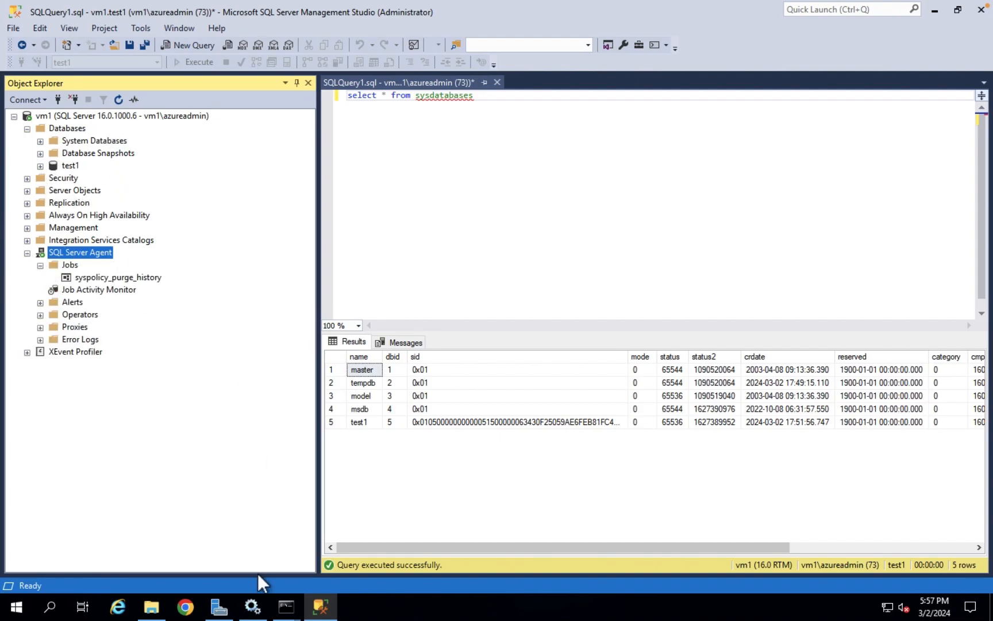
left_click(253, 607)
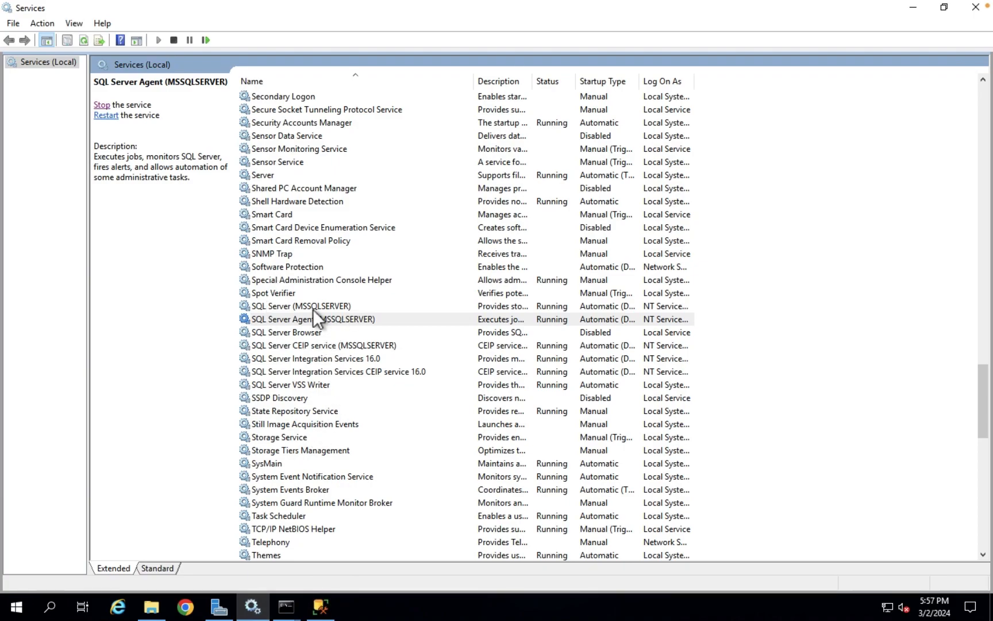
key("Up")
left_click(318, 321)
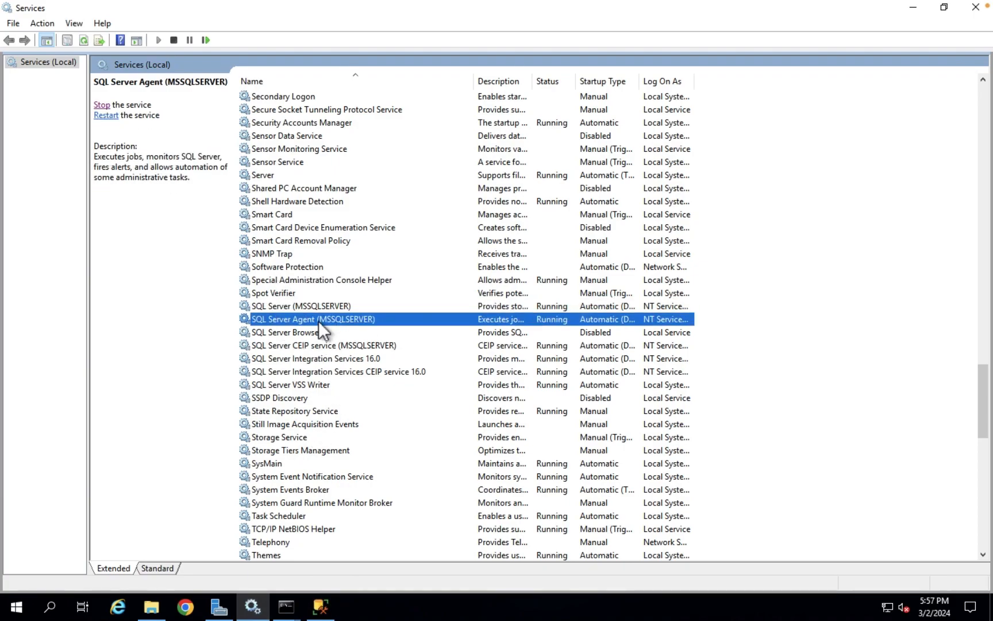